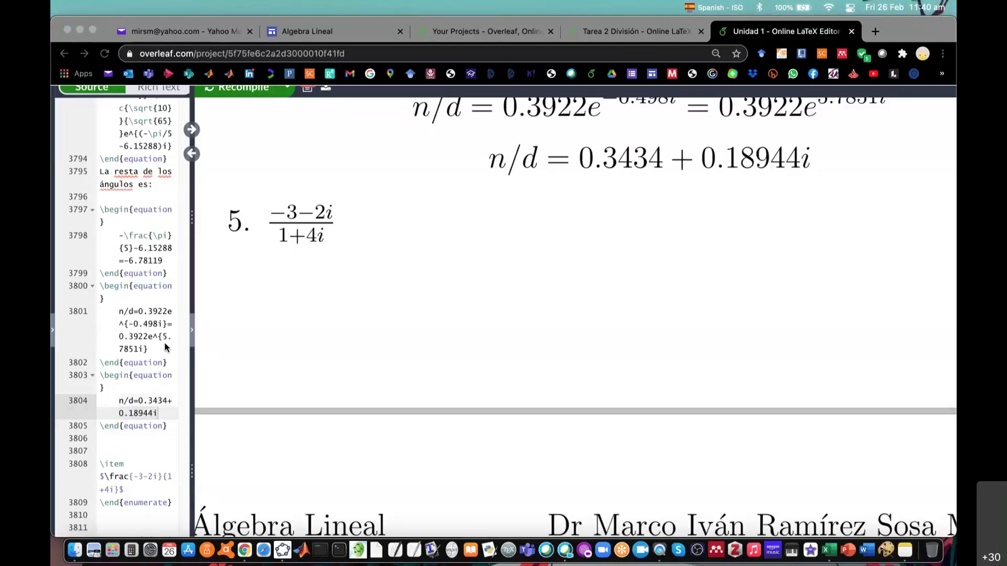
Below exercise 5's list, write the line 'Encontrar el conjugado del denominador:'.
{"action": "scroll", "coordinate": [165, 346], "scroll_direction": "down", "scroll_amount": 4}
{"action": "scroll", "coordinate": [165, 342], "scroll_direction": "down", "scroll_amount": 1}
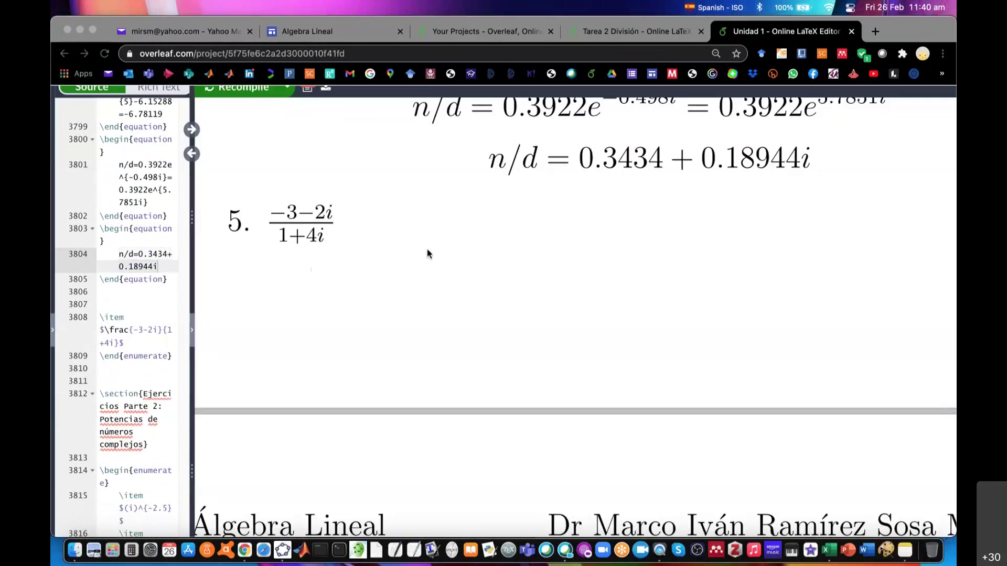
{"action": "scroll", "coordinate": [428, 254], "scroll_direction": "up", "scroll_amount": 5}
{"action": "scroll", "coordinate": [428, 255], "scroll_direction": "up", "scroll_amount": 5}
{"action": "scroll", "coordinate": [428, 257], "scroll_direction": "up", "scroll_amount": 5}
{"action": "scroll", "coordinate": [427, 265], "scroll_direction": "up", "scroll_amount": 5}
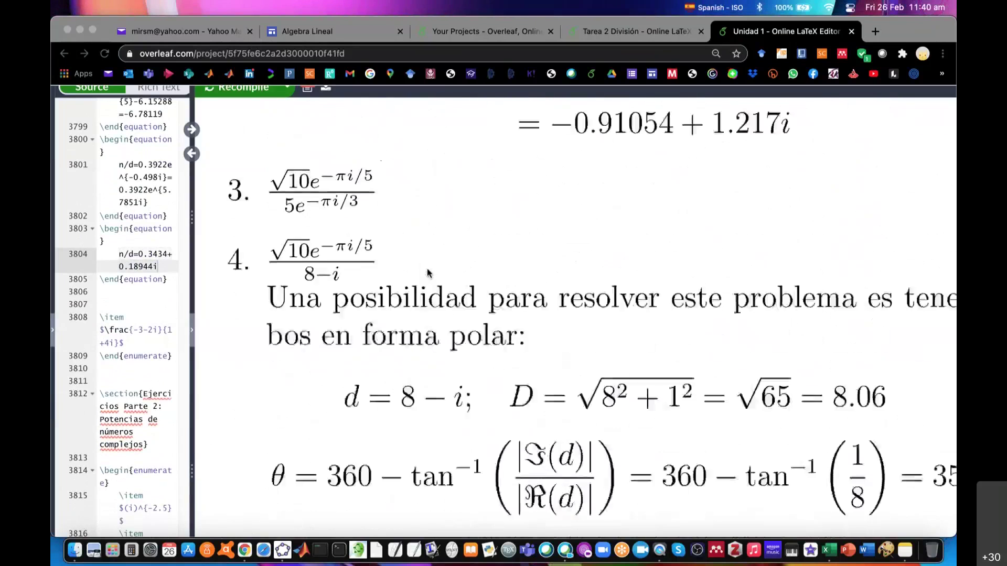
{"action": "scroll", "coordinate": [427, 268], "scroll_direction": "up", "scroll_amount": 1}
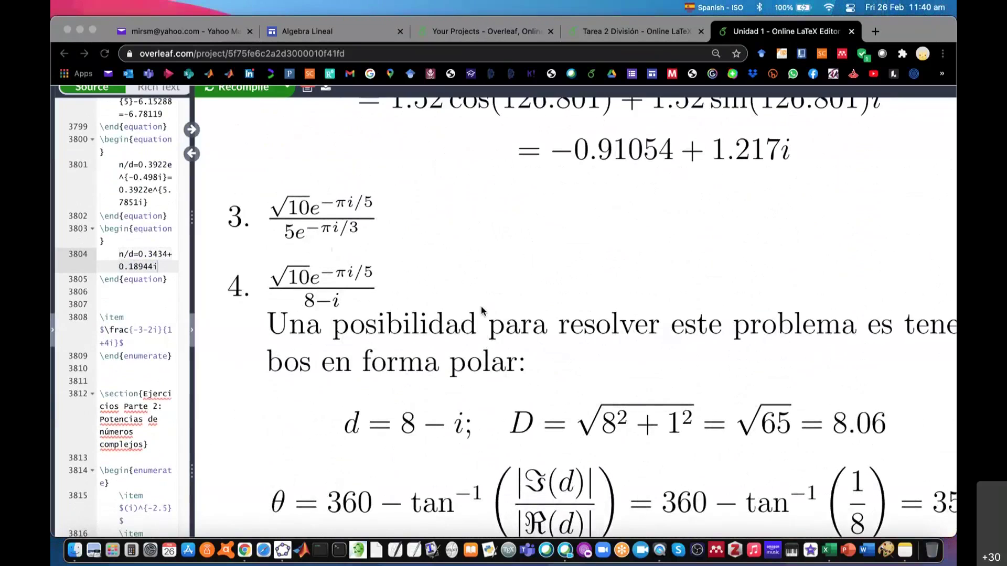
{"action": "scroll", "coordinate": [479, 247], "scroll_direction": "down", "scroll_amount": 10}
{"action": "scroll", "coordinate": [479, 307], "scroll_direction": "down", "scroll_amount": 3}
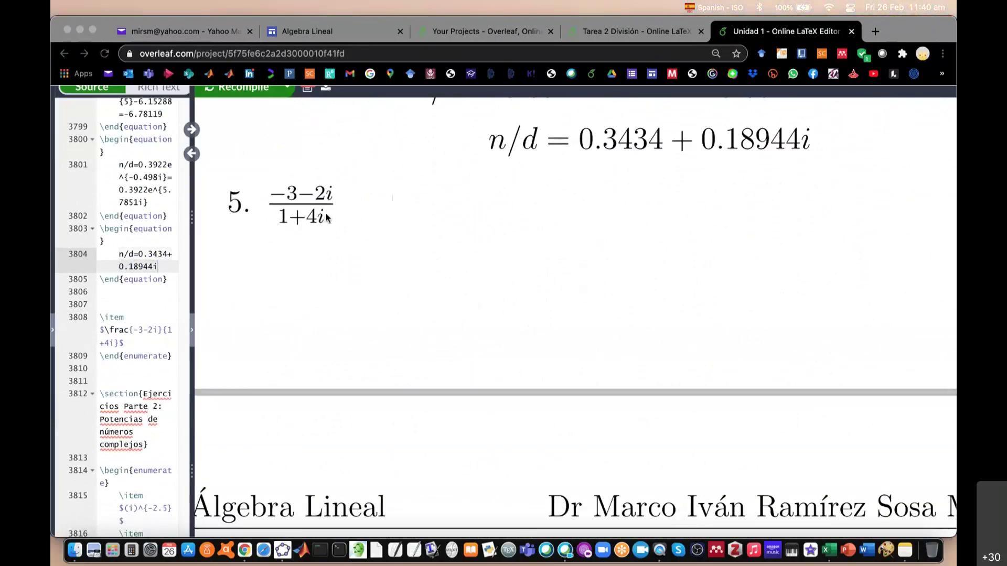
{"action": "scroll", "coordinate": [458, 206], "scroll_direction": "up", "scroll_amount": 5}
{"action": "scroll", "coordinate": [459, 209], "scroll_direction": "up", "scroll_amount": 5}
{"action": "scroll", "coordinate": [459, 210], "scroll_direction": "up", "scroll_amount": 5}
{"action": "scroll", "coordinate": [459, 210], "scroll_direction": "up", "scroll_amount": 5}
{"action": "scroll", "coordinate": [459, 210], "scroll_direction": "up", "scroll_amount": 5}
{"action": "scroll", "coordinate": [460, 226], "scroll_direction": "up", "scroll_amount": 5}
{"action": "scroll", "coordinate": [459, 226], "scroll_direction": "up", "scroll_amount": 5}
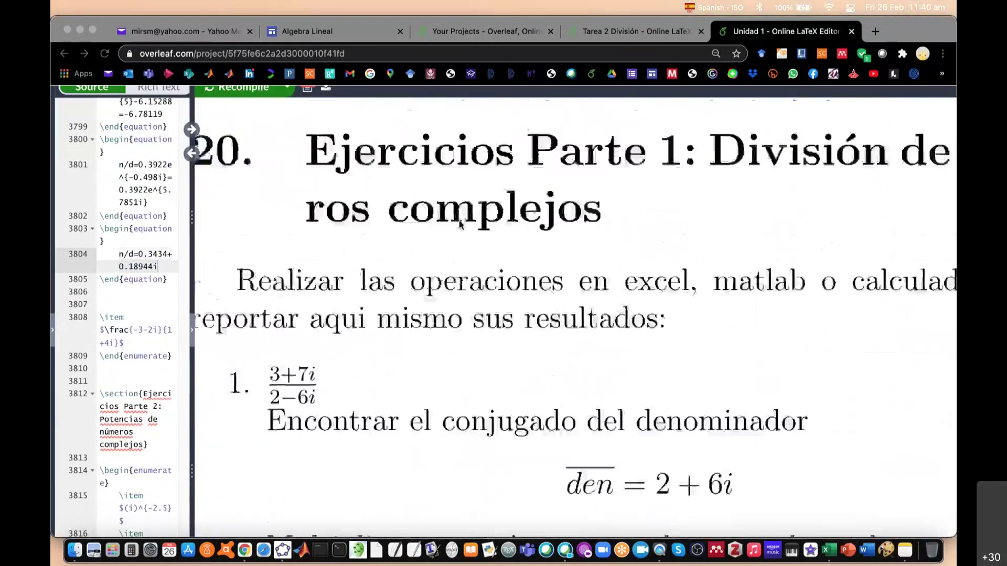
{"action": "scroll", "coordinate": [459, 225], "scroll_direction": "up", "scroll_amount": 2}
{"action": "scroll", "coordinate": [459, 225], "scroll_direction": "down", "scroll_amount": 2}
{"action": "scroll", "coordinate": [460, 225], "scroll_direction": "right", "scroll_amount": 2}
{"action": "scroll", "coordinate": [459, 226], "scroll_direction": "down", "scroll_amount": 1}
{"action": "scroll", "coordinate": [459, 226], "scroll_direction": "down", "scroll_amount": 2}
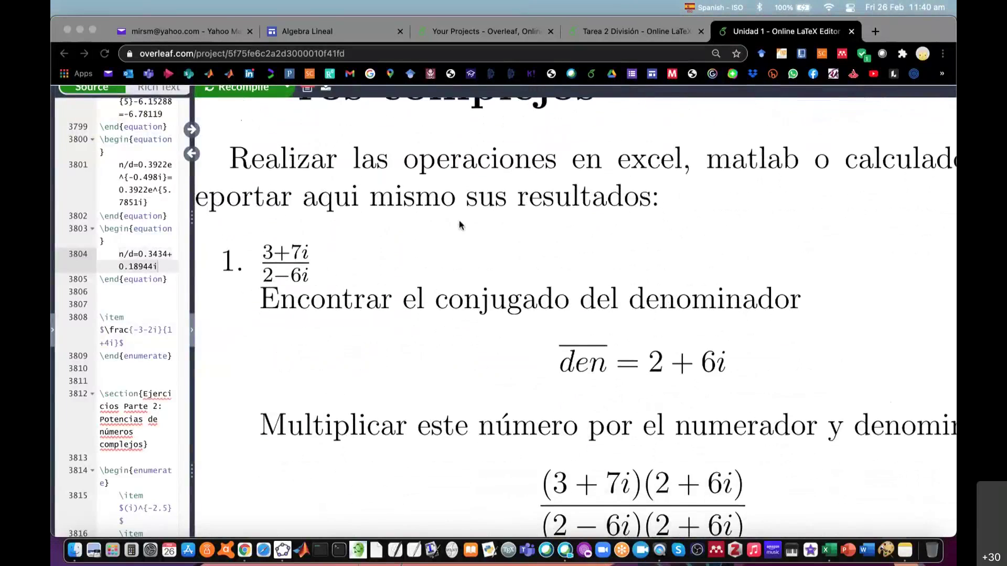
{"action": "scroll", "coordinate": [459, 225], "scroll_direction": "down", "scroll_amount": 1}
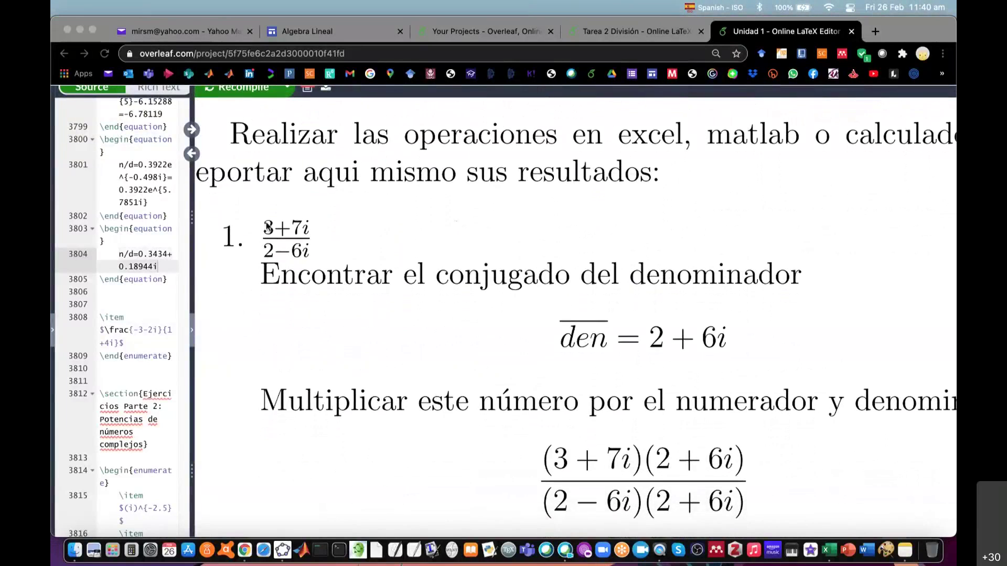
{"action": "scroll", "coordinate": [361, 233], "scroll_direction": "down", "scroll_amount": 5}
{"action": "scroll", "coordinate": [360, 233], "scroll_direction": "down", "scroll_amount": 5}
{"action": "scroll", "coordinate": [361, 233], "scroll_direction": "down", "scroll_amount": 5}
{"action": "scroll", "coordinate": [361, 233], "scroll_direction": "down", "scroll_amount": 5}
{"action": "scroll", "coordinate": [361, 234], "scroll_direction": "down", "scroll_amount": 5}
{"action": "scroll", "coordinate": [361, 234], "scroll_direction": "down", "scroll_amount": 5}
{"action": "scroll", "coordinate": [360, 232], "scroll_direction": "down", "scroll_amount": 1}
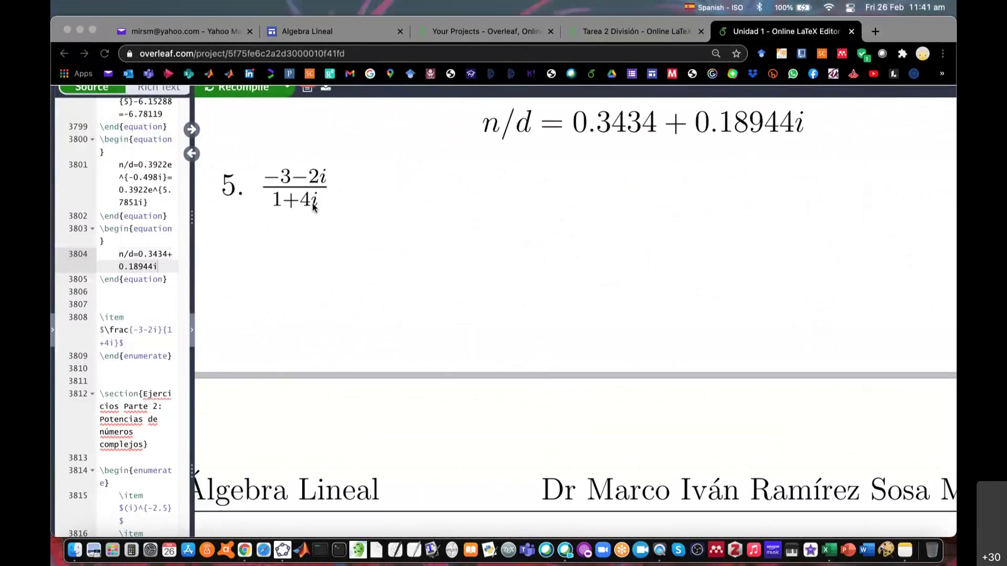
{"action": "scroll", "coordinate": [167, 342], "scroll_direction": "down", "scroll_amount": 4}
{"action": "scroll", "coordinate": [167, 339], "scroll_direction": "down", "scroll_amount": 3}
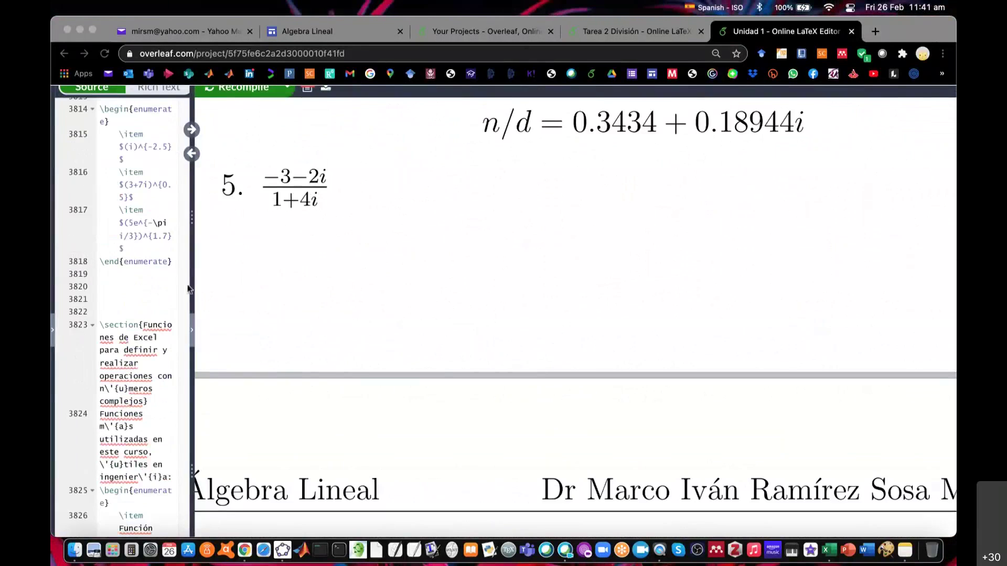
{"action": "double_click", "coordinate": [231, 193]}
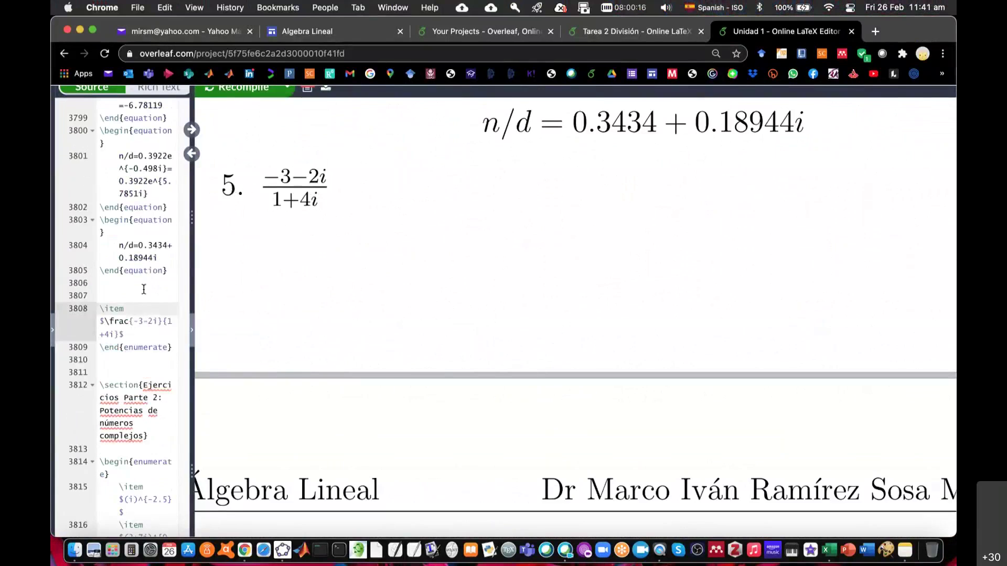
{"action": "left_click", "coordinate": [142, 365]}
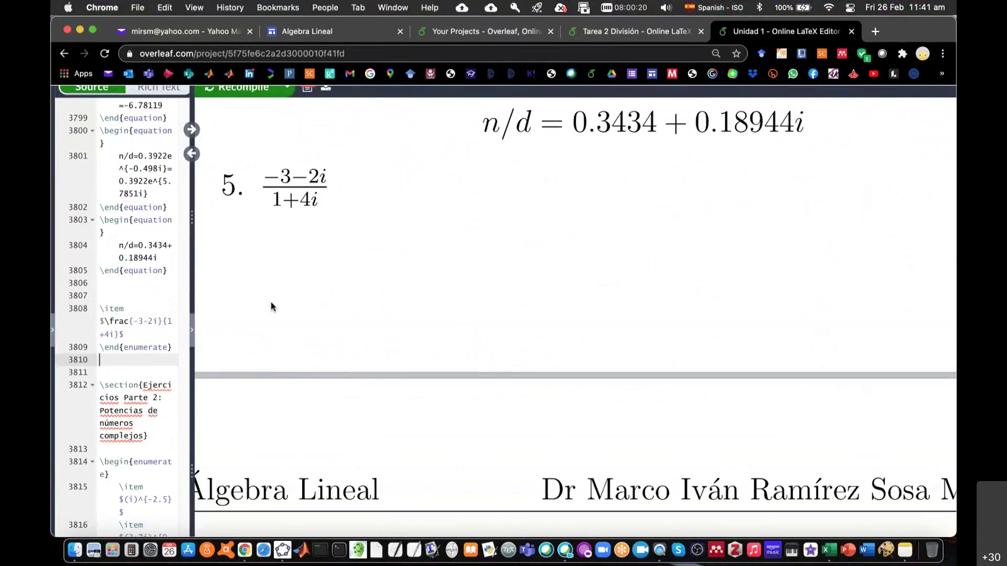
{"action": "type", "text": "Encont"}
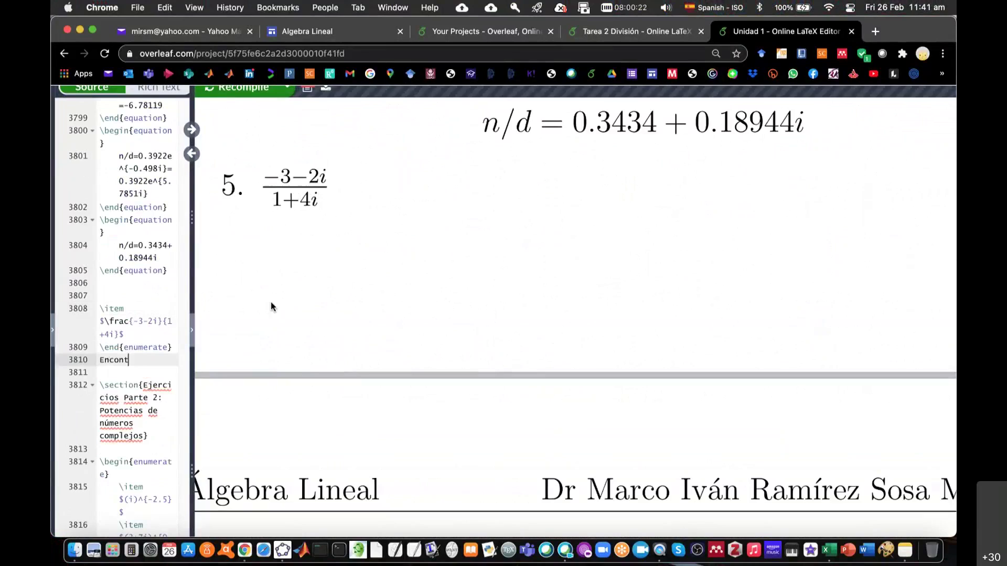
{"action": "type", "text": "rar el"}
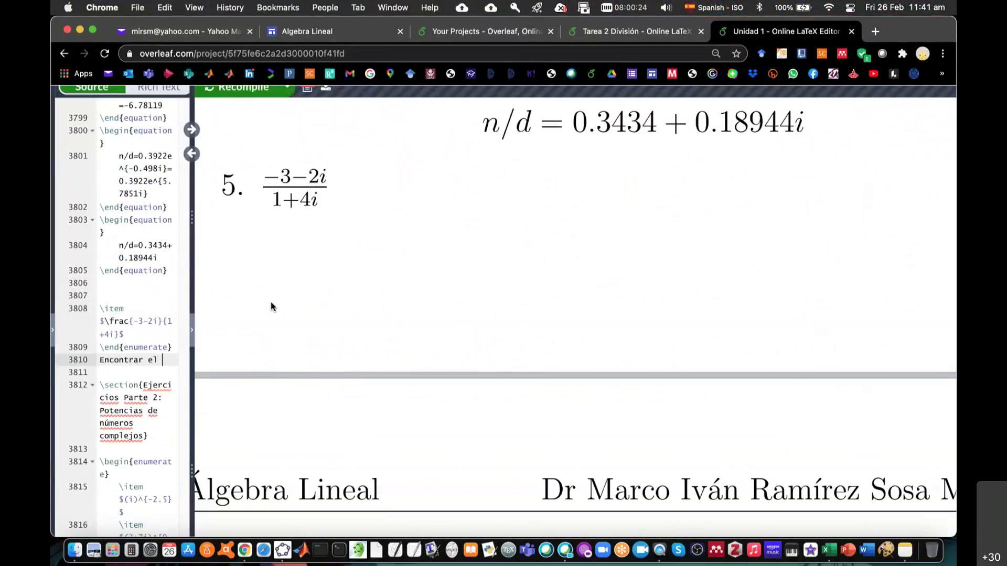
{"action": "type", "text": " com"}
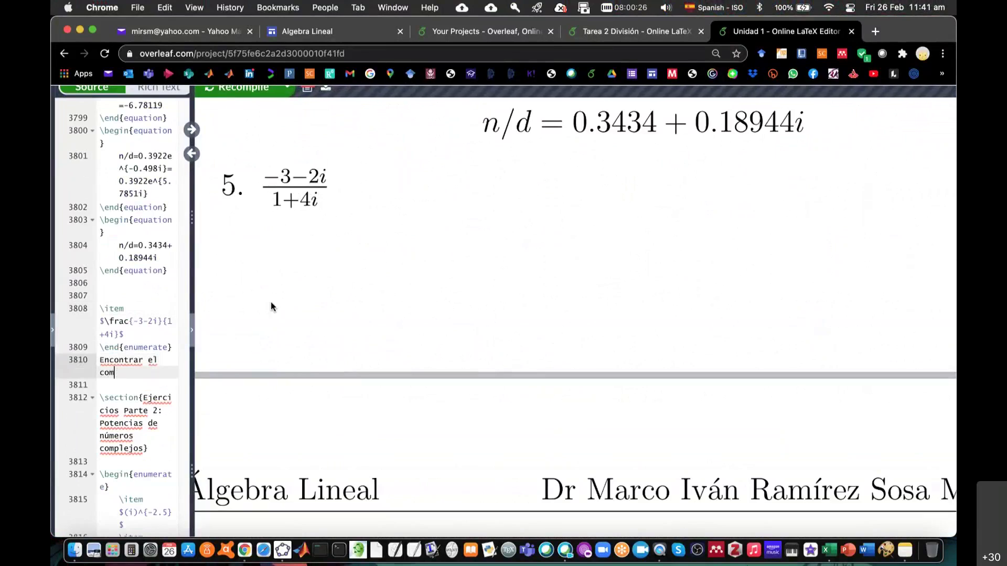
{"action": "key", "text": "BackSpace"}
{"action": "type", "text": "njugado d"}
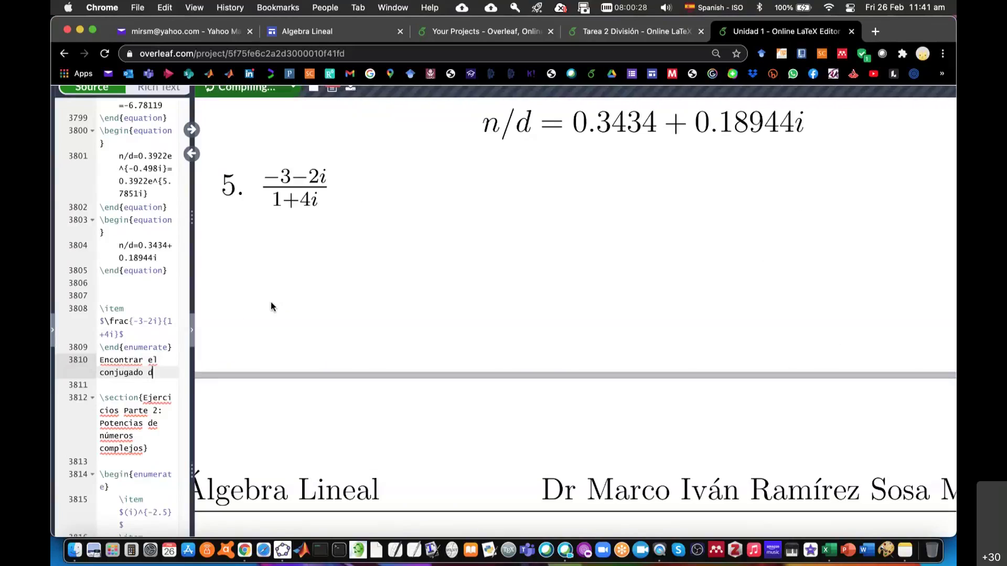
{"action": "type", "text": "el denomi"}
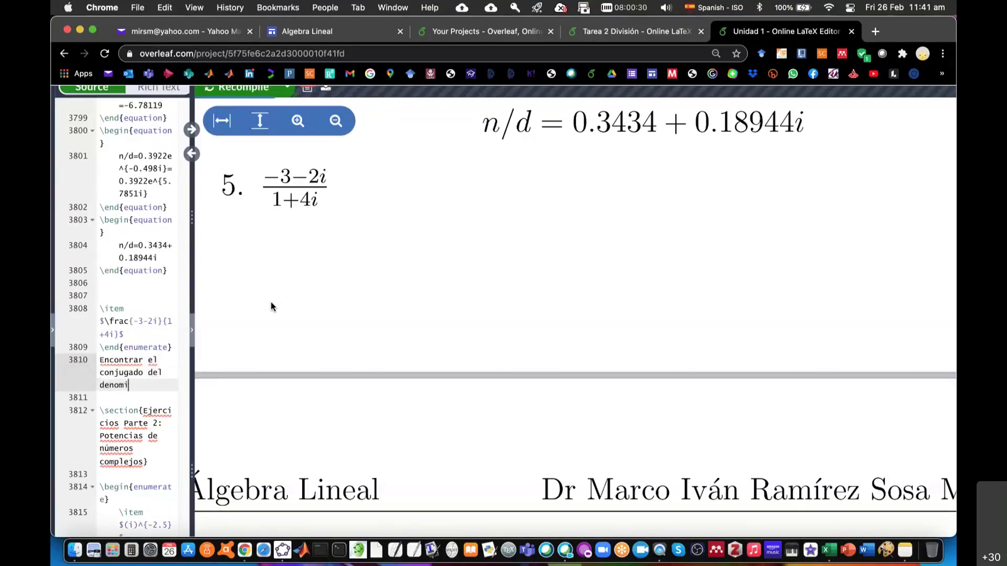
{"action": "type", "text": "nador:"}
{"action": "key", "text": "Return"}
Add an equation environment containing \overline{d}=1-4i.
{"action": "type", "text": "\\equs"}
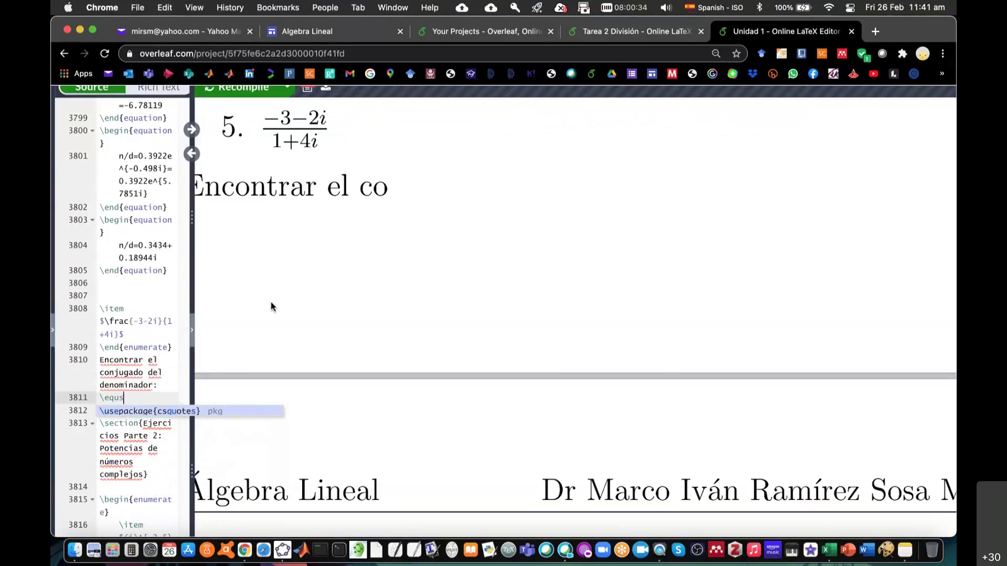
{"action": "key", "text": "BackSpace"}
{"action": "type", "text": "a"}
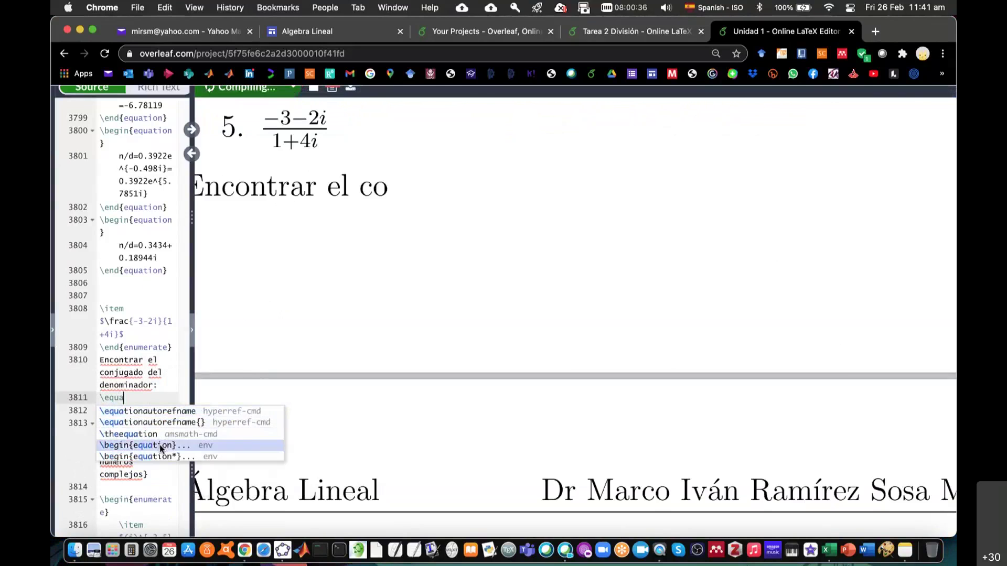
{"action": "left_click", "coordinate": [159, 445]}
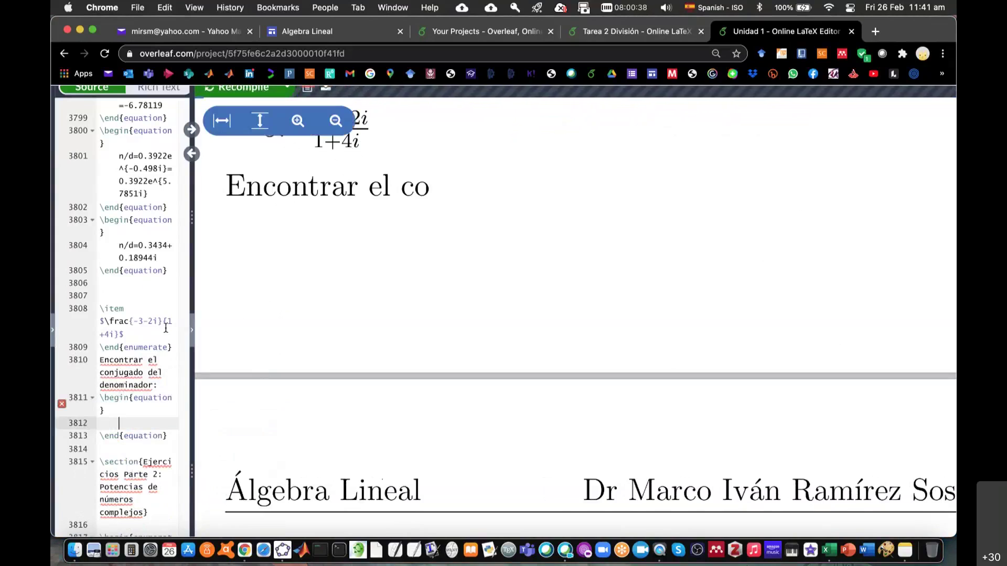
{"action": "type", "text": "\\over"}
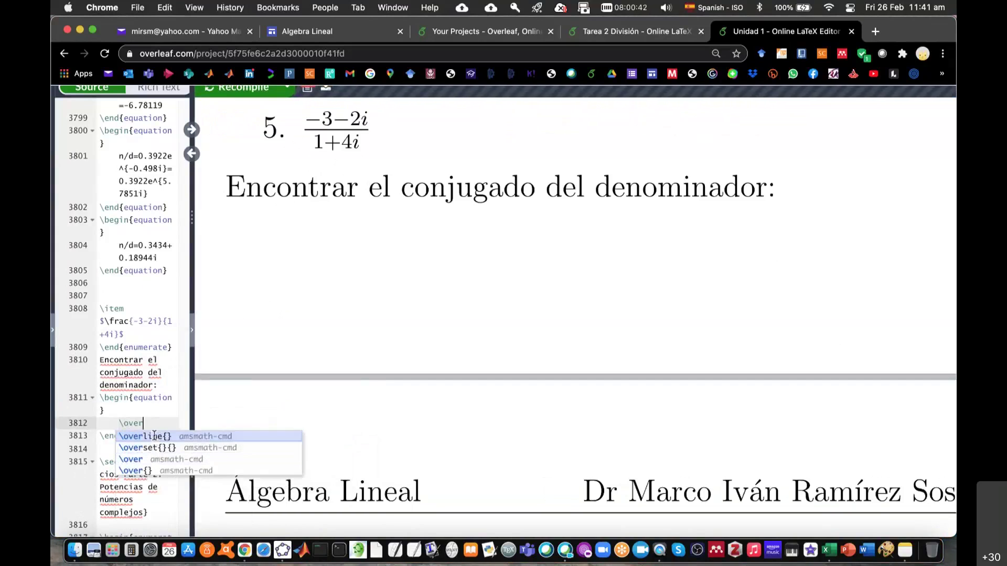
{"action": "left_click", "coordinate": [154, 436]}
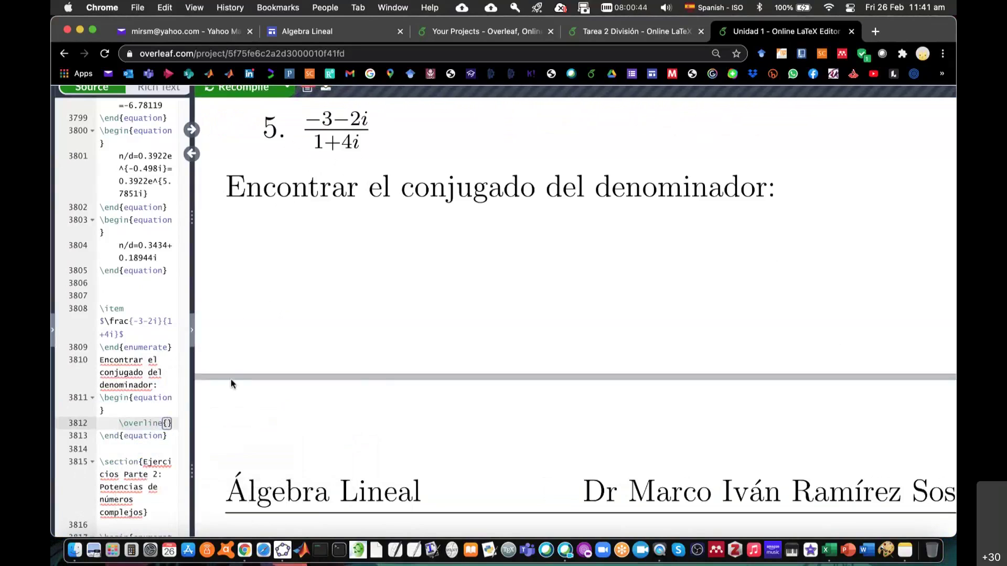
{"action": "type", "text": "d}="}
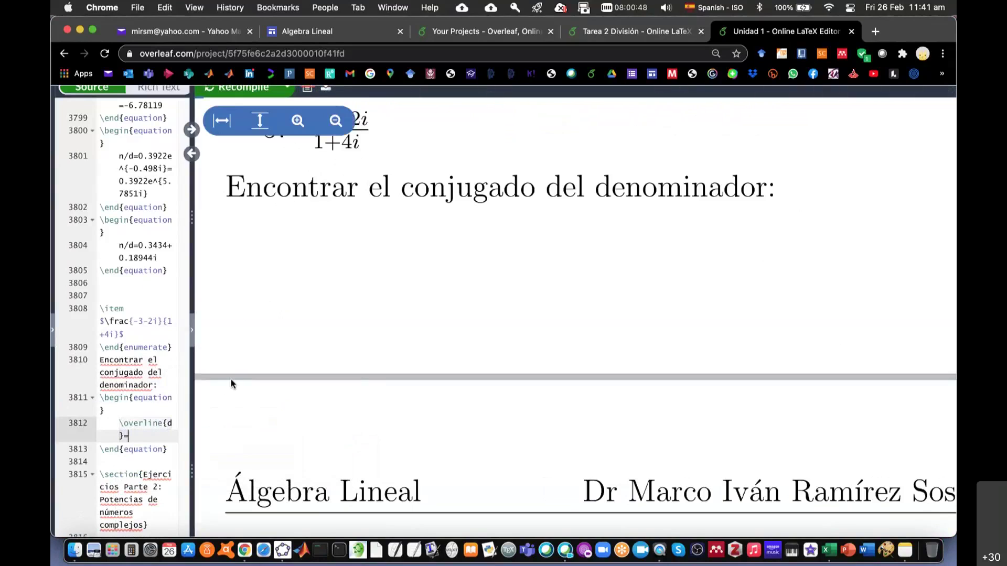
{"action": "type", "text": "1-4i"}
{"action": "scroll", "coordinate": [425, 362], "scroll_direction": "up", "scroll_amount": 5}
{"action": "scroll", "coordinate": [425, 362], "scroll_direction": "down", "scroll_amount": 2}
{"action": "scroll", "coordinate": [423, 366], "scroll_direction": "down", "scroll_amount": 3}
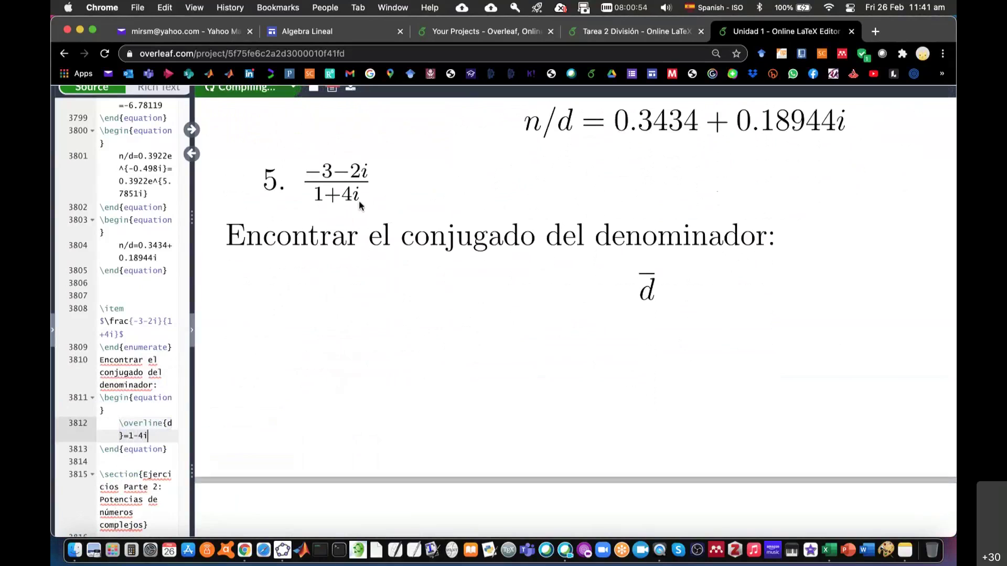
{"action": "left_click", "coordinate": [175, 448]}
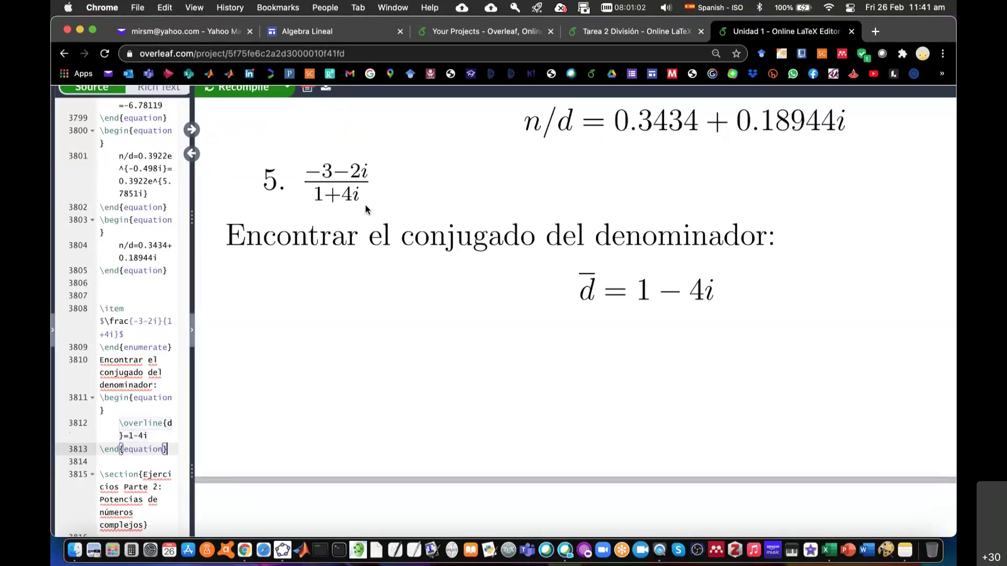
Write the sentence 'Multiplicamos el conjugado por el numerador y denominador:' below the equation.
{"action": "left_click", "coordinate": [140, 472]}
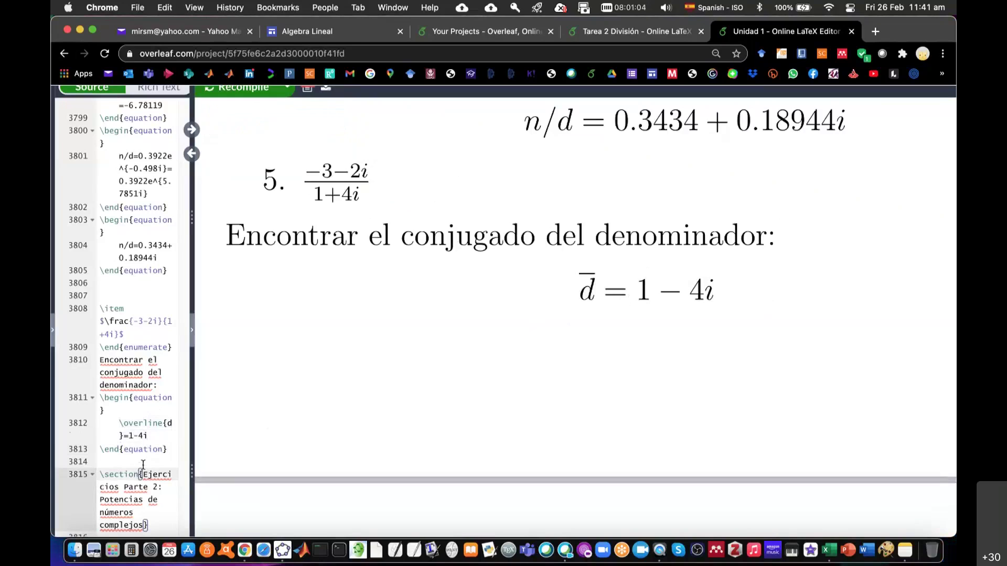
{"action": "left_click", "coordinate": [143, 464]}
{"action": "type", "text": "Multiplicamos"}
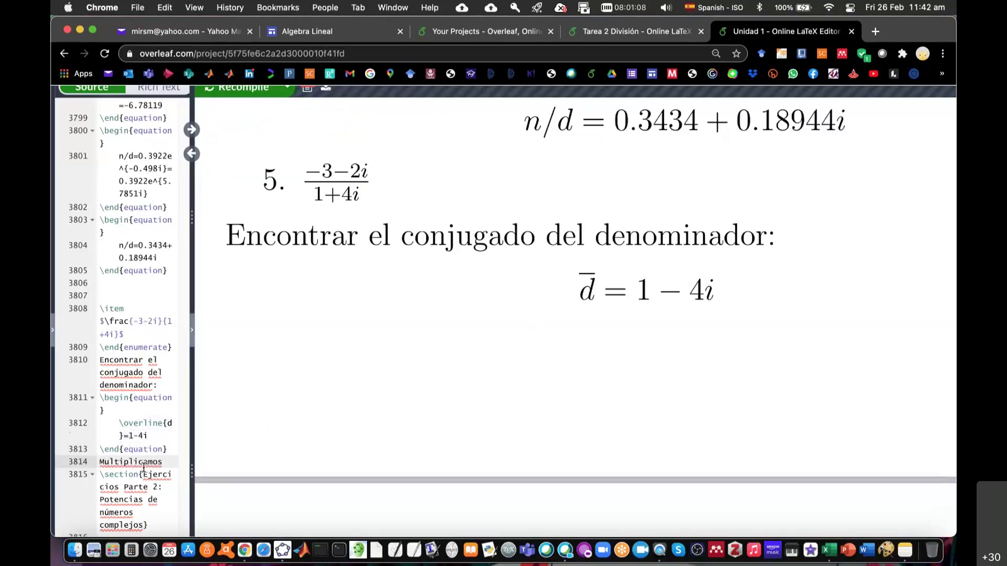
{"action": "type", "text": " el conjung"}
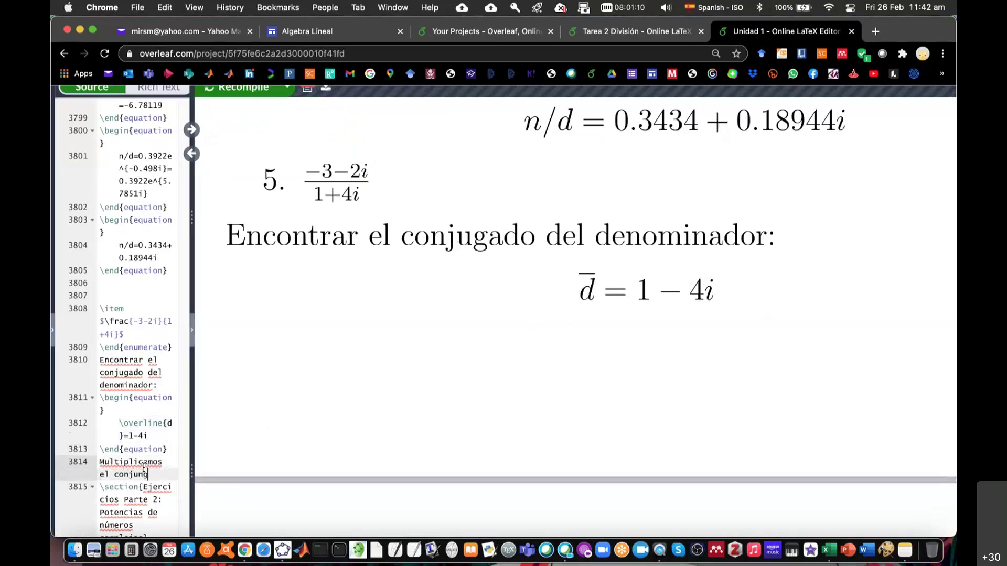
{"action": "type", "text": "do por el "}
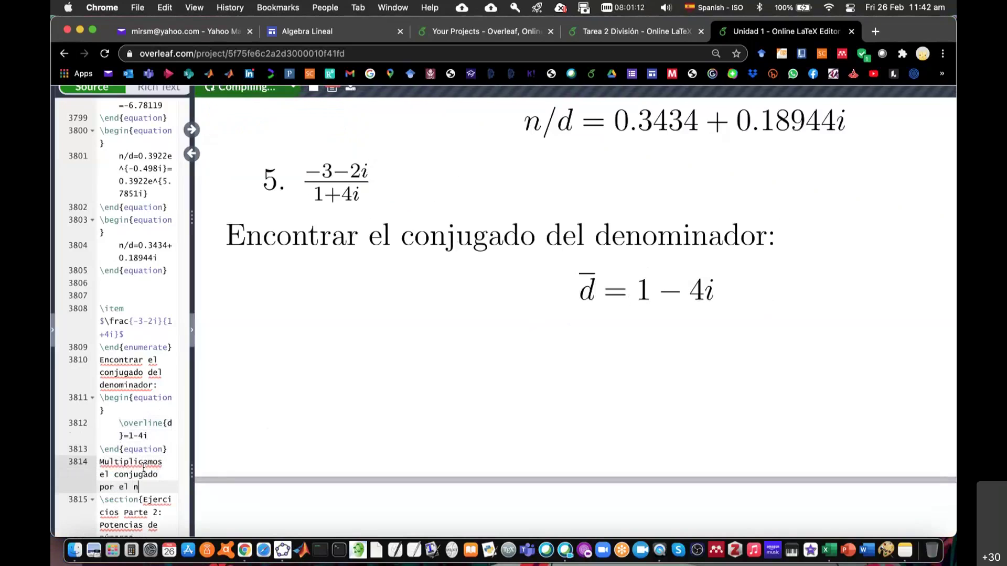
{"action": "type", "text": "umerado "}
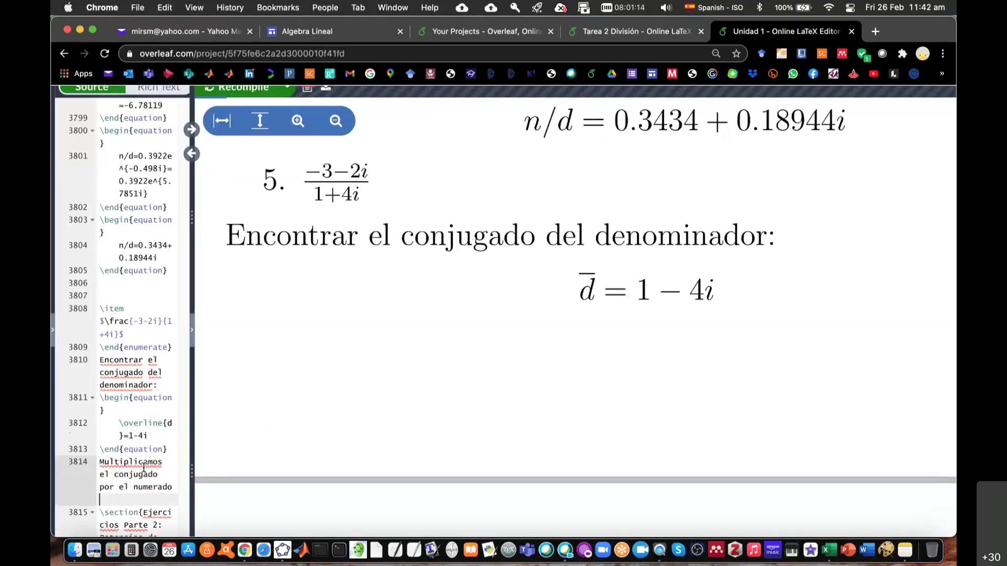
{"action": "type", "text": "r y "}
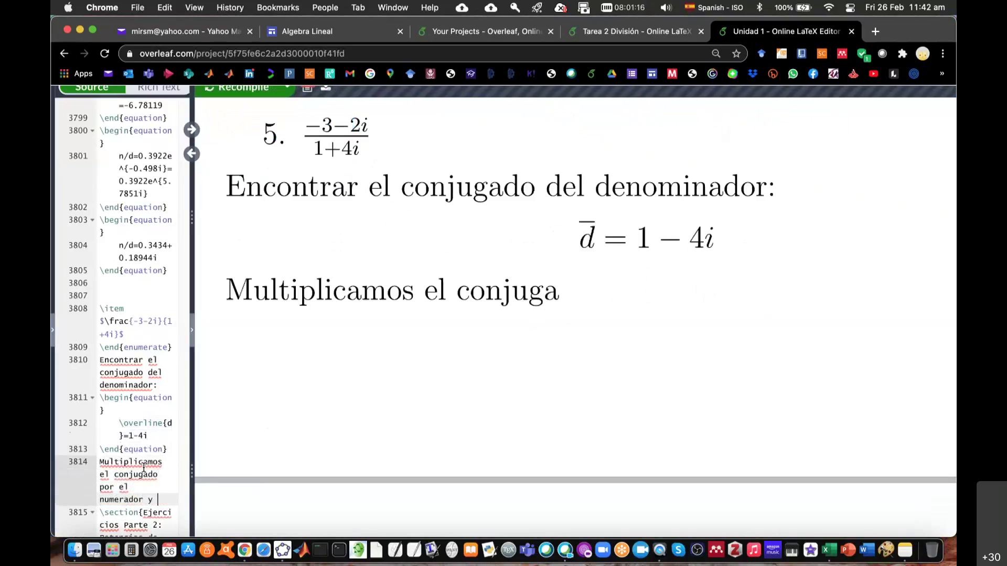
{"action": "type", "text": "denomin"}
{"action": "type", "text": "or:"}
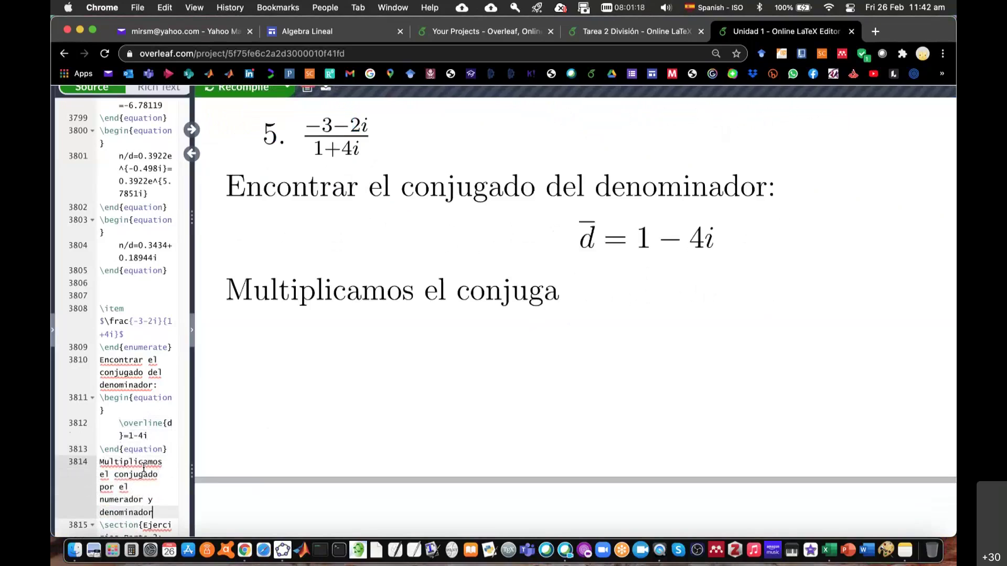
{"action": "key", "text": "Return"}
{"action": "scroll", "coordinate": [144, 422], "scroll_direction": "down", "scroll_amount": 2}
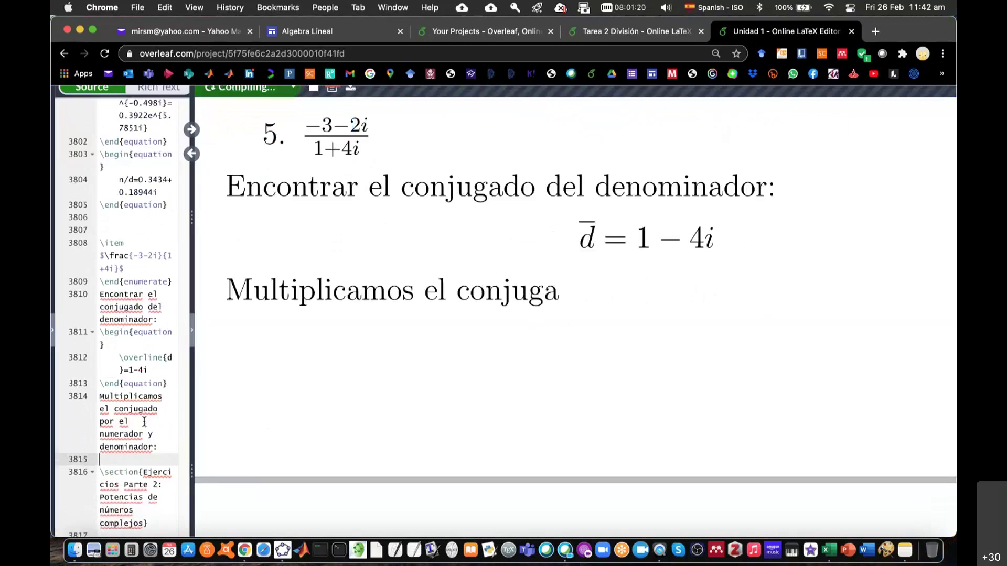
{"action": "scroll", "coordinate": [132, 394], "scroll_direction": "down", "scroll_amount": 2}
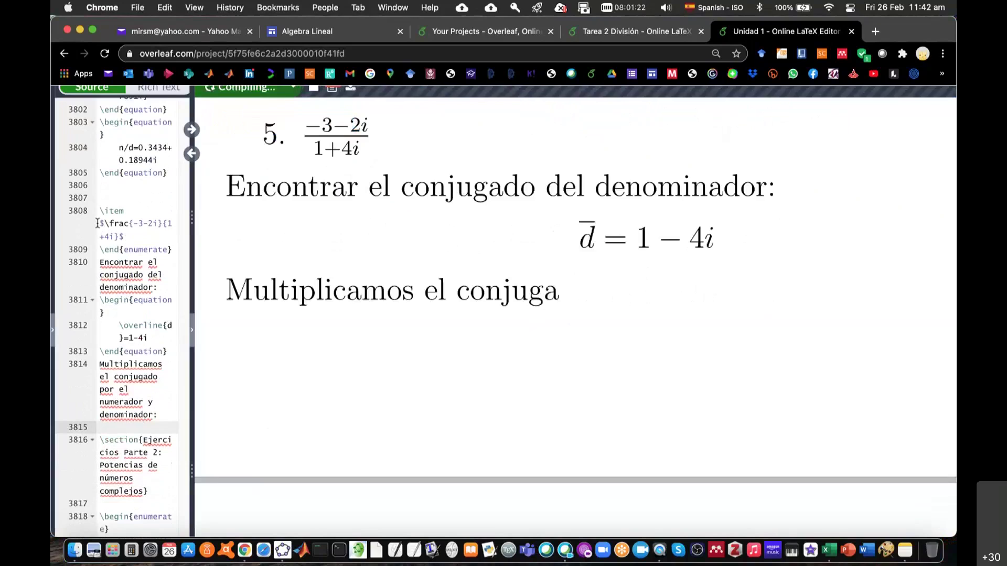
Copy the original fraction \frac{-3-2i}{1+4i} into a new equation block.
{"action": "left_click_drag", "start_coordinate": [97, 223], "coordinate": [118, 237]}
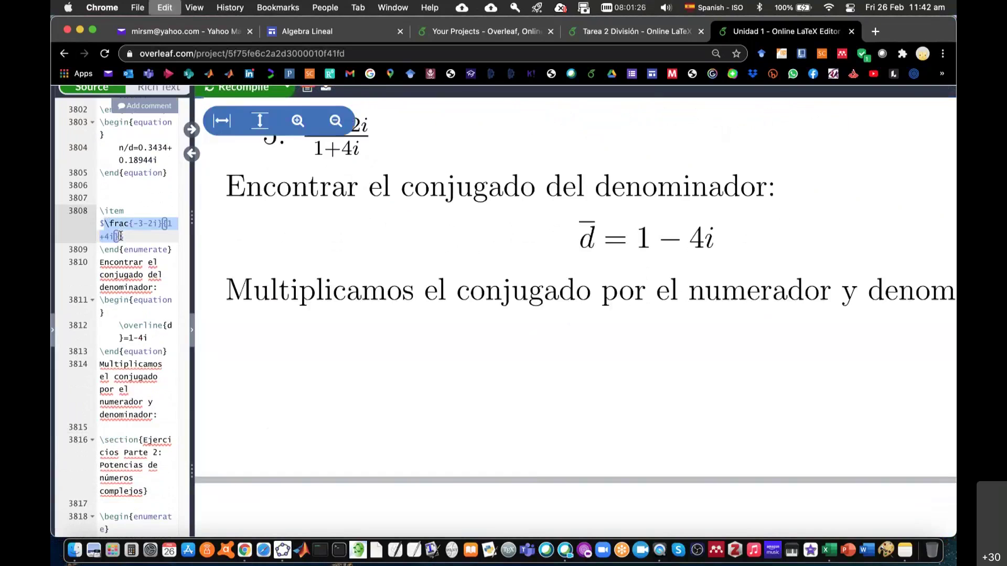
{"action": "left_click", "coordinate": [166, 429]}
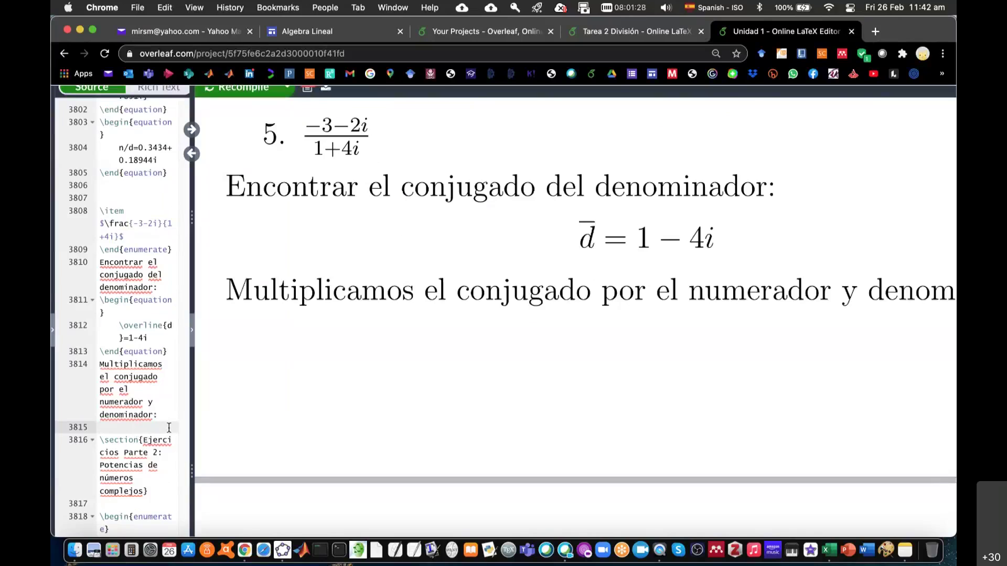
{"action": "key", "text": "Return"}
{"action": "key", "text": "Return"}
{"action": "key", "text": "Return"}
{"action": "key", "text": "Return"}
{"action": "key", "text": "Up"}
{"action": "key", "text": "Up"}
{"action": "key", "text": "Up"}
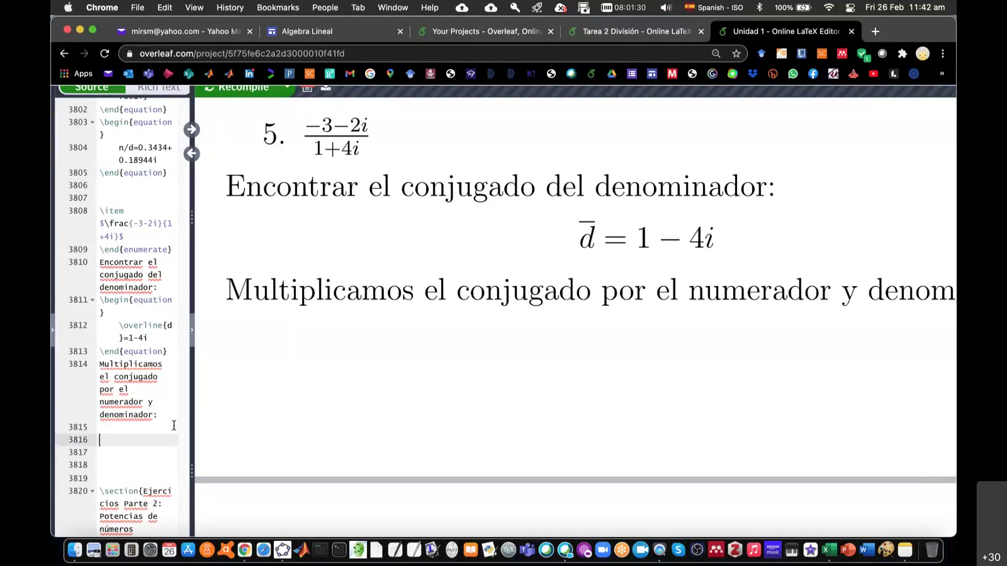
{"action": "key", "text": "Up"}
{"action": "type", "text": "\\"}
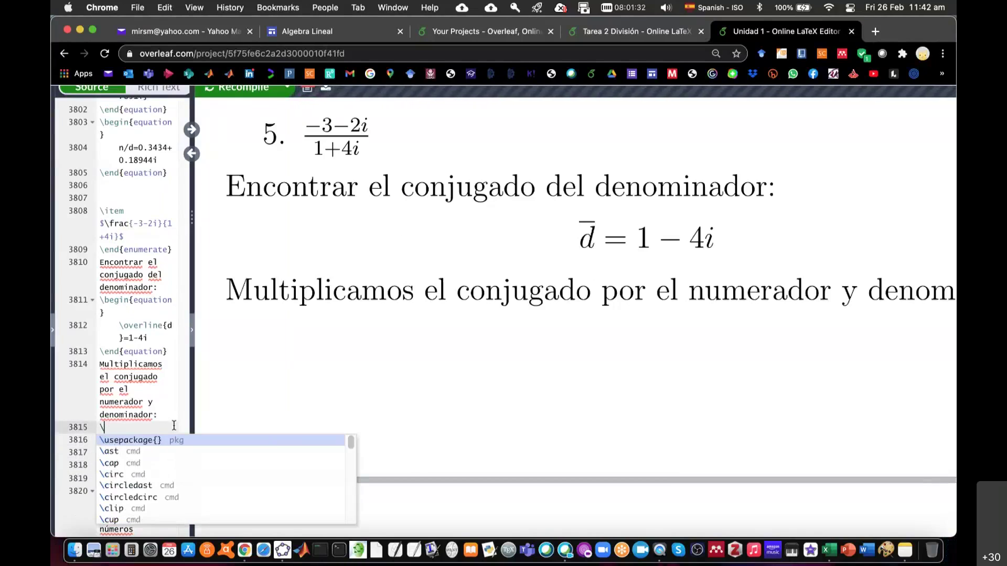
{"action": "type", "text": "equa"}
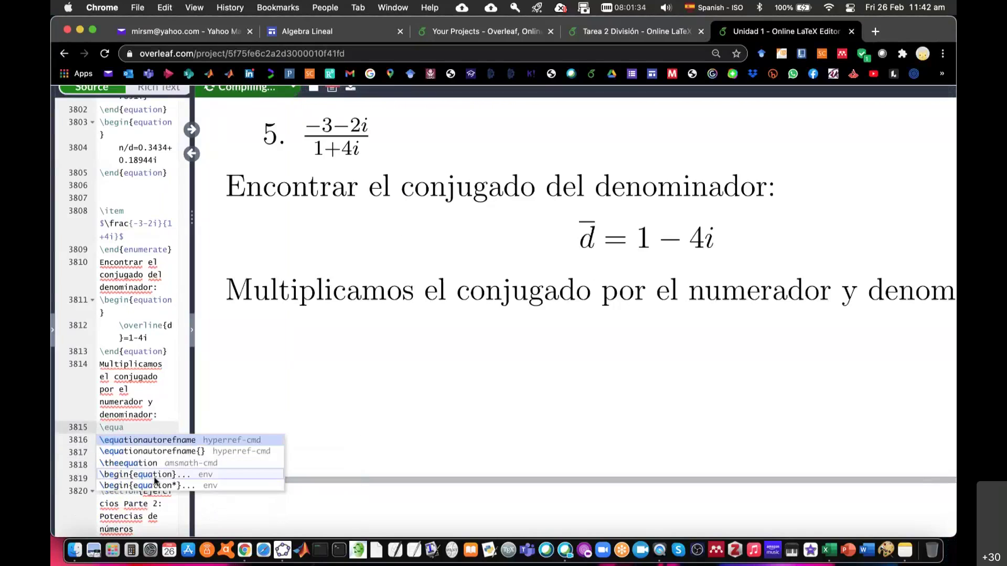
{"action": "left_click", "coordinate": [155, 478]}
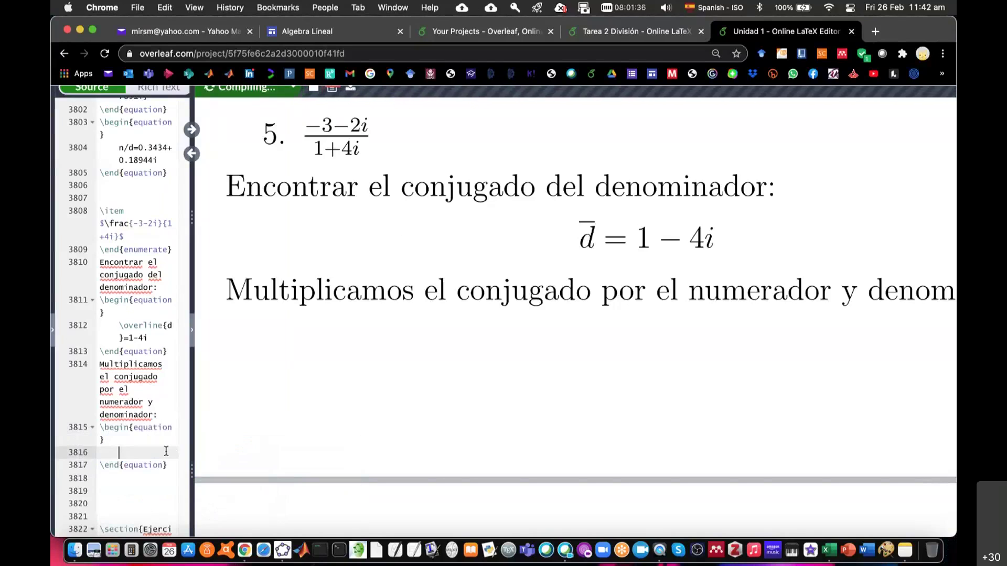
{"action": "type", "text": "\\frac{-3-2i}{1+4i}"}
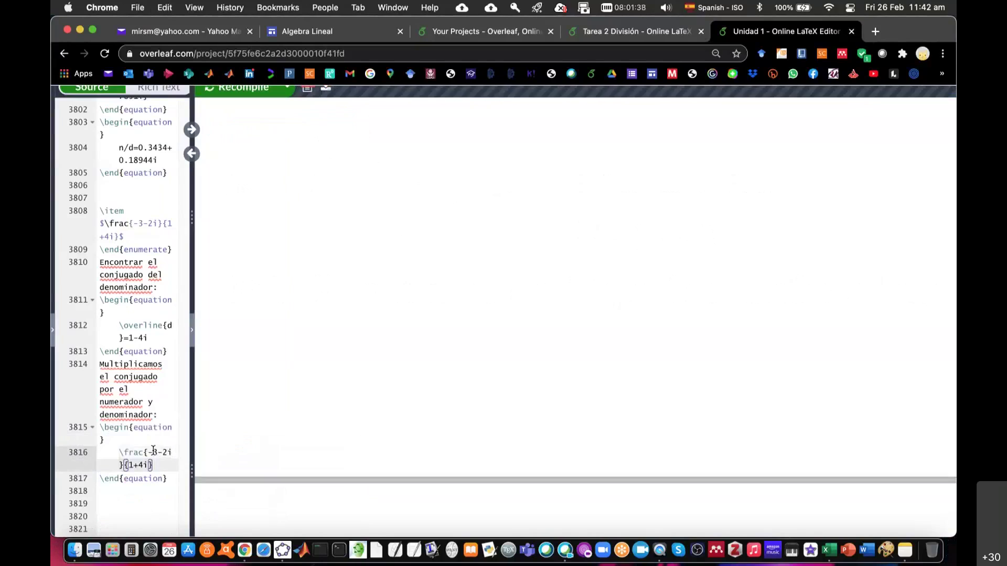
Multiply the parenthesized numerator and denominator by (1-4i).
{"action": "type", "text": "("}
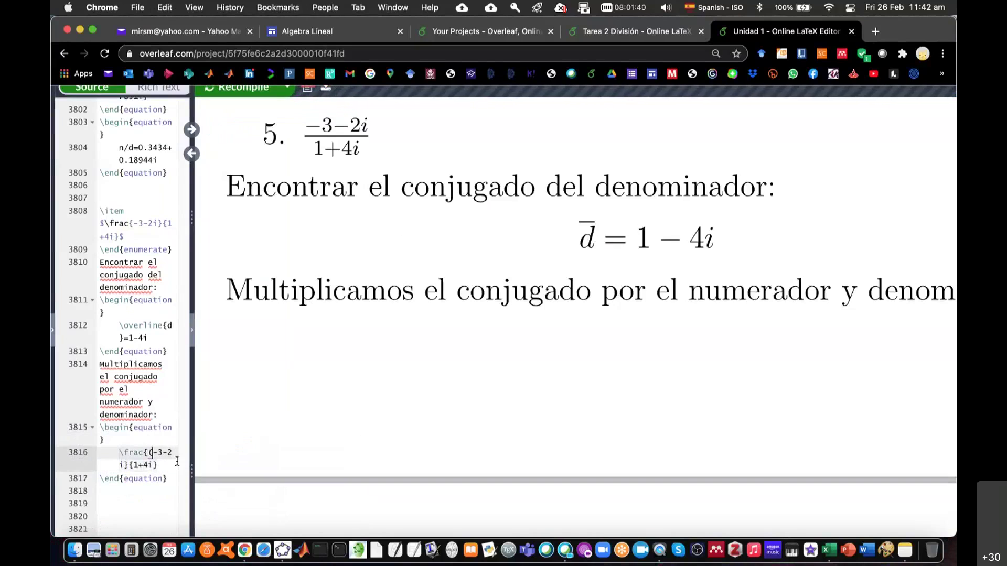
{"action": "key", "text": "Right"}
{"action": "key", "text": "Right"}
{"action": "type", "text": ")"}
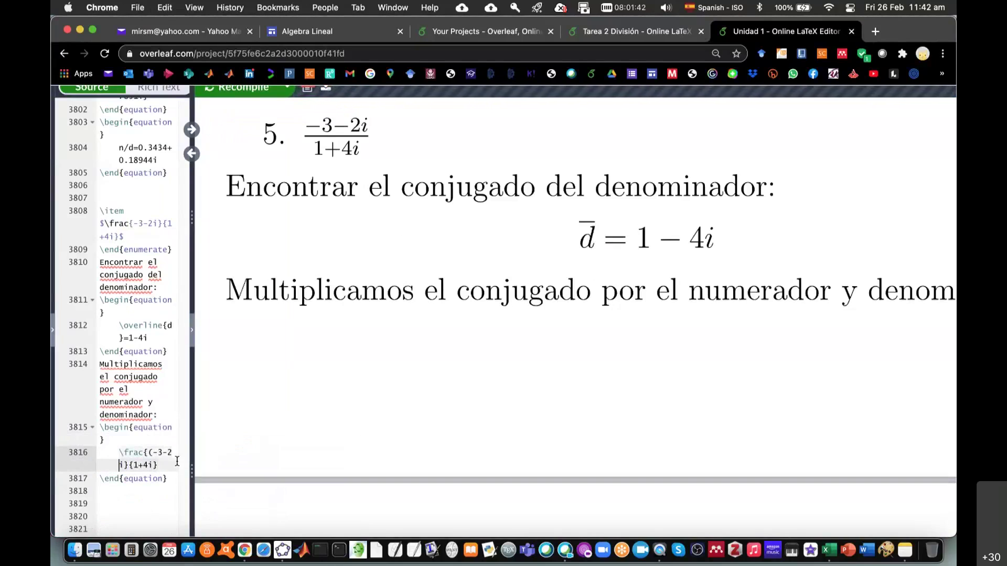
{"action": "type", "text": "1-"}
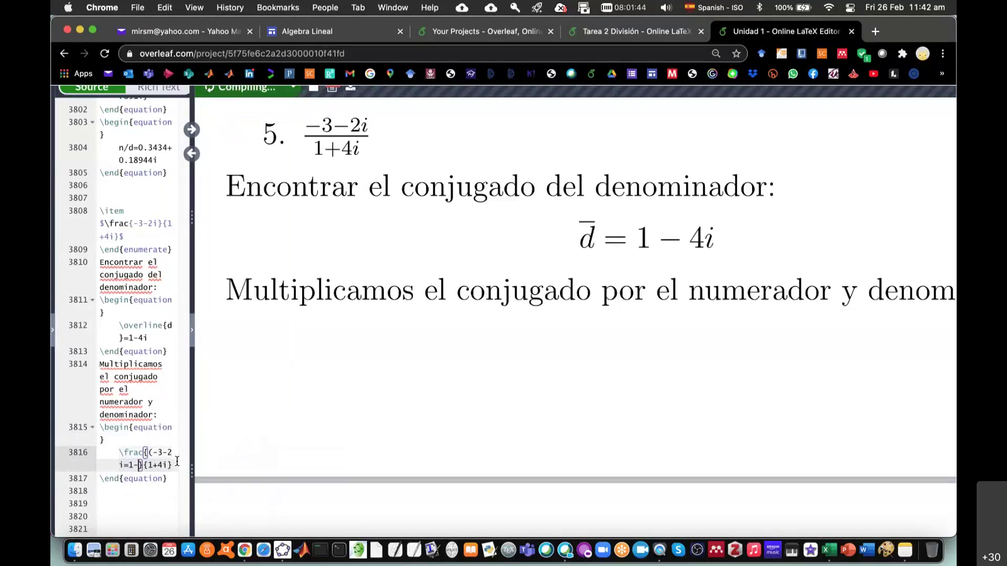
{"action": "type", "text": "4i"}
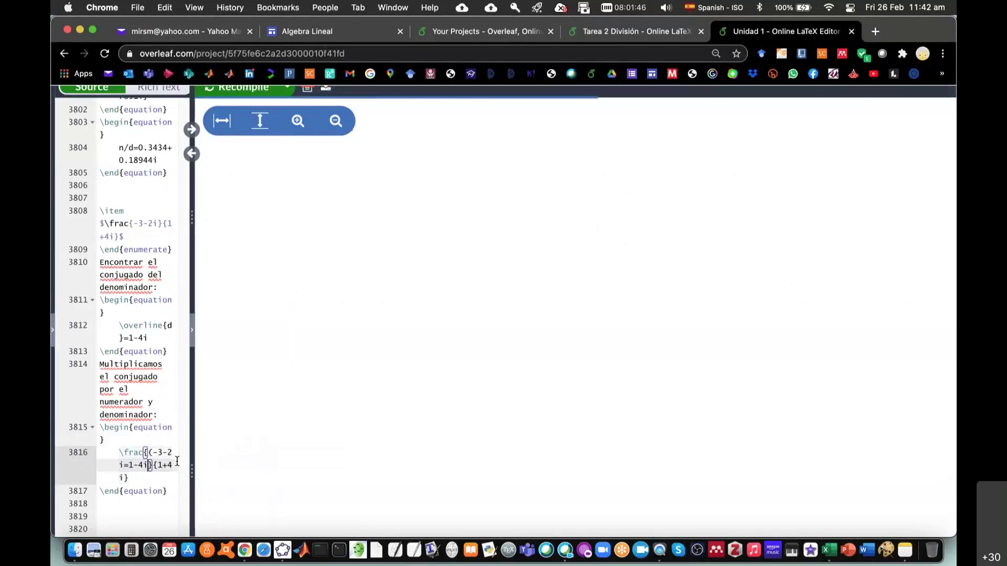
{"action": "key", "text": "Left"}
{"action": "key", "text": "Left"}
{"action": "key", "text": "Left"}
{"action": "key", "text": "BackSpace"}
{"action": "type", "text": "("}
{"action": "key", "text": "Right"}
{"action": "type", "text": ")"}
{"action": "key", "text": "Right"}
{"action": "key", "text": "Right"}
{"action": "type", "text": "("}
{"action": "key", "text": "Right"}
{"action": "key", "text": "Right"}
{"action": "key", "text": "Right"}
{"action": "type", "text": ")"}
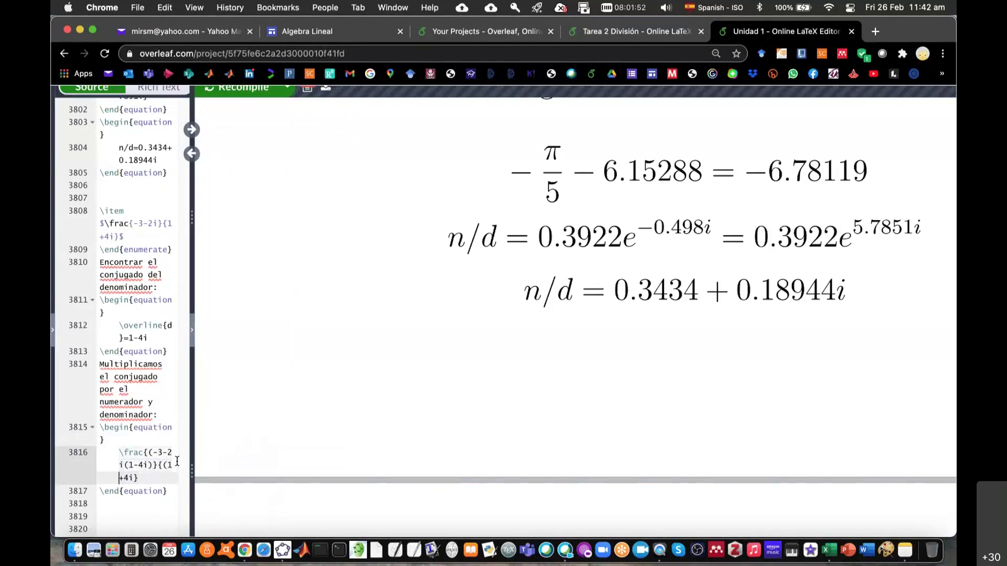
{"action": "type", "text": "("}
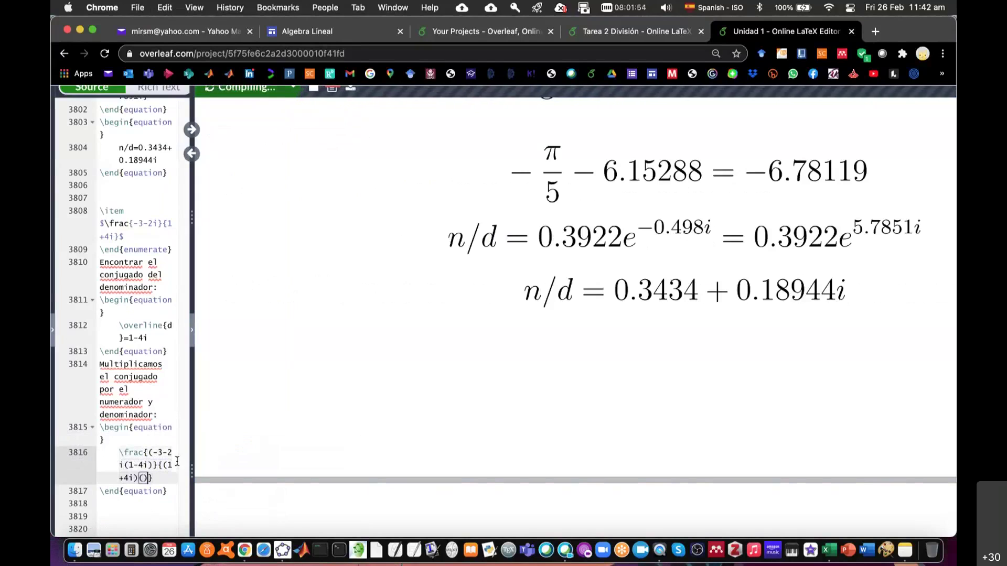
{"action": "type", "text": "1-4"}
{"action": "type", "text": "i"}
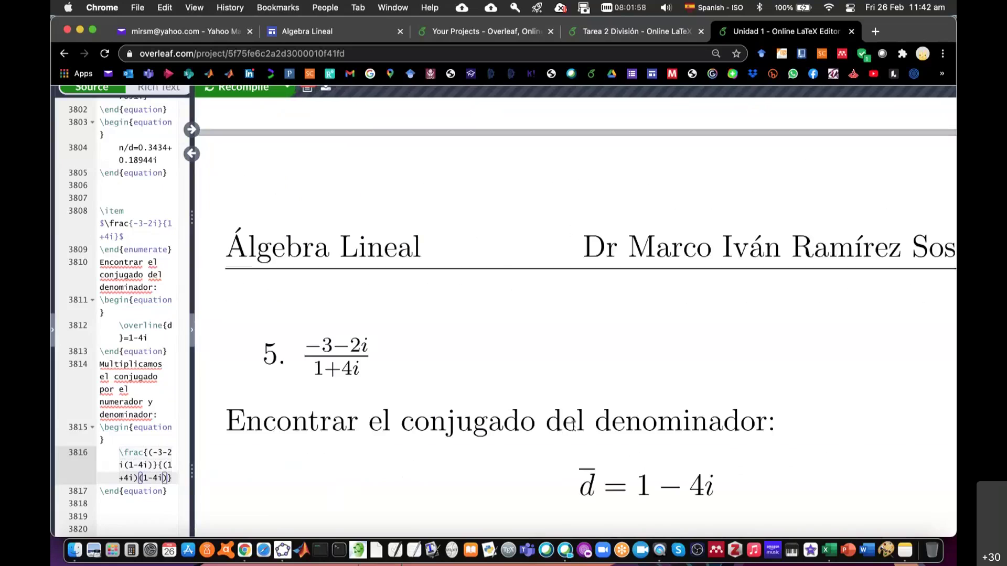
Add a line after the equation block and recompile to show the new fraction.
{"action": "scroll", "coordinate": [573, 425], "scroll_direction": "down", "scroll_amount": 5}
{"action": "scroll", "coordinate": [573, 425], "scroll_direction": "down", "scroll_amount": 2}
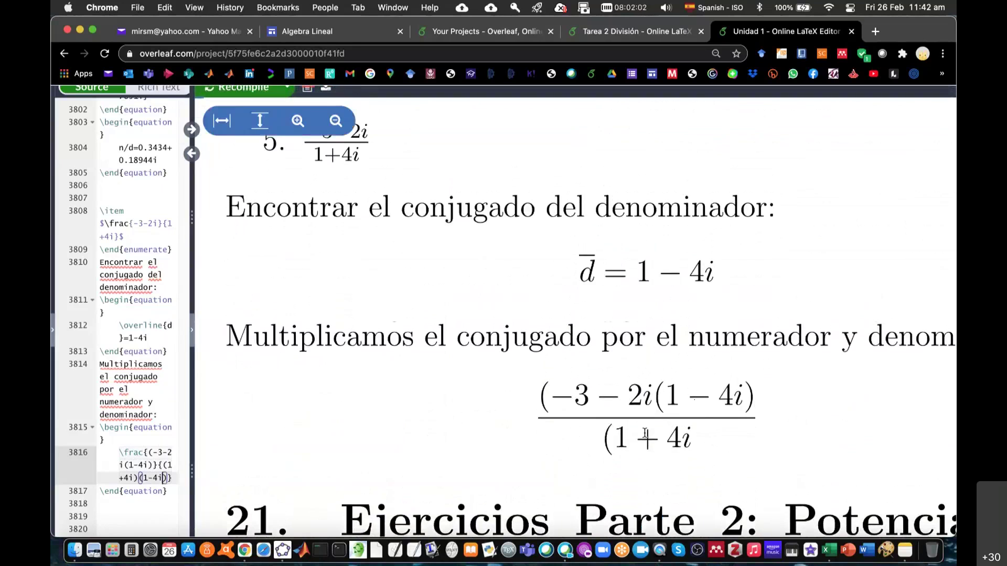
{"action": "left_click", "coordinate": [176, 491]}
{"action": "key", "text": "Return"}
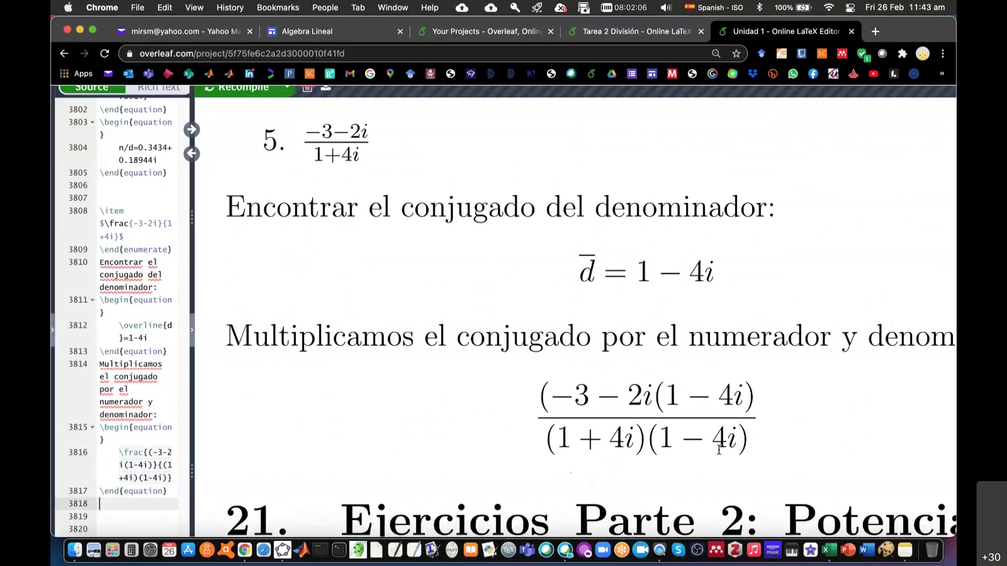
{"action": "key", "text": "super+s"}
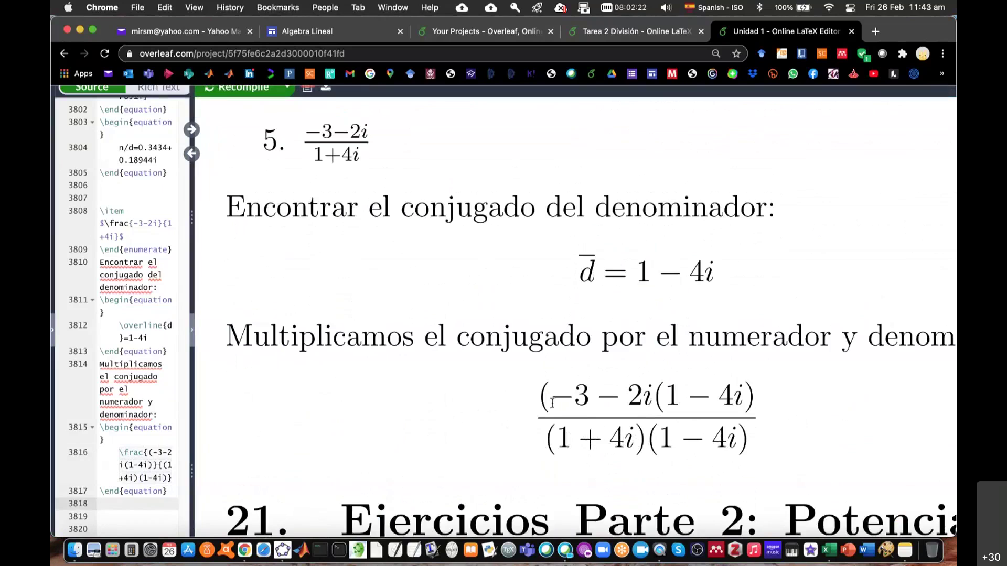
Append an equals sign and a second fraction with denominator 1+16.
{"action": "left_click", "coordinate": [174, 478]}
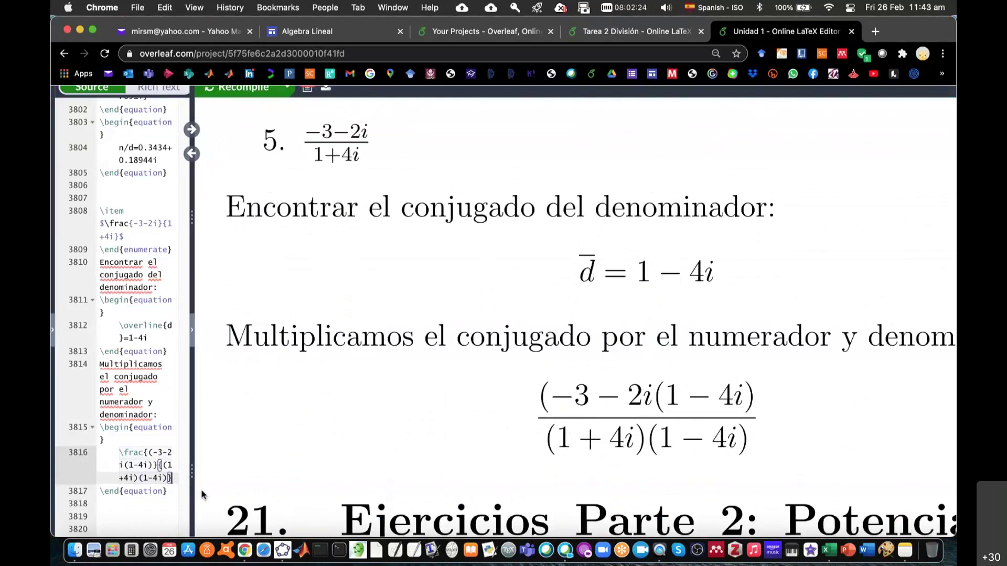
{"action": "type", "text": "=\frac"}
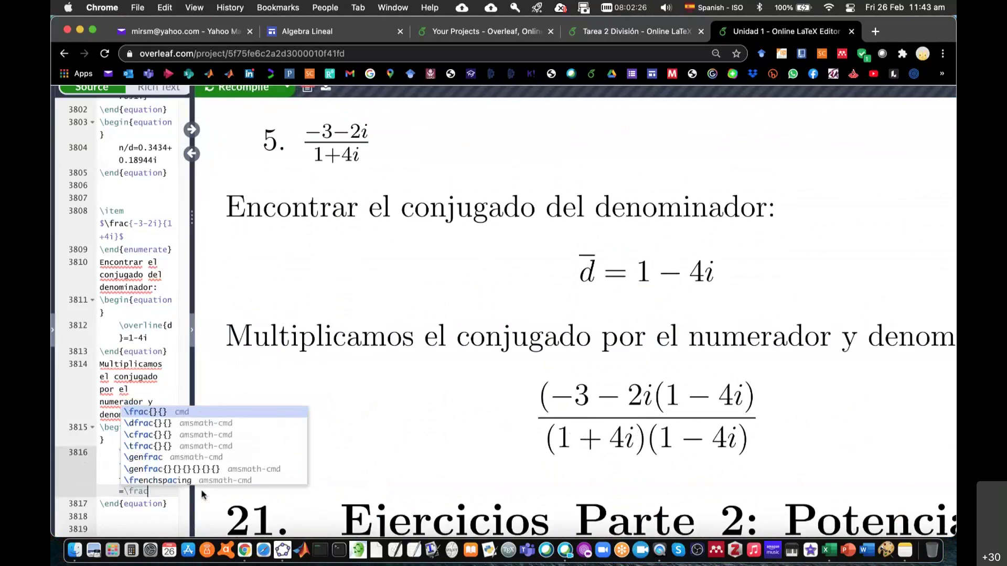
{"action": "left_click", "coordinate": [173, 417]}
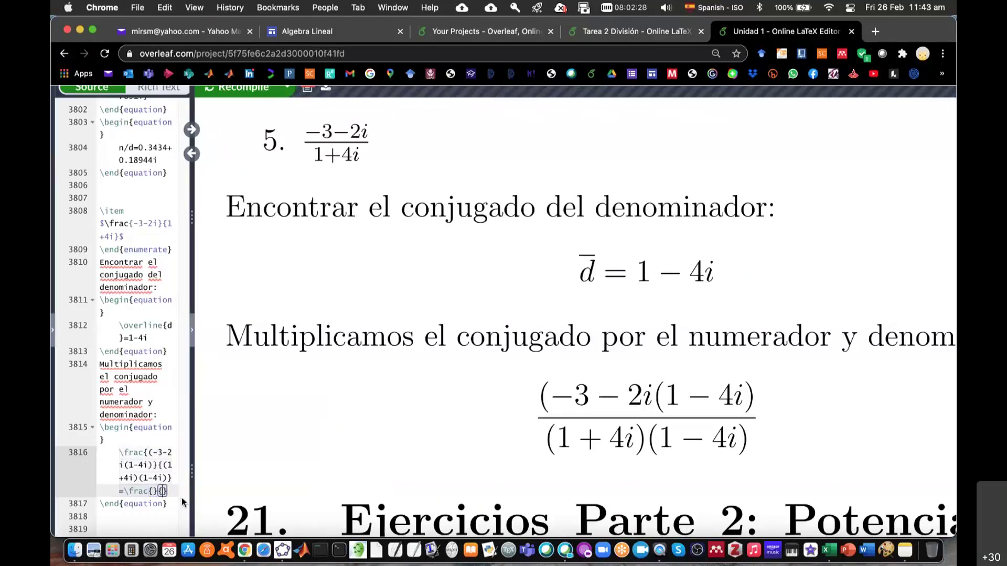
{"action": "key", "text": "super+s"}
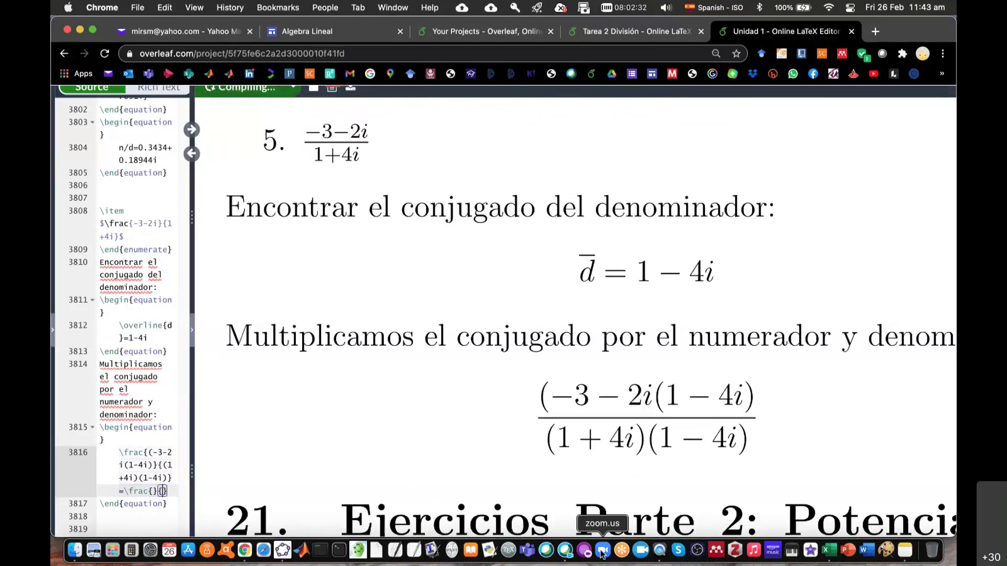
{"action": "type", "text": "1+"}
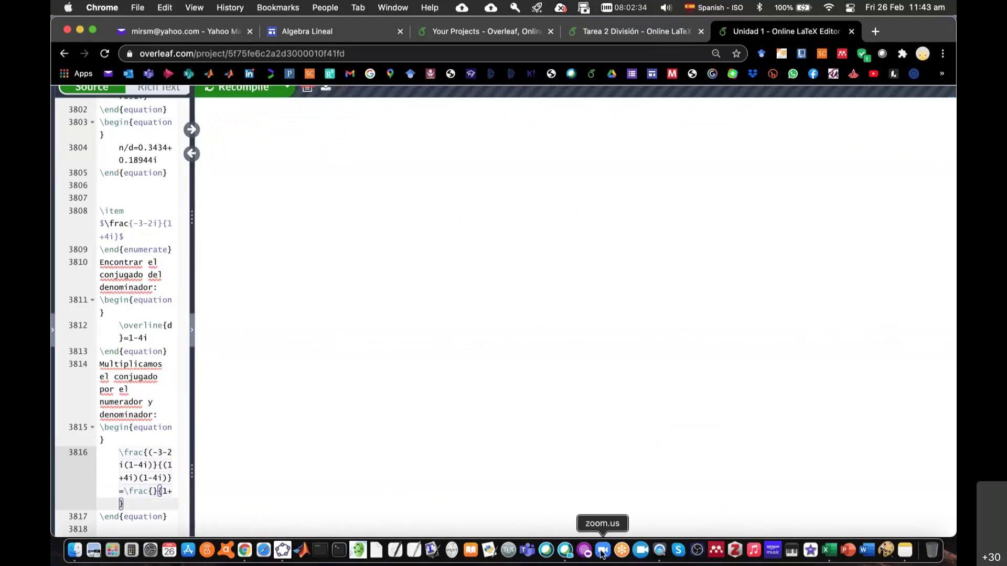
{"action": "type", "text": "16"}
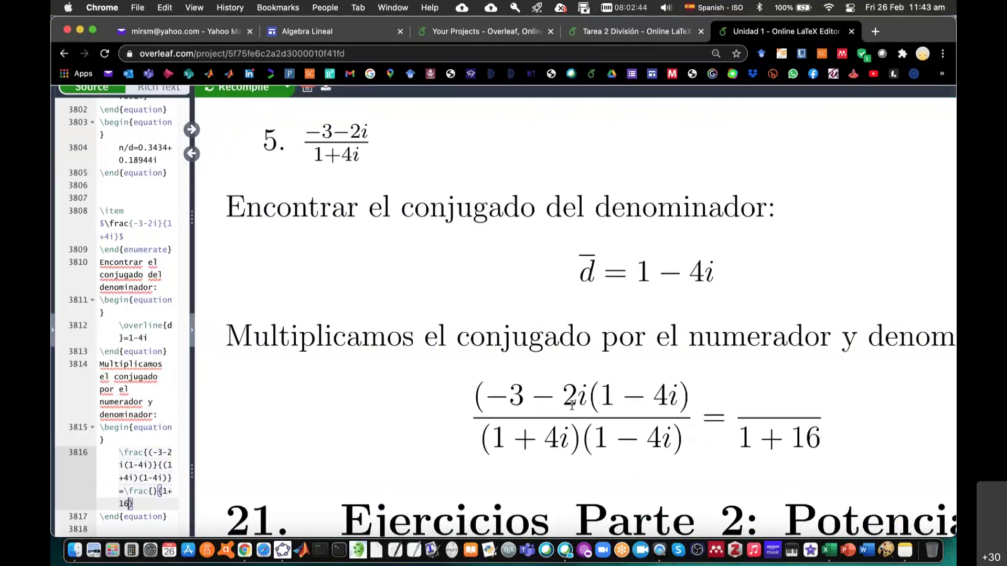
Close the (-3-2i) parenthesis and fill the numerator with (-3)(1)+(-3)(-4i)+(-2i)(1)+(-2i)(-4i).
{"action": "left_click", "coordinate": [126, 465]}
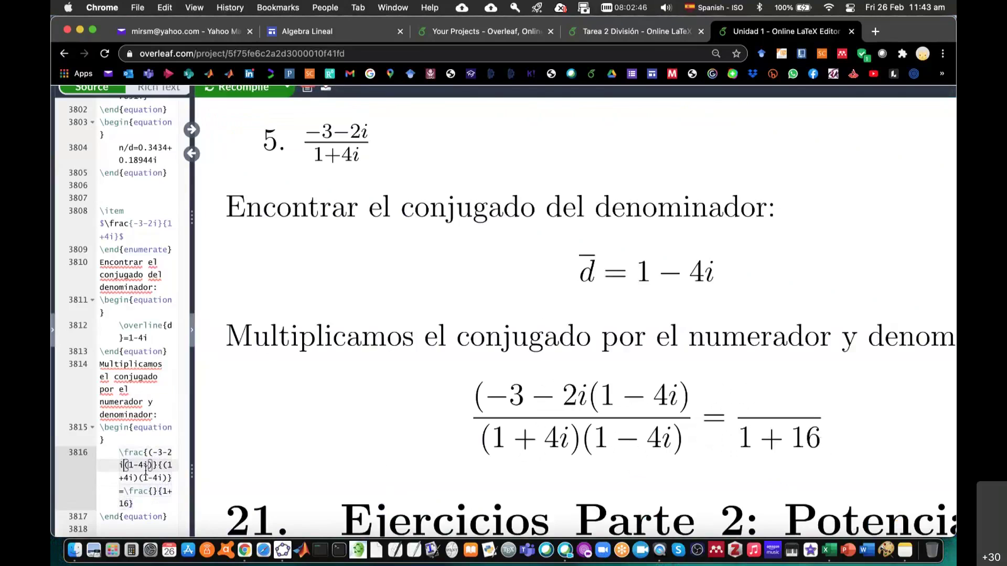
{"action": "type", "text": ")"}
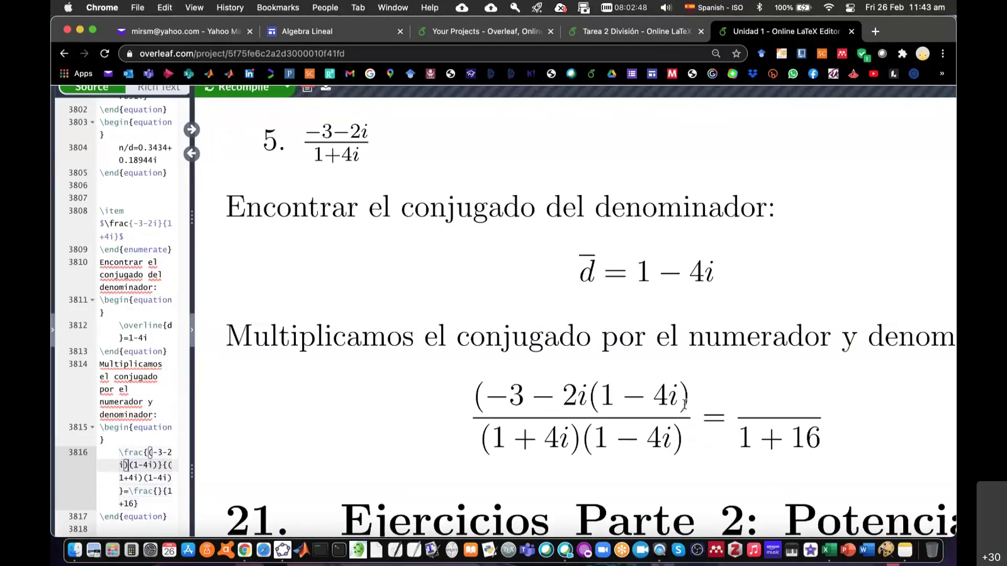
{"action": "key", "text": "super+s"}
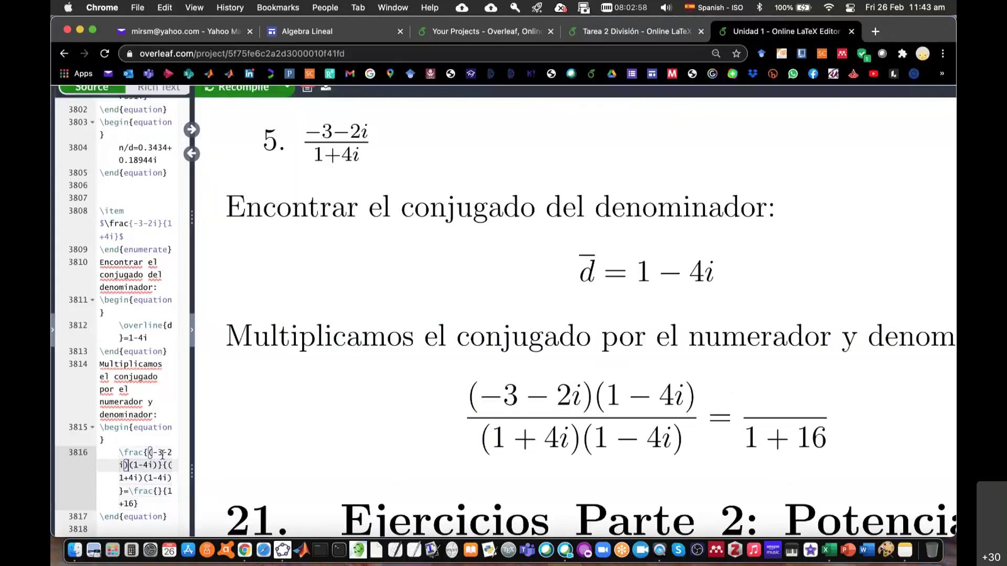
{"action": "left_click", "coordinate": [158, 491]}
{"action": "type", "text": "("}
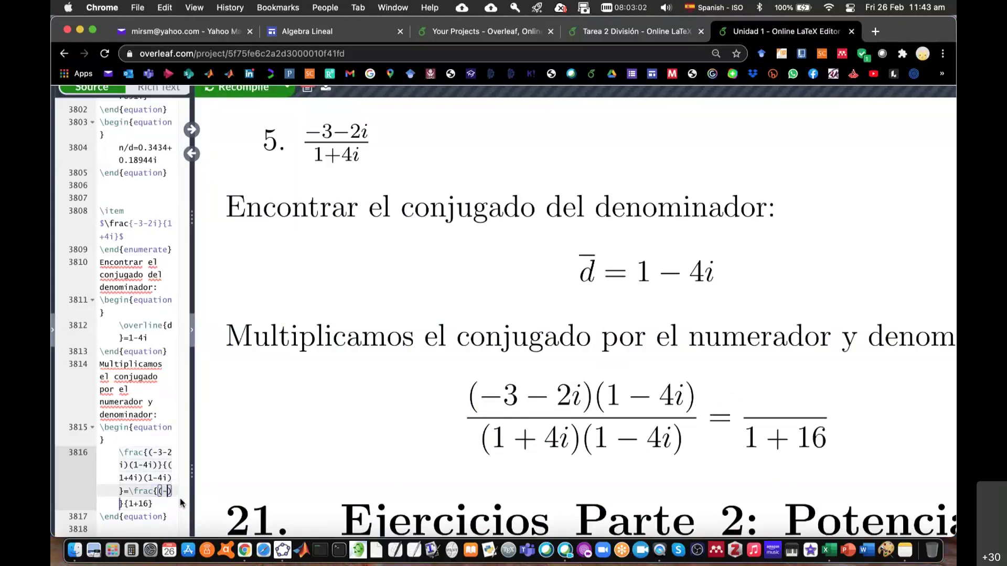
{"action": "type", "text": "-3)(1)"}
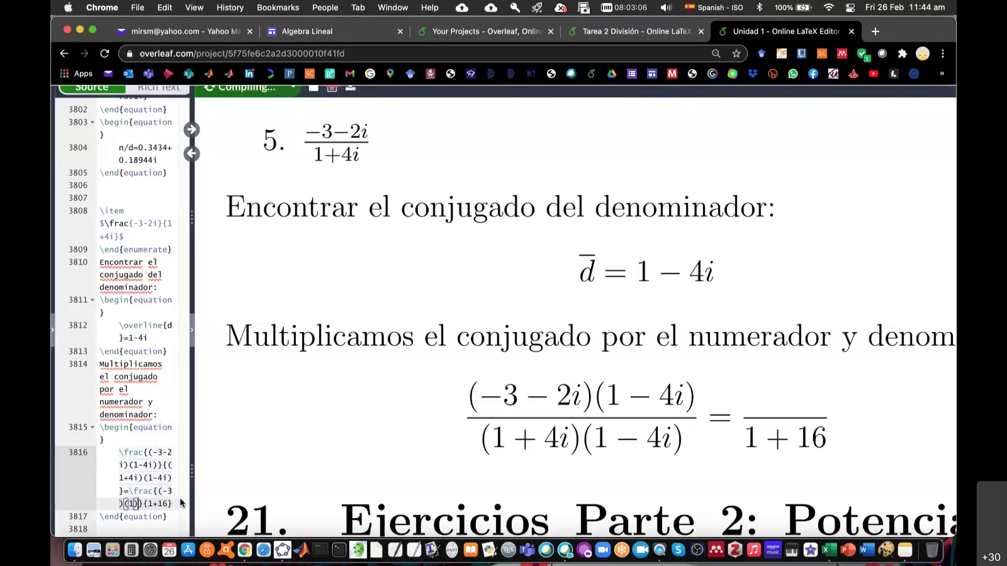
{"action": "type", "text": "+("}
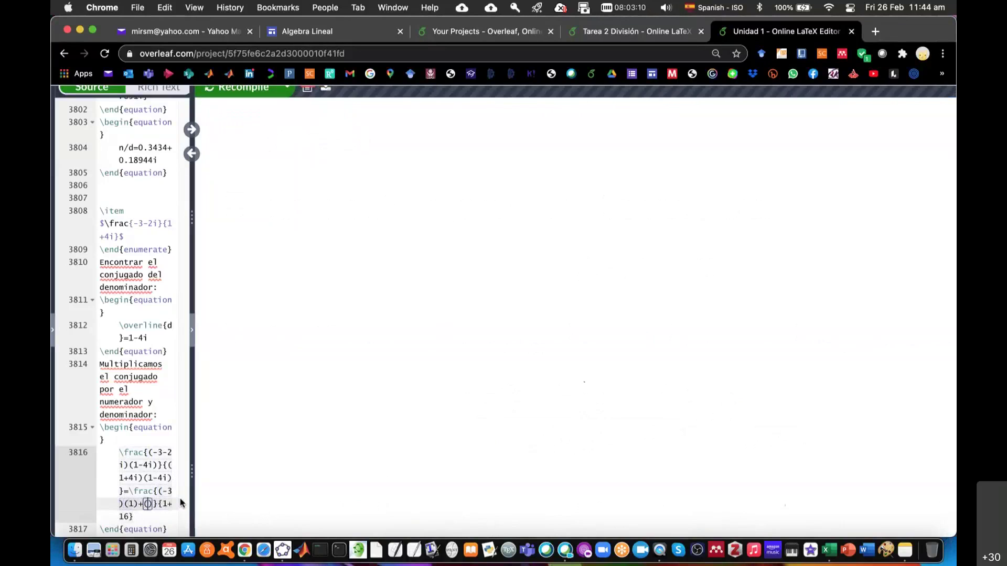
{"action": "type", "text": "-3"}
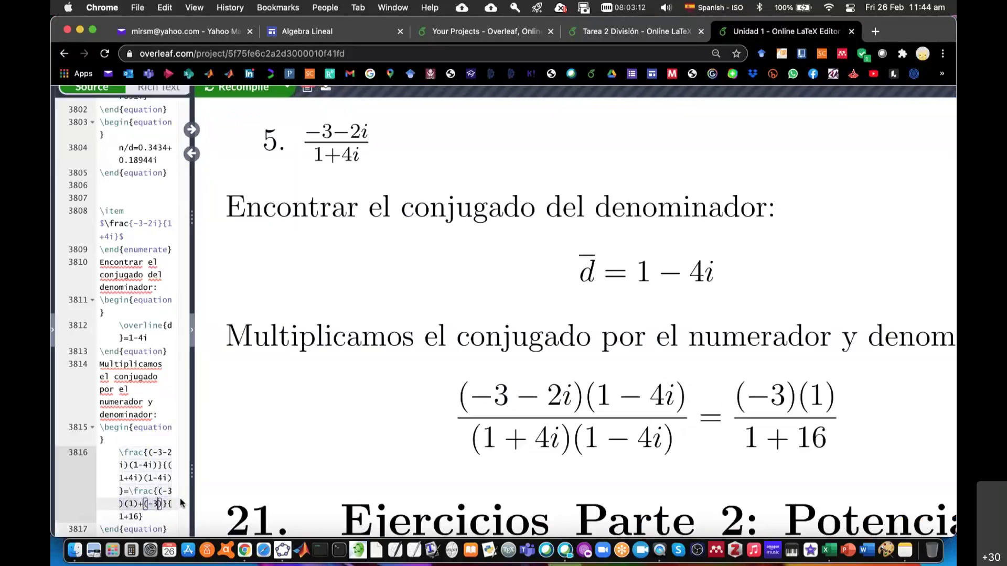
{"action": "type", "text": ")(-"}
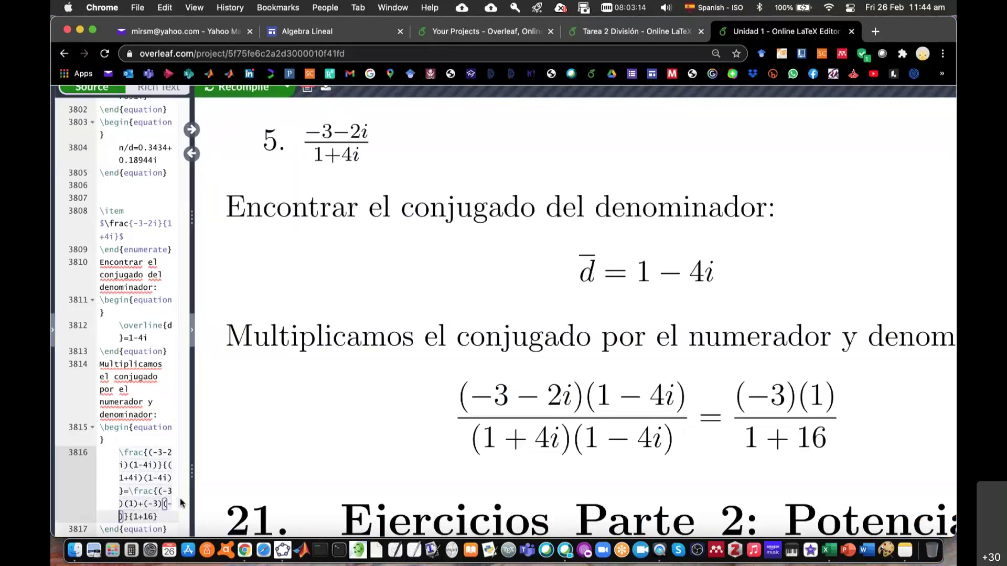
{"action": "type", "text": "4i"}
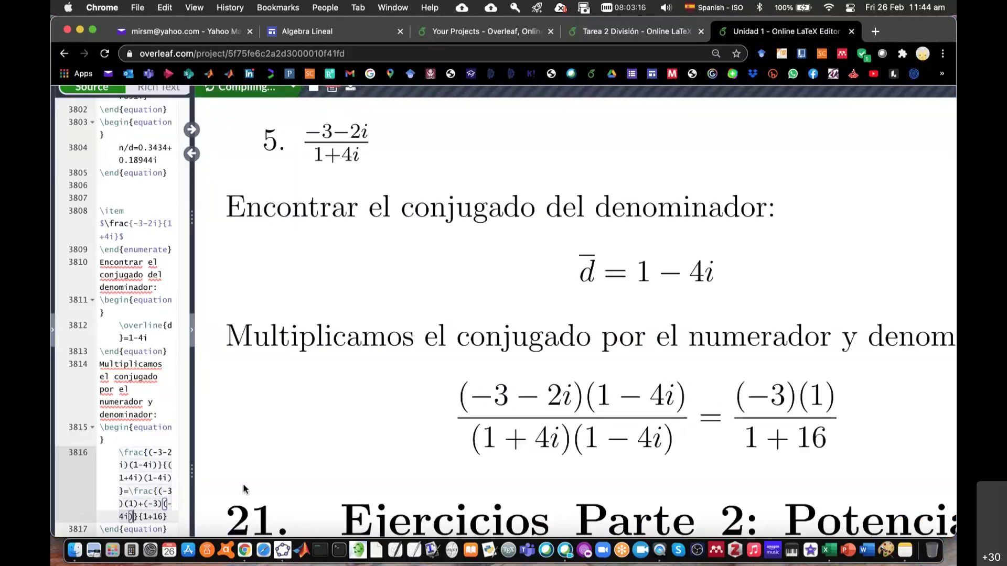
{"action": "type", "text": ")+("}
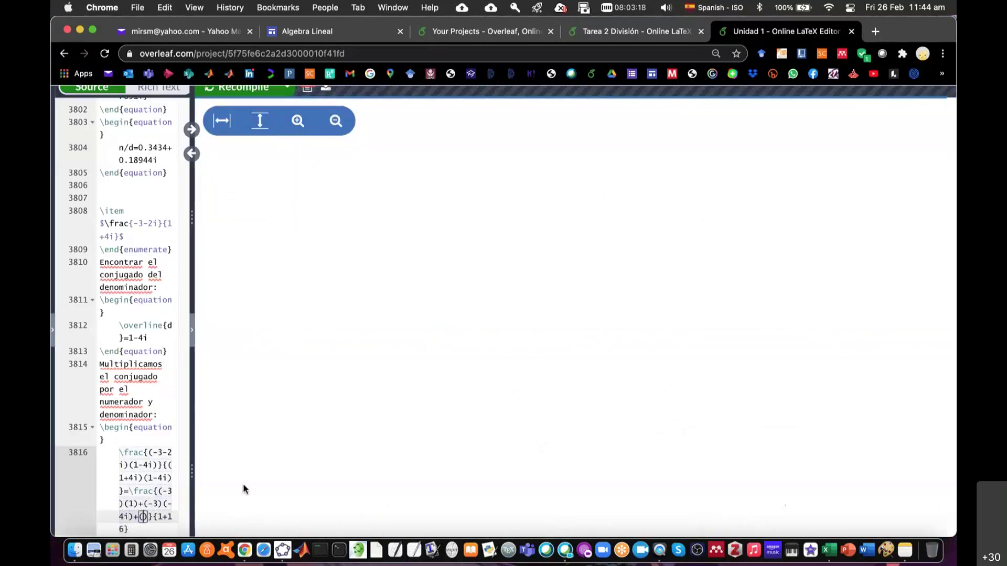
{"action": "type", "text": "-2i"}
{"action": "type", "text": ")(1"}
{"action": "type", "text": ")+("}
{"action": "type", "text": "-2i"}
{"action": "type", "text": ")(-"}
{"action": "type", "text": "4i"}
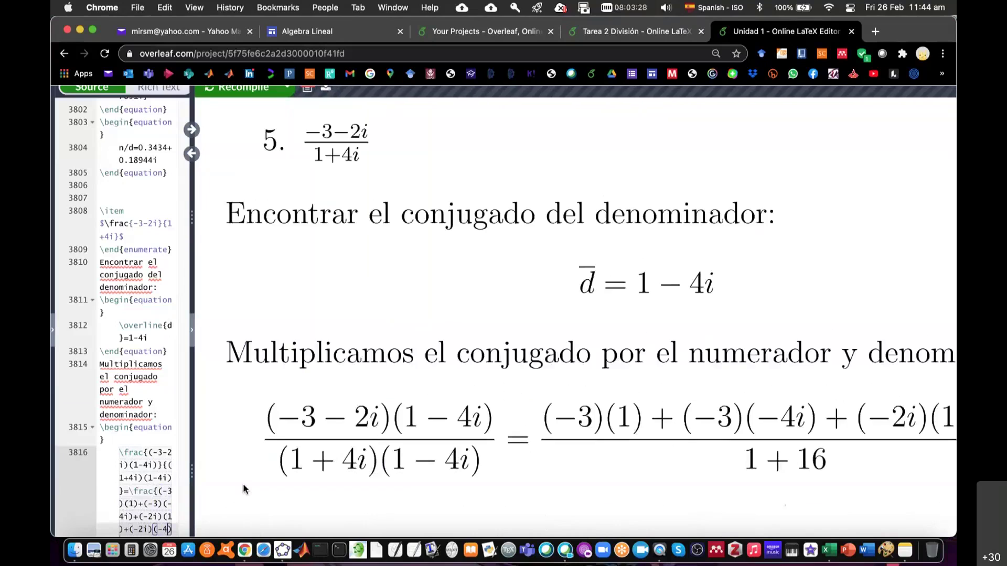
Scroll the PDF preview sideways to check the full expanded equation (571).
{"action": "scroll", "coordinate": [315, 490], "scroll_direction": "right", "scroll_amount": 2}
{"action": "scroll", "coordinate": [365, 493], "scroll_direction": "right", "scroll_amount": 1}
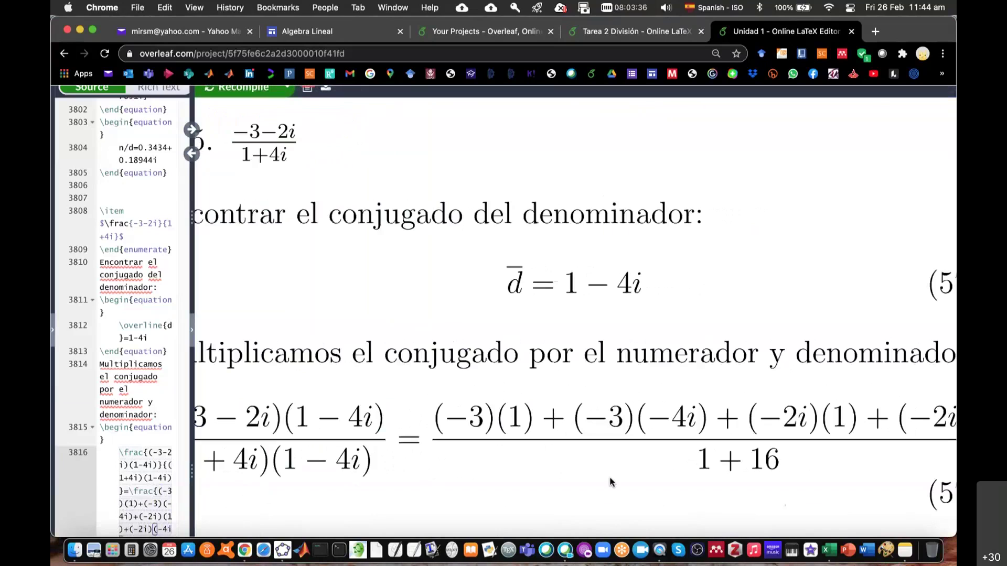
{"action": "scroll", "coordinate": [610, 481], "scroll_direction": "left", "scroll_amount": 2}
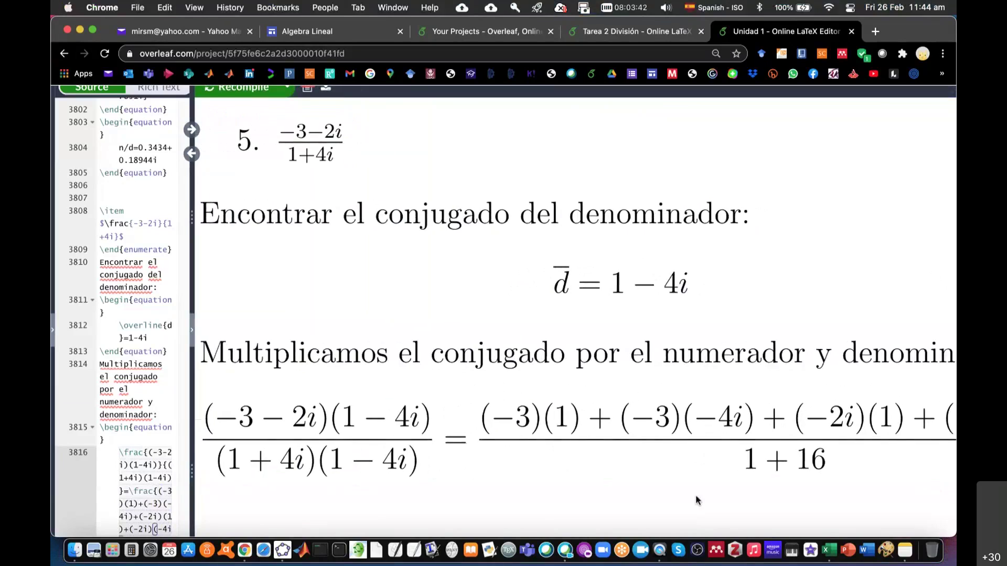
{"action": "scroll", "coordinate": [697, 498], "scroll_direction": "right", "scroll_amount": 1}
{"action": "scroll", "coordinate": [697, 500], "scroll_direction": "right", "scroll_amount": 2}
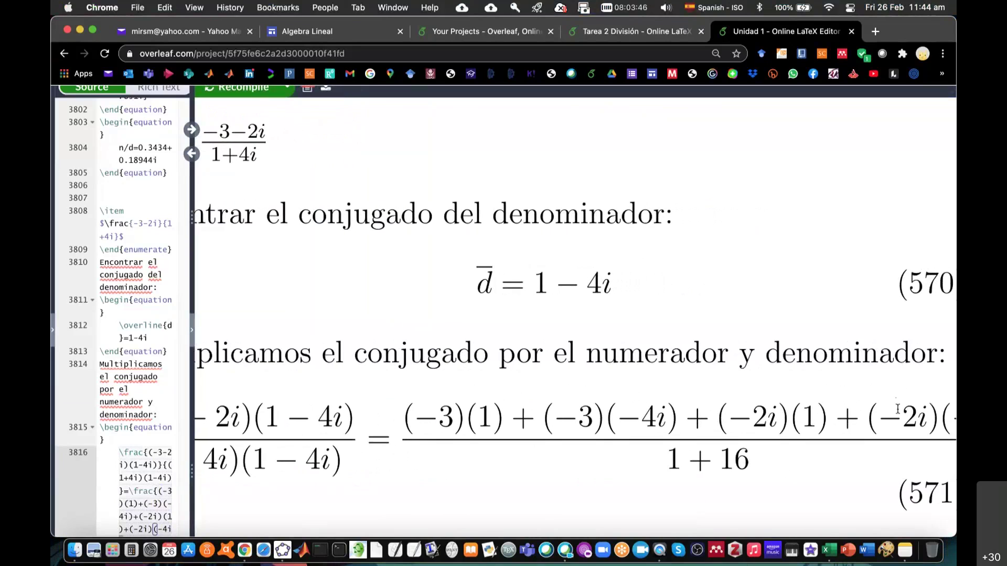
{"action": "scroll", "coordinate": [895, 417], "scroll_direction": "right", "scroll_amount": 2}
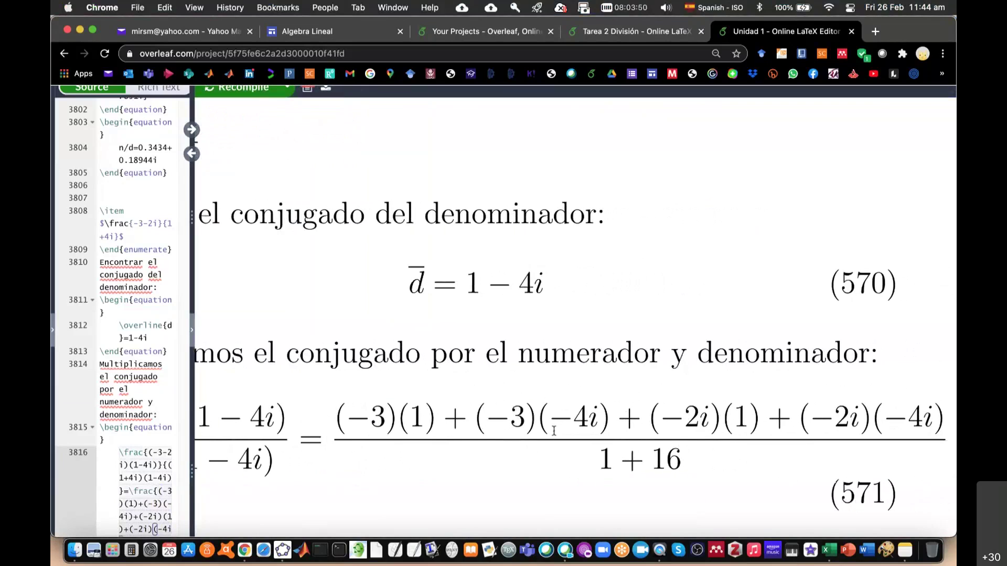
{"action": "scroll", "coordinate": [434, 435], "scroll_direction": "left", "scroll_amount": 3}
{"action": "scroll", "coordinate": [445, 443], "scroll_direction": "down", "scroll_amount": 5}
{"action": "scroll", "coordinate": [445, 445], "scroll_direction": "down", "scroll_amount": 3}
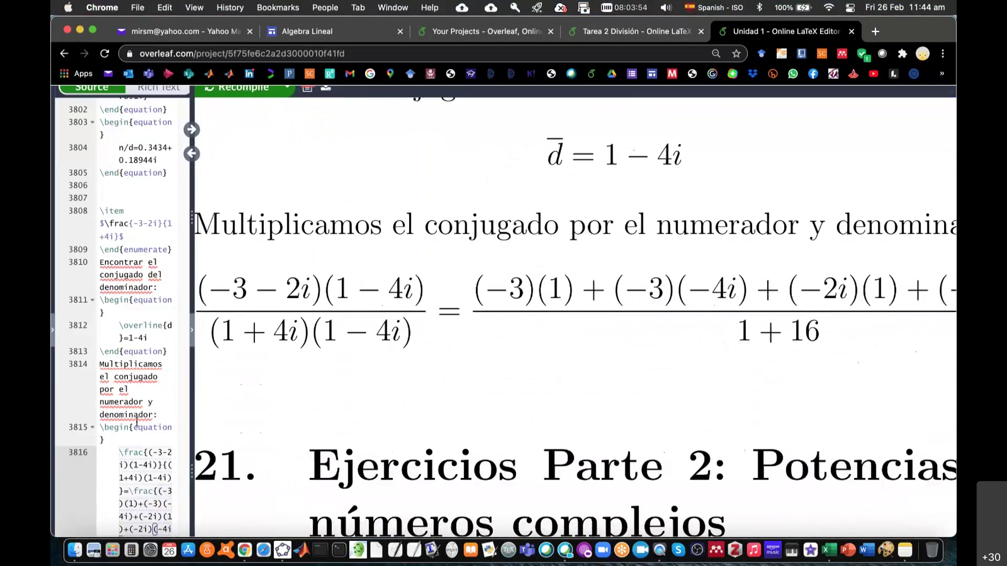
{"action": "scroll", "coordinate": [146, 414], "scroll_direction": "down", "scroll_amount": 5}
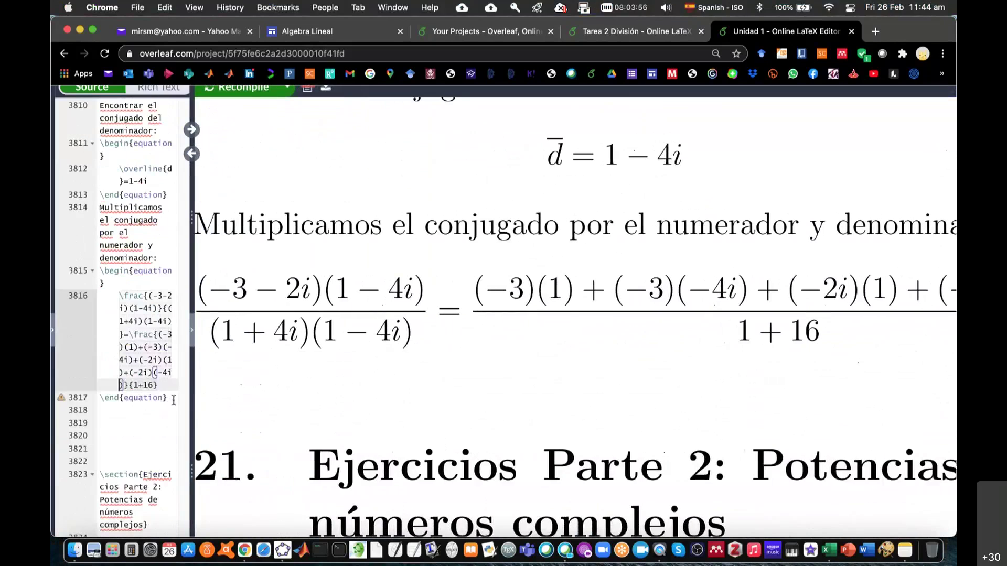
Duplicate the equation block and delete the copy's left-hand fraction.
{"action": "left_click", "coordinate": [166, 412]}
{"action": "left_click_drag", "start_coordinate": [170, 395], "coordinate": [82, 274]}
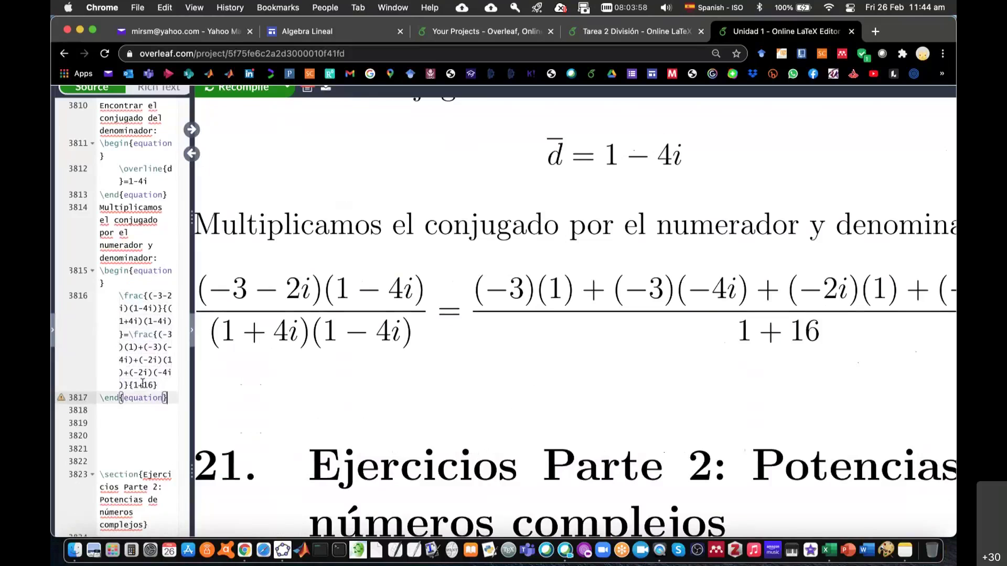
{"action": "key", "text": "super+c"}
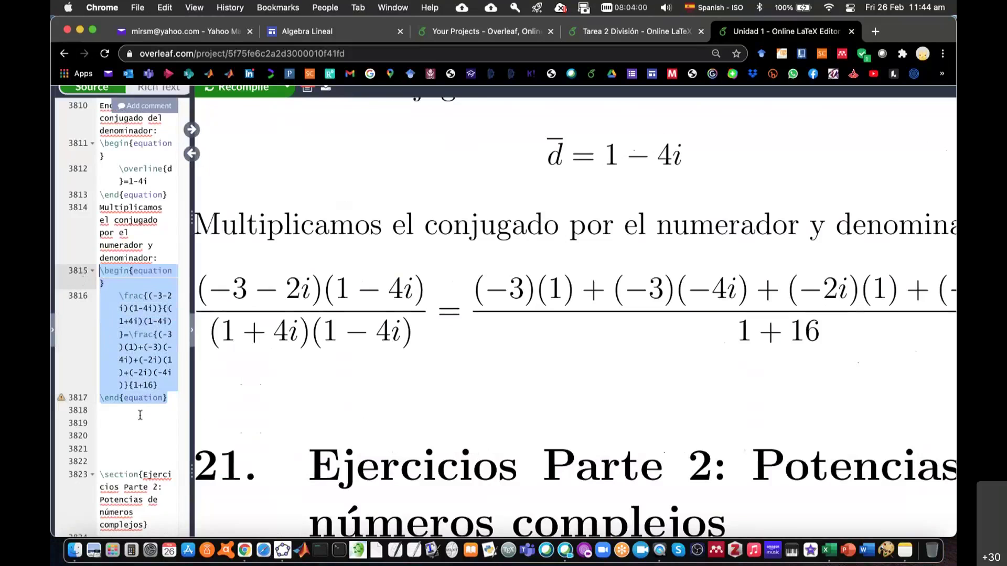
{"action": "left_click", "coordinate": [138, 414]}
{"action": "key", "text": "super+v"}
{"action": "scroll", "coordinate": [152, 448], "scroll_direction": "down", "scroll_amount": 3}
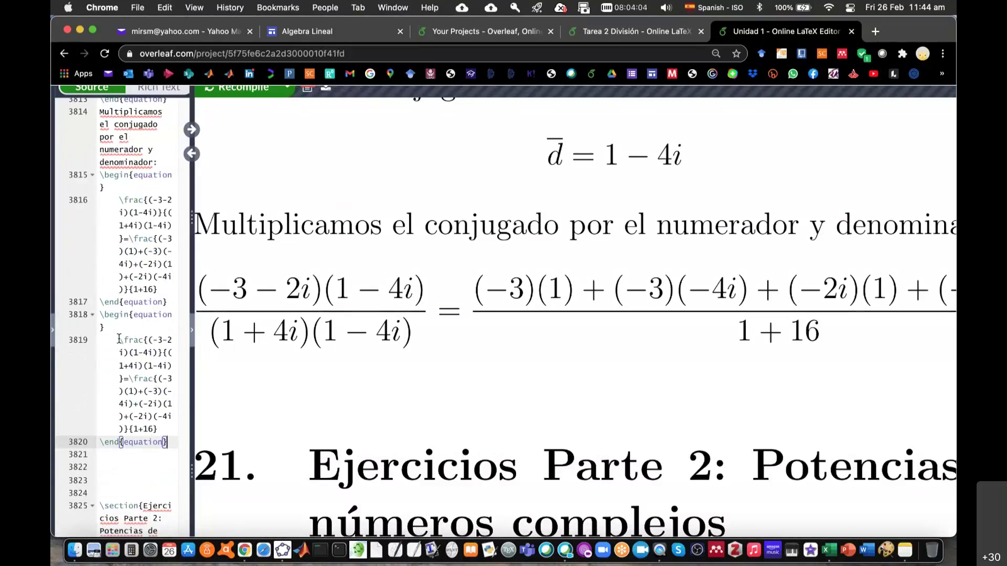
{"action": "left_click_drag", "start_coordinate": [119, 338], "coordinate": [132, 378]}
{"action": "key", "text": "BackSpace"}
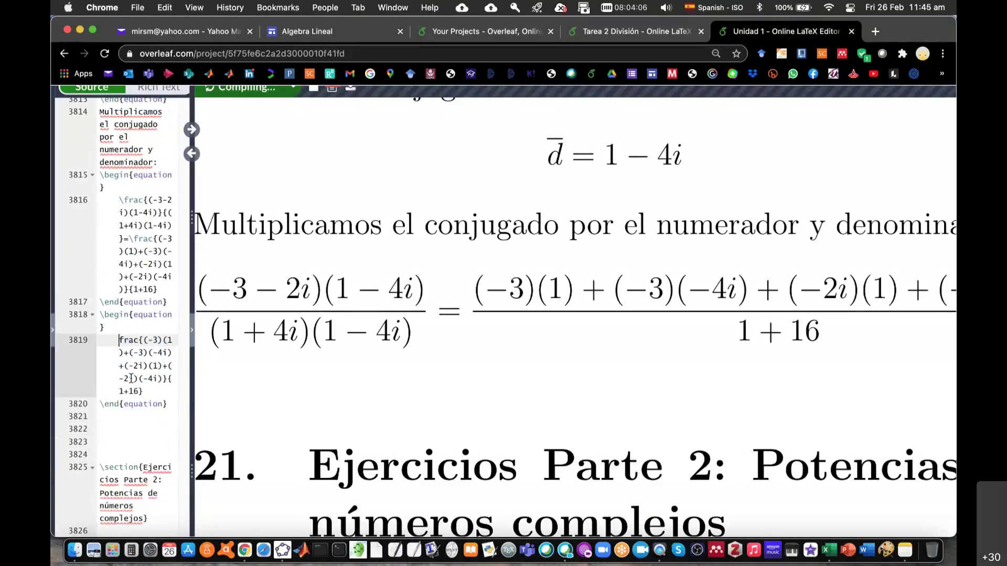
Change the copy's denominator to 17, replace (-3)(1) with -3, and recompile.
{"action": "left_click", "coordinate": [140, 389]}
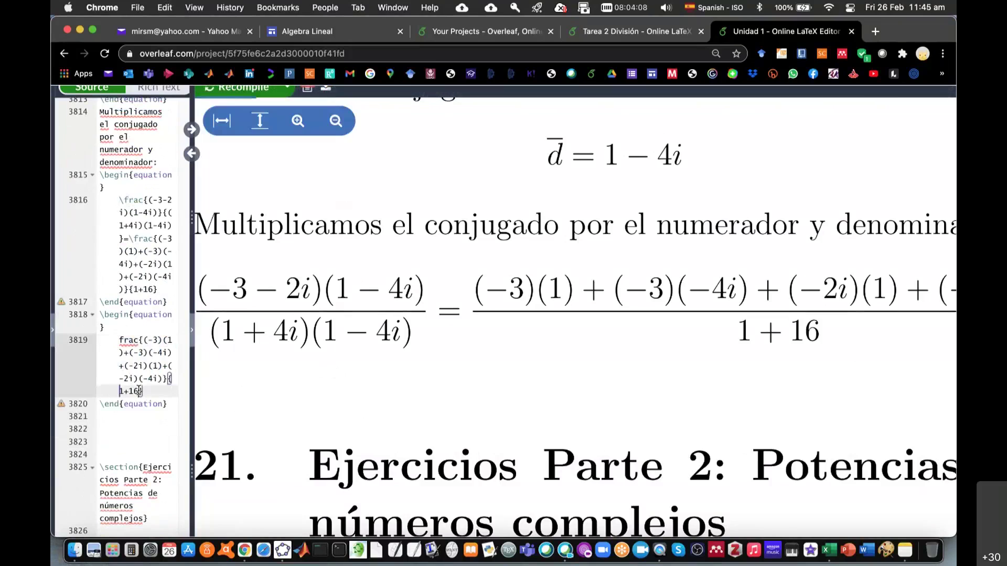
{"action": "key", "text": "BackSpace"}
{"action": "key", "text": "BackSpace"}
{"action": "key", "text": "BackSpace"}
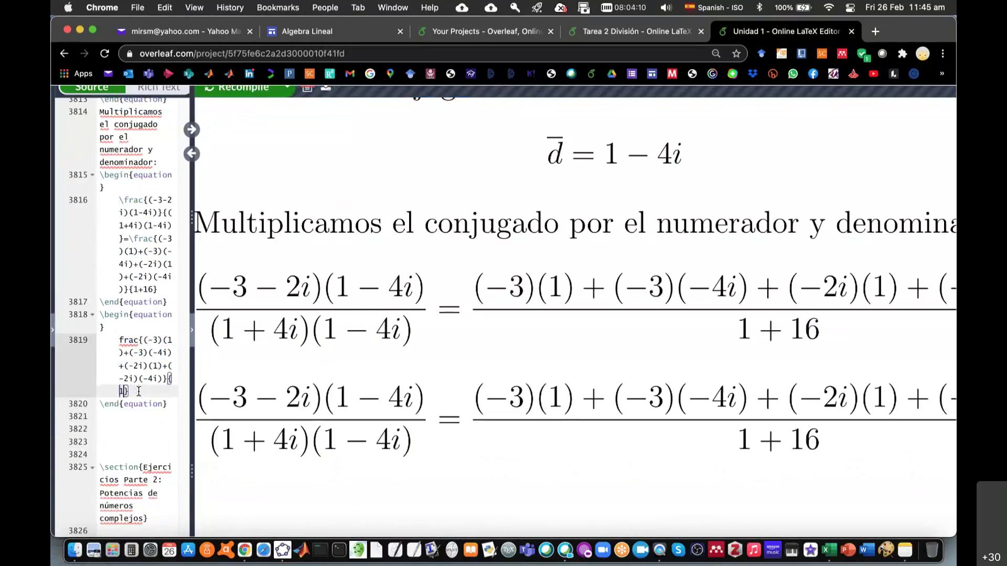
{"action": "type", "text": "7"}
{"action": "left_click", "coordinate": [142, 341]}
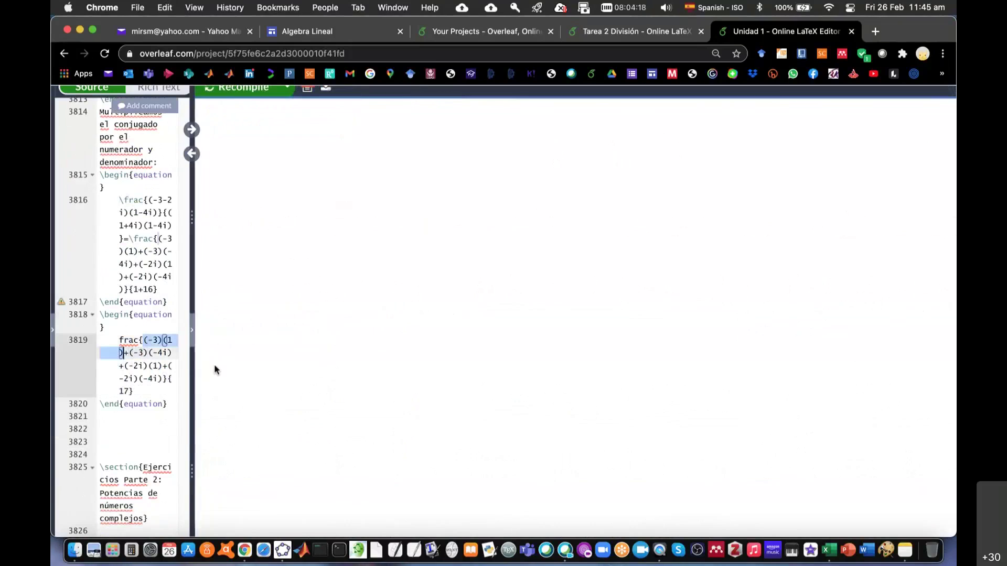
{"action": "key", "text": "Delete"}
{"action": "key", "text": "Delete"}
{"action": "key", "text": "Delete"}
{"action": "type", "text": "-3"}
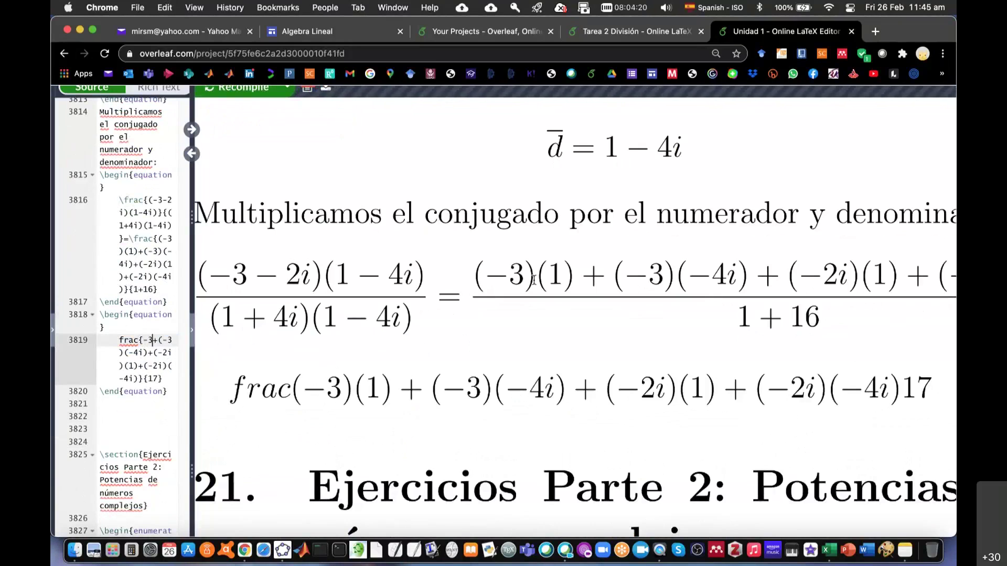
{"action": "key", "text": "super+s"}
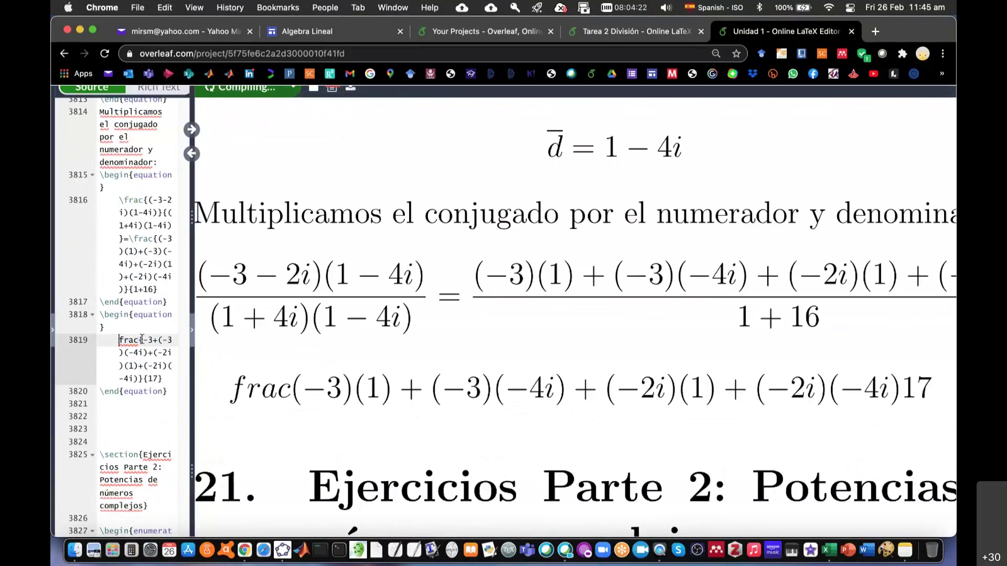
{"action": "type", "text": "\\"}
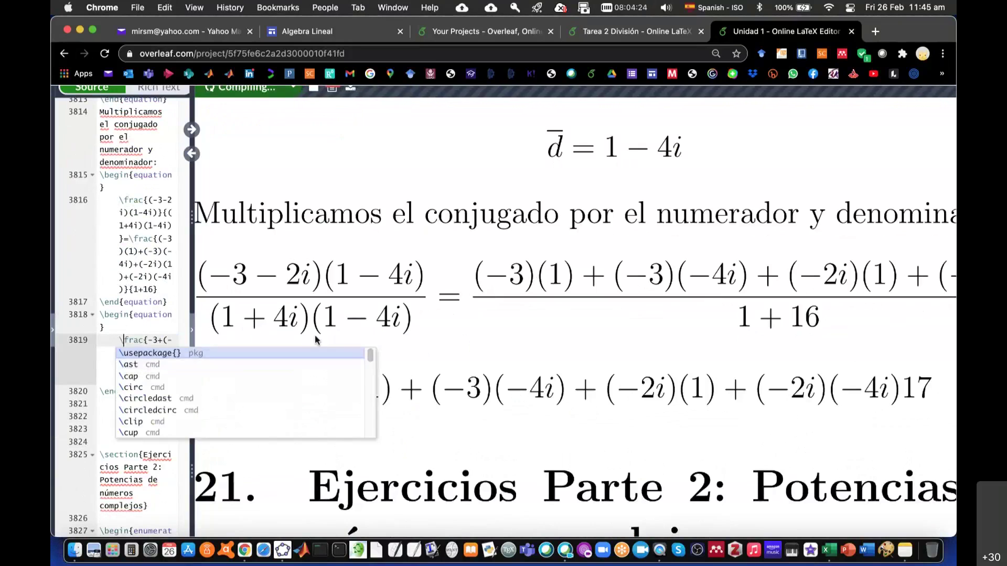
{"action": "key", "text": "Escape"}
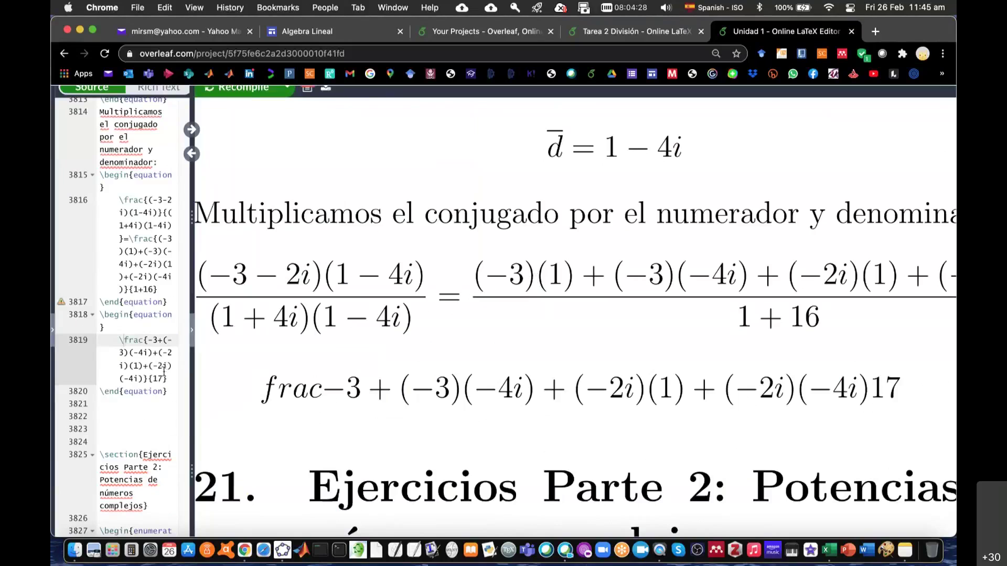
{"action": "left_click", "coordinate": [173, 395]}
{"action": "key", "text": "Return"}
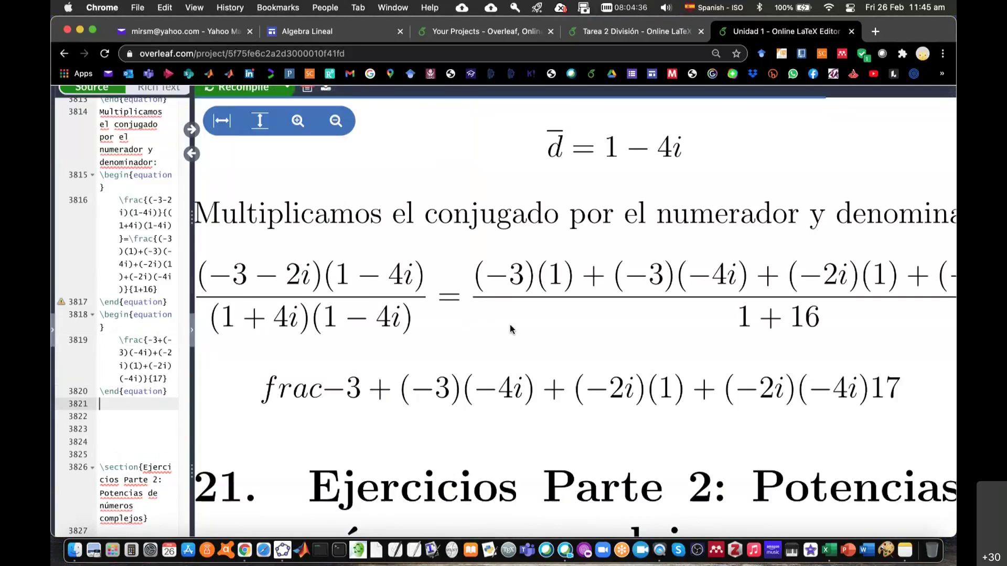
{"action": "scroll", "coordinate": [525, 326], "scroll_direction": "right", "scroll_amount": 2}
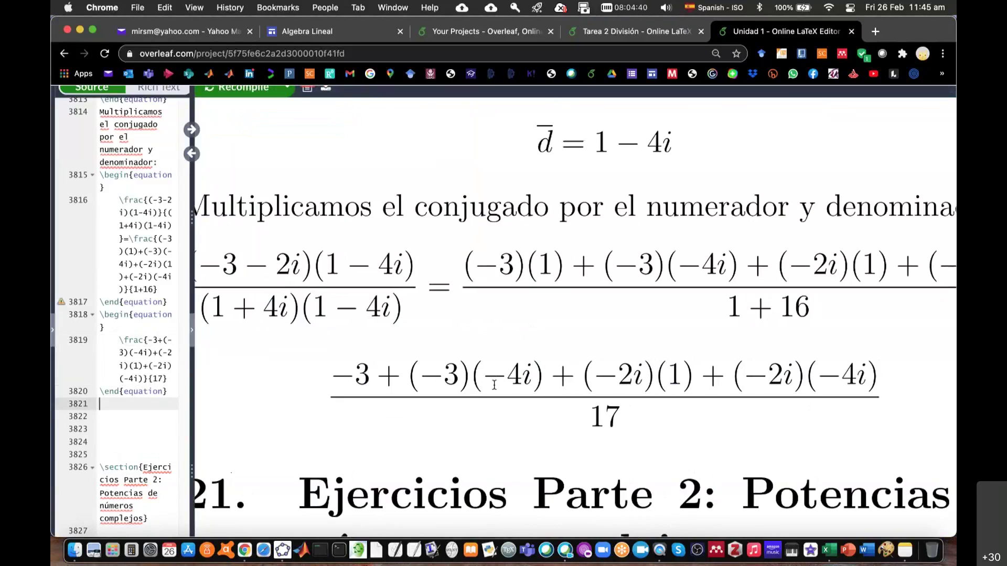
Replace the (-3)(-4i) and (-2i)(1) terms with -12i and -2i.
{"action": "left_click", "coordinate": [162, 339]}
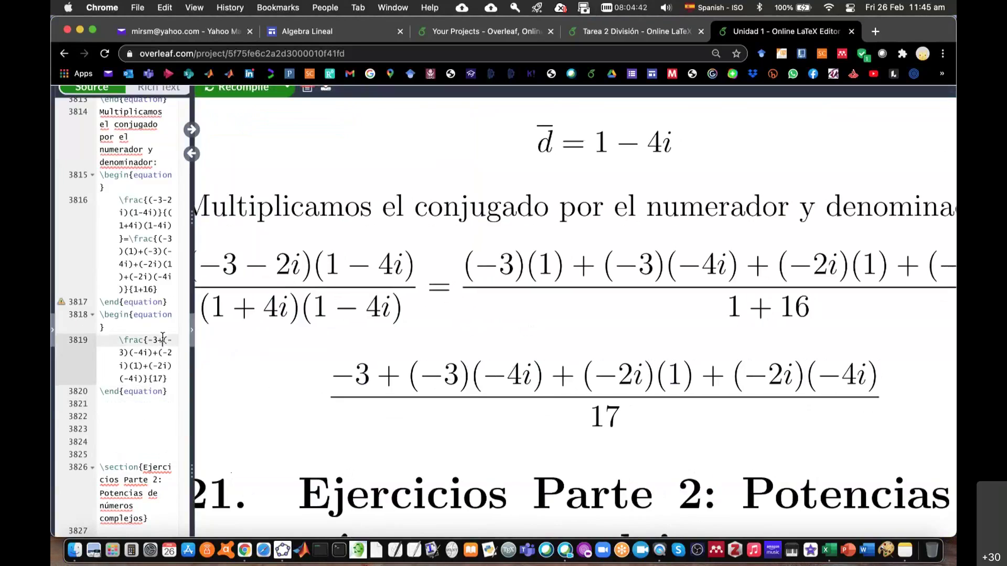
{"action": "key", "text": "shift+Right"}
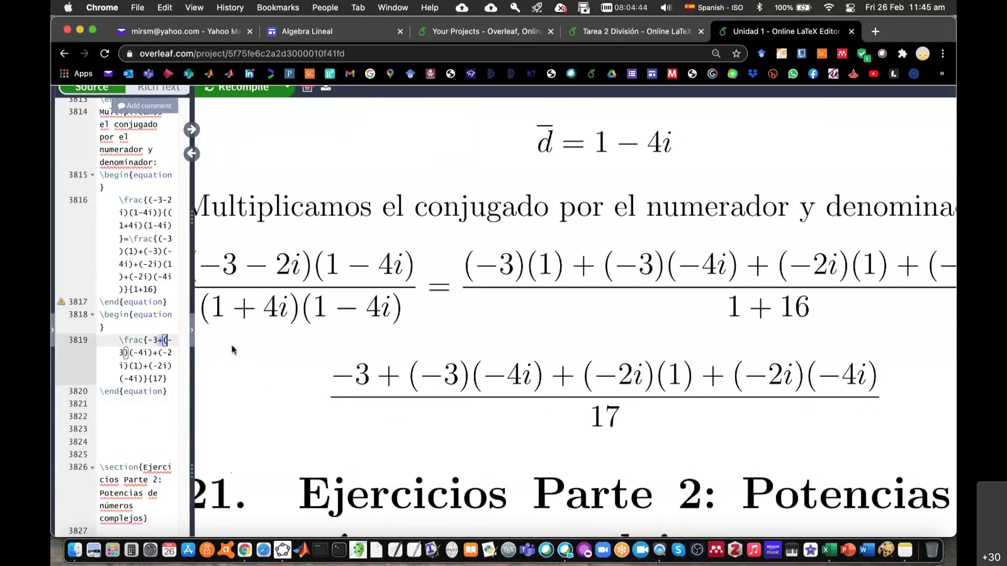
{"action": "key", "text": "shift+Right"}
{"action": "key", "text": "shift+Right"}
{"action": "key", "text": "shift+Right"}
{"action": "key", "text": "shift+Right"}
{"action": "key", "text": "shift+Right"}
{"action": "key", "text": "shift+Right"}
{"action": "key", "text": "shift+Right"}
{"action": "key", "text": "shift+Right"}
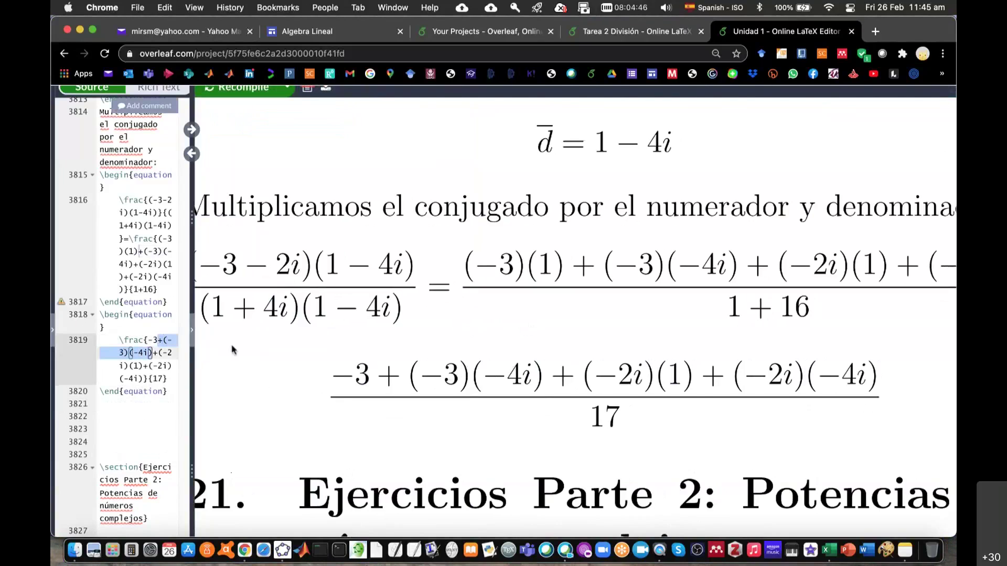
{"action": "type", "text": "-12i"}
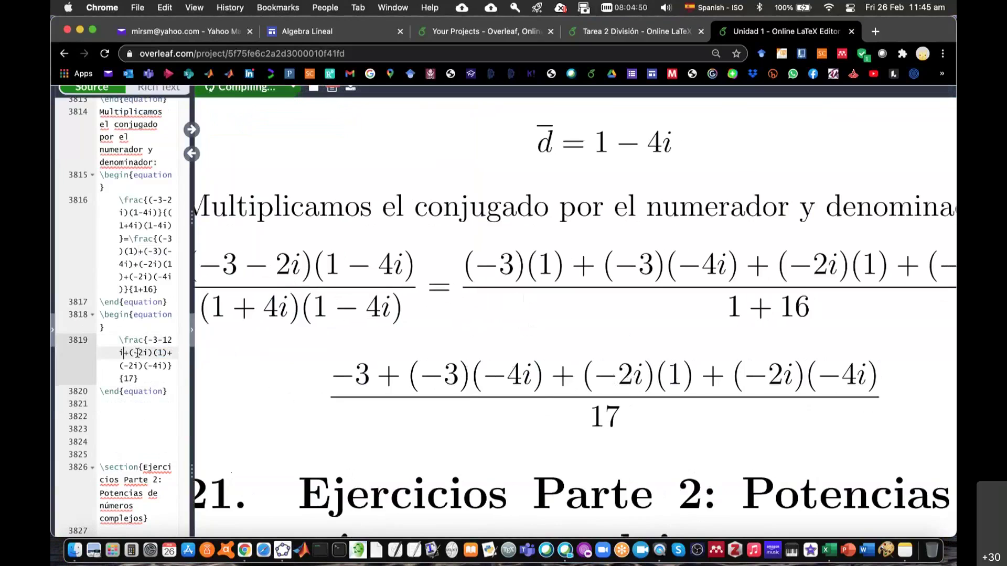
{"action": "key", "text": "shift+Right"}
{"action": "key", "text": "shift+Right"}
{"action": "key", "text": "shift+Right"}
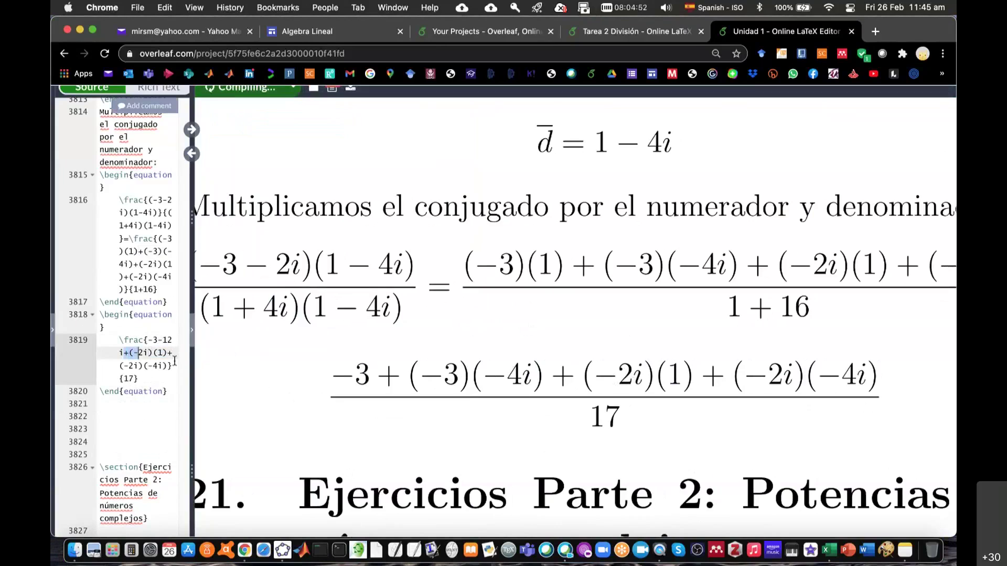
{"action": "key", "text": "shift+Right"}
{"action": "key", "text": "shift+Right"}
{"action": "key", "text": "shift+Right"}
{"action": "key", "text": "shift+Right"}
{"action": "key", "text": "shift+Right"}
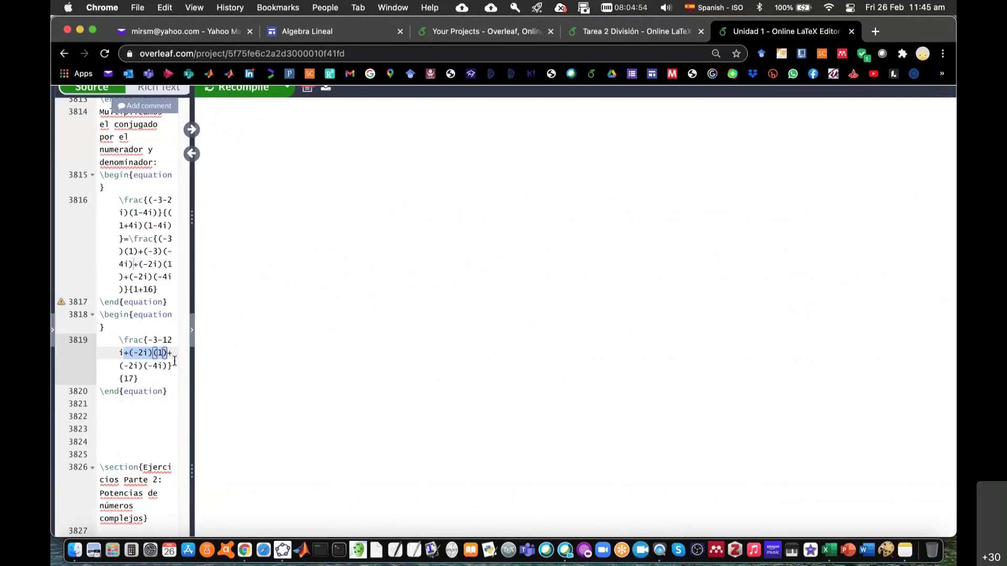
{"action": "type", "text": "2i"}
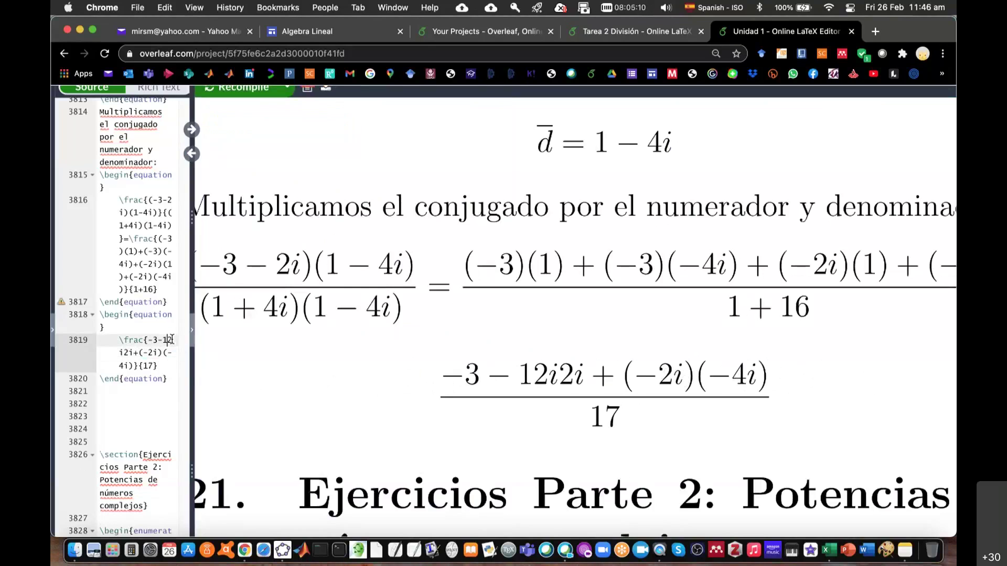
{"action": "key", "text": "BackSpace"}
{"action": "type", "text": "-i"}
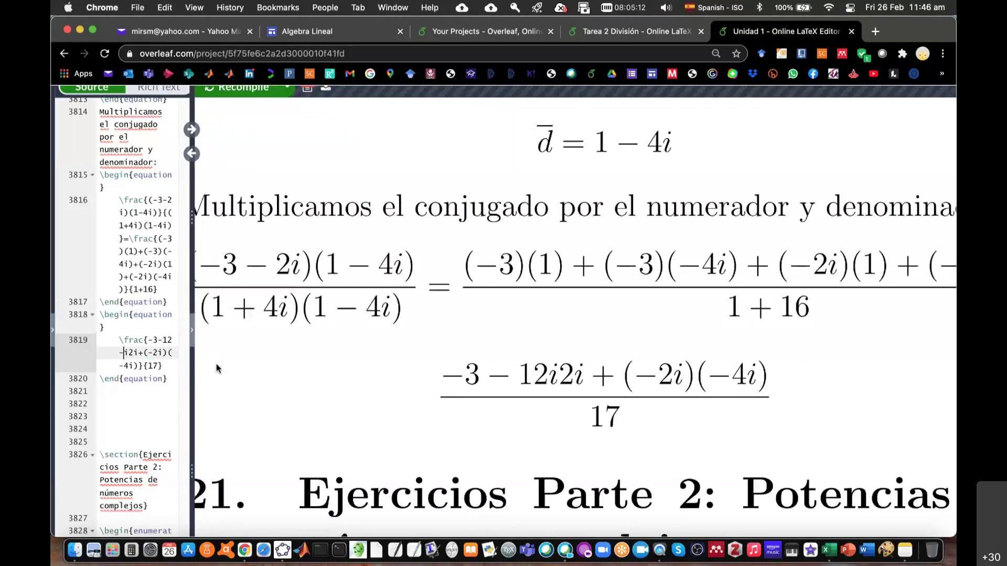
{"action": "key", "text": "BackSpace"}
{"action": "key", "text": "BackSpace"}
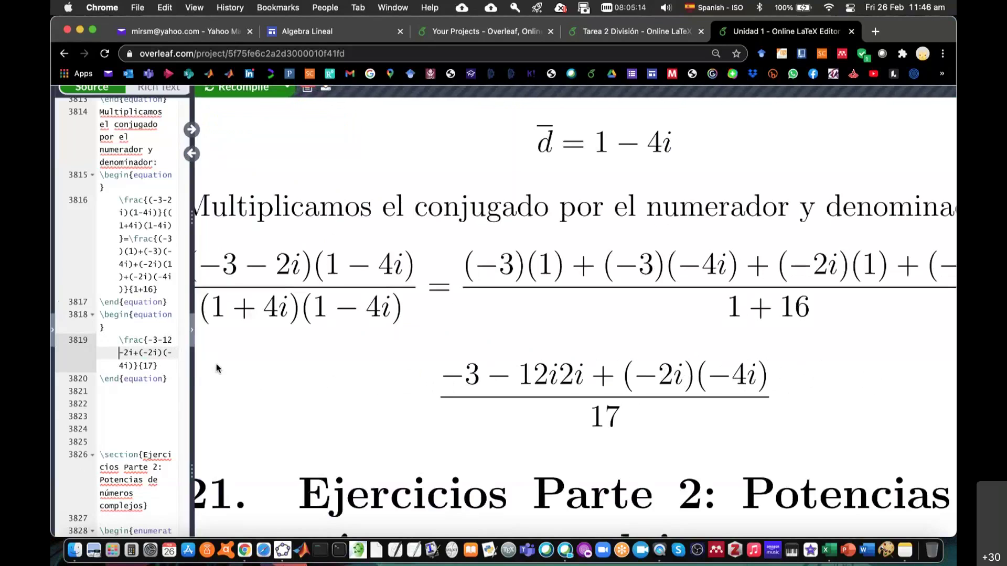
{"action": "type", "text": "i-"}
Replace the (-2i)(-4i) term with -8 and add a new line after the equation.
{"action": "key", "text": "Right"}
{"action": "key", "text": "Right"}
{"action": "key", "text": "Right"}
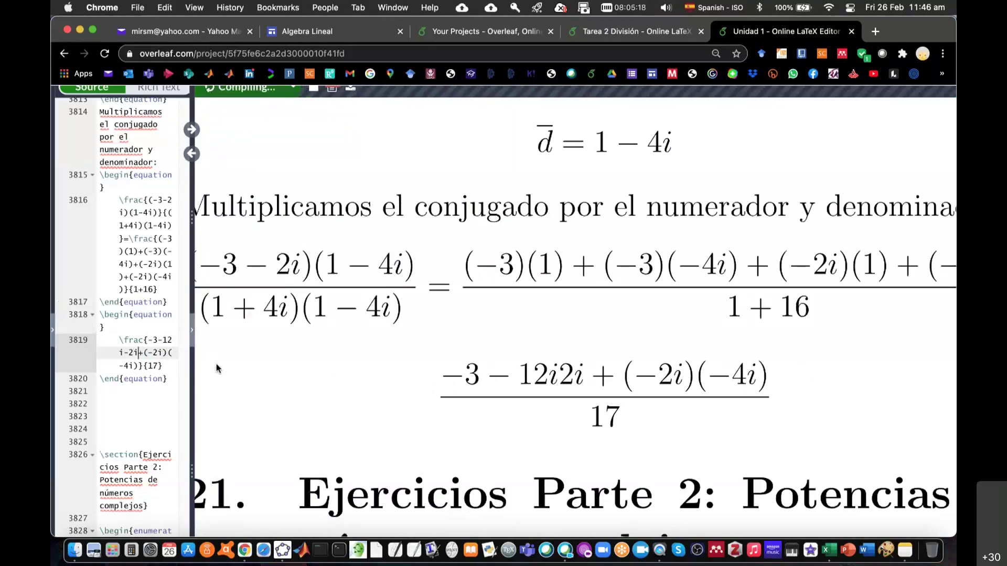
{"action": "key", "text": "shift+Right"}
{"action": "key", "text": "shift+Right"}
{"action": "key", "text": "shift+Right"}
{"action": "key", "text": "shift+Right"}
{"action": "key", "text": "shift+Right"}
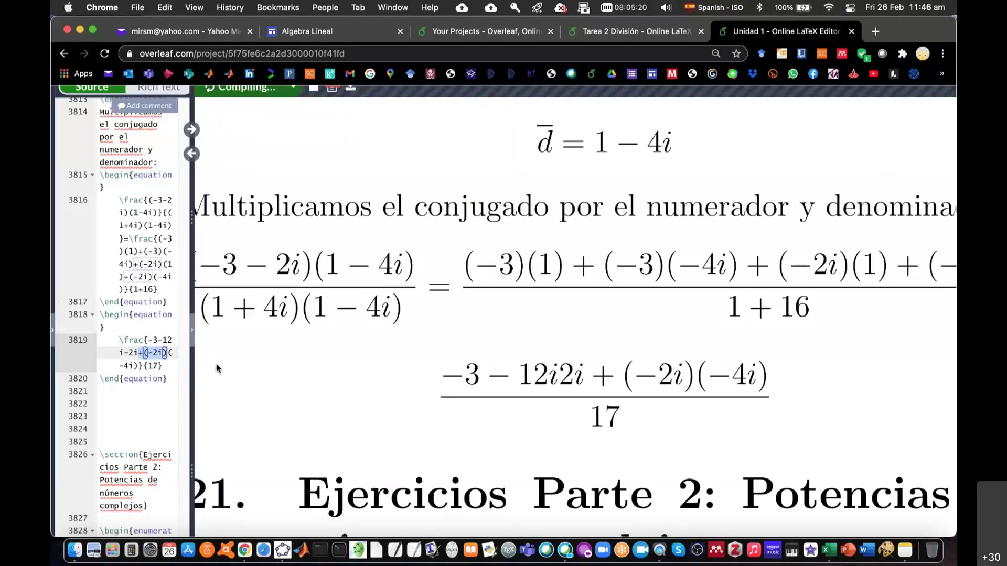
{"action": "key", "text": "shift+Right"}
{"action": "key", "text": "shift+Right"}
{"action": "key", "text": "shift+Right"}
{"action": "key", "text": "shift+Right"}
{"action": "key", "text": "shift+Right"}
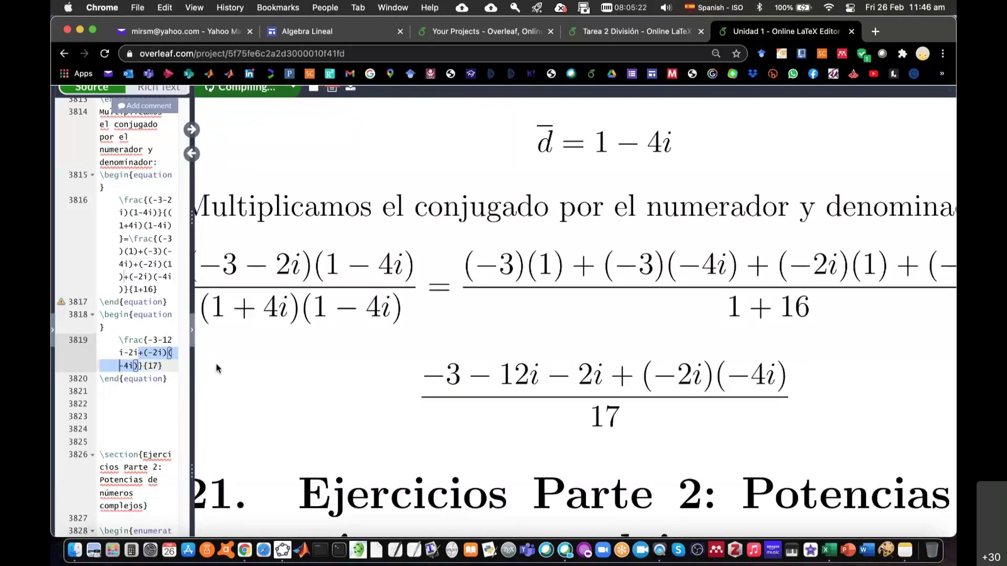
{"action": "type", "text": "-8"}
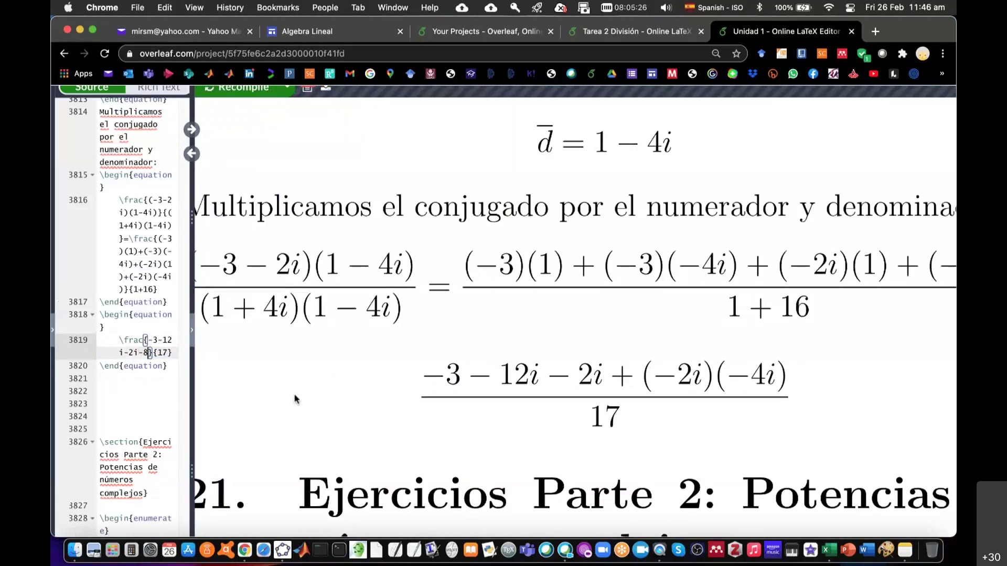
{"action": "left_click", "coordinate": [174, 365]}
{"action": "key", "text": "Return"}
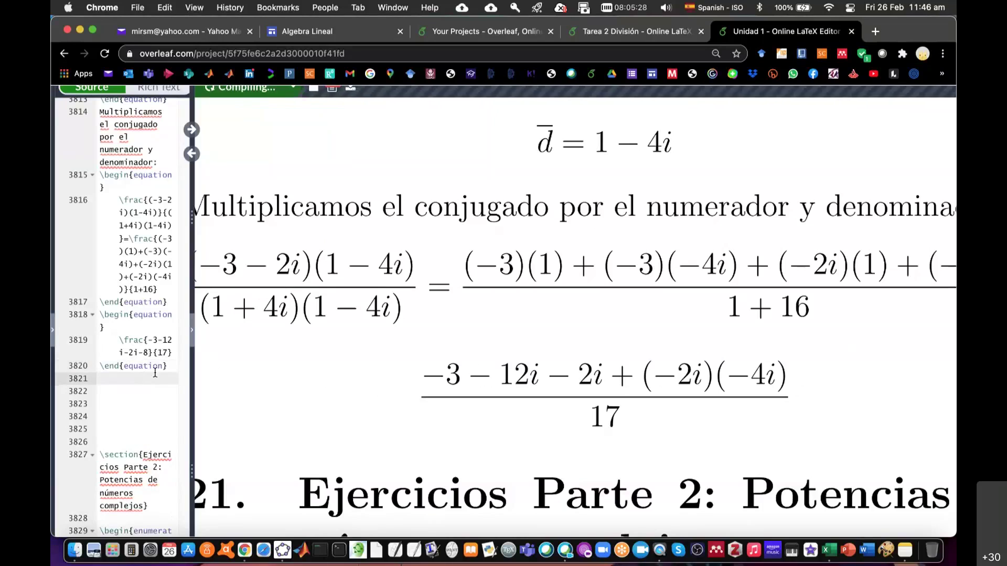
Duplicate the simplified equation block below itself and recompile.
{"action": "left_click_drag", "start_coordinate": [172, 365], "coordinate": [100, 315]}
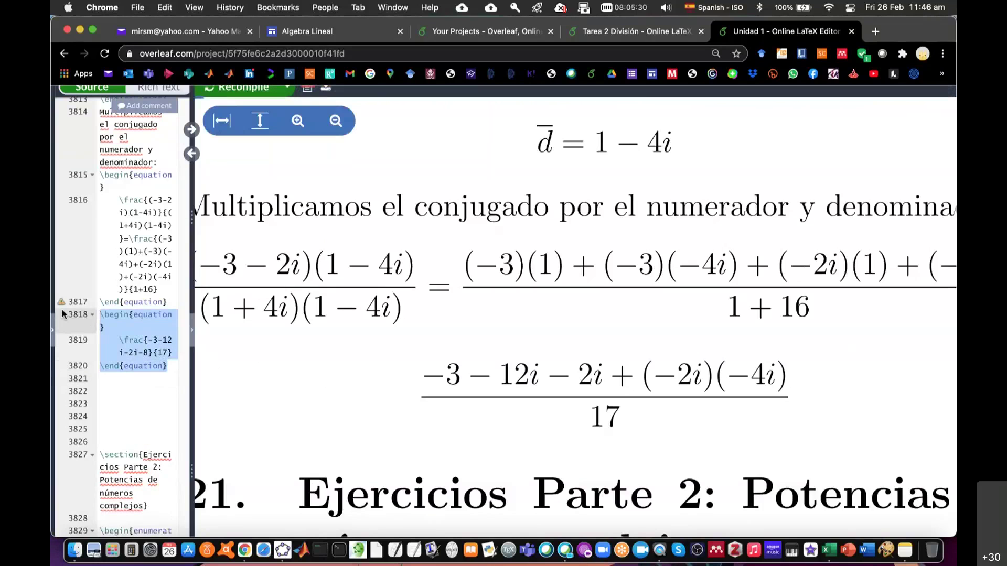
{"action": "key", "text": "super+c"}
{"action": "left_click", "coordinate": [124, 389]}
{"action": "key", "text": "super+v"}
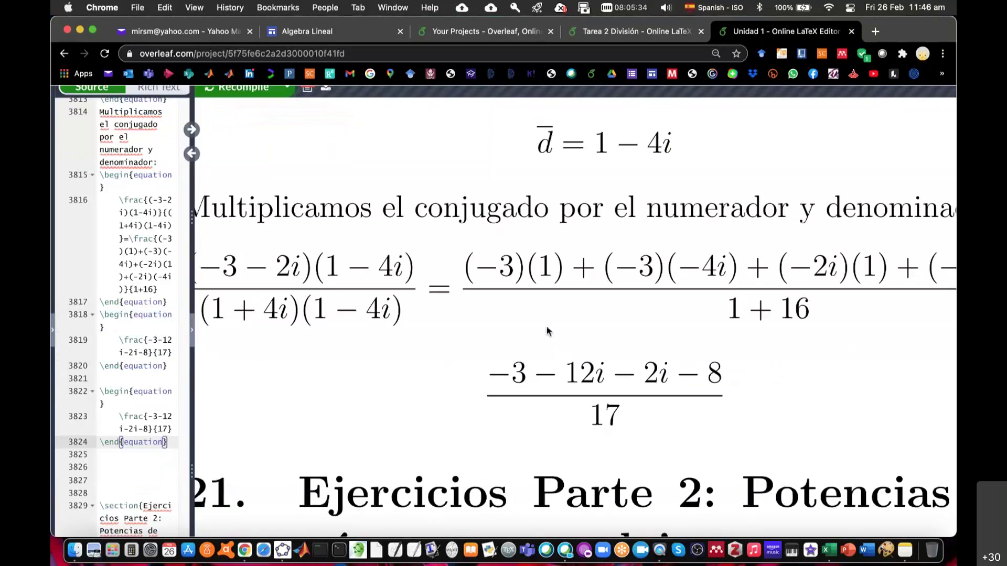
{"action": "key", "text": "super+s"}
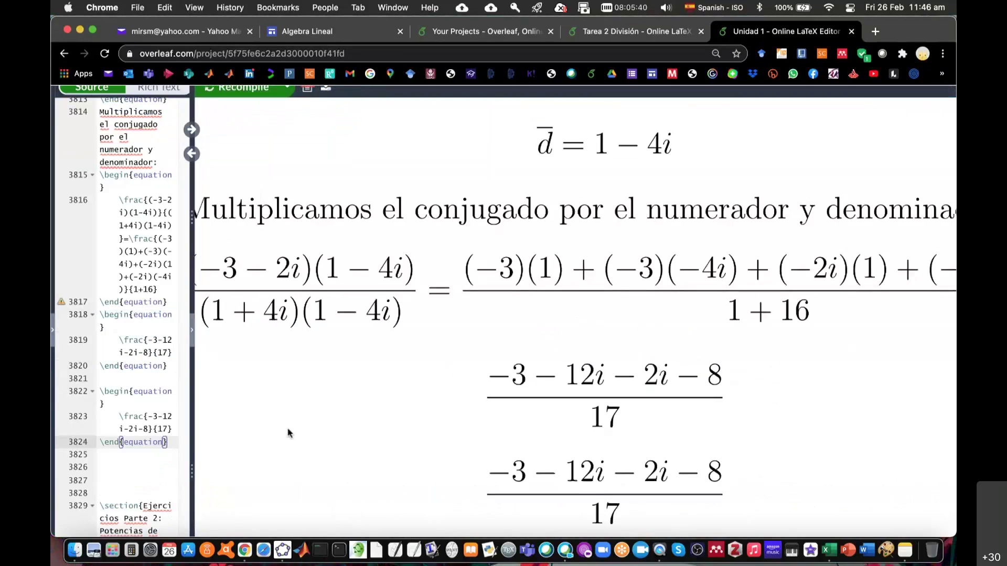
Rewrite the copy's numerator as (-3-8)+(-12-2)i over 17.
{"action": "left_click", "coordinate": [151, 416]}
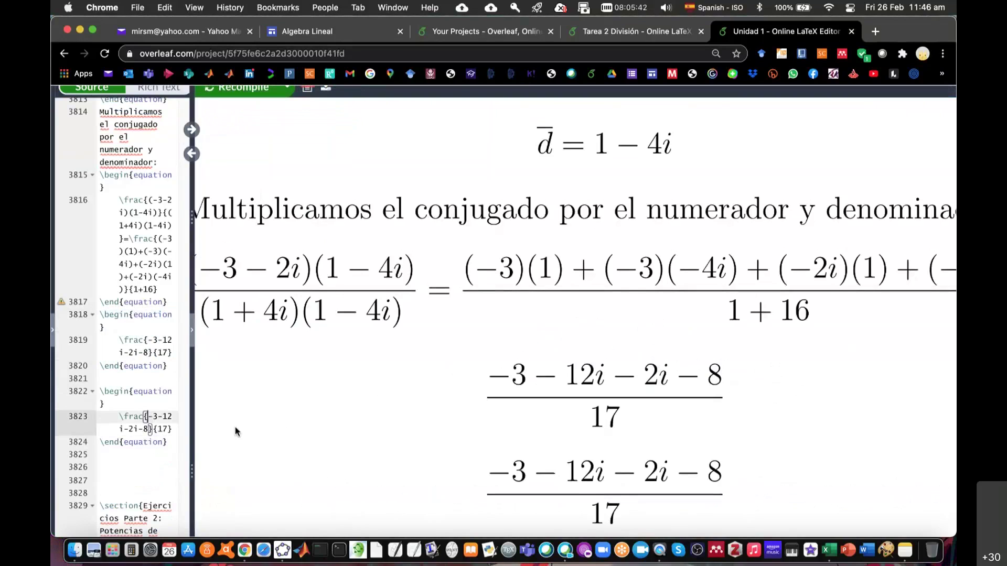
{"action": "type", "text": "(-3-"}
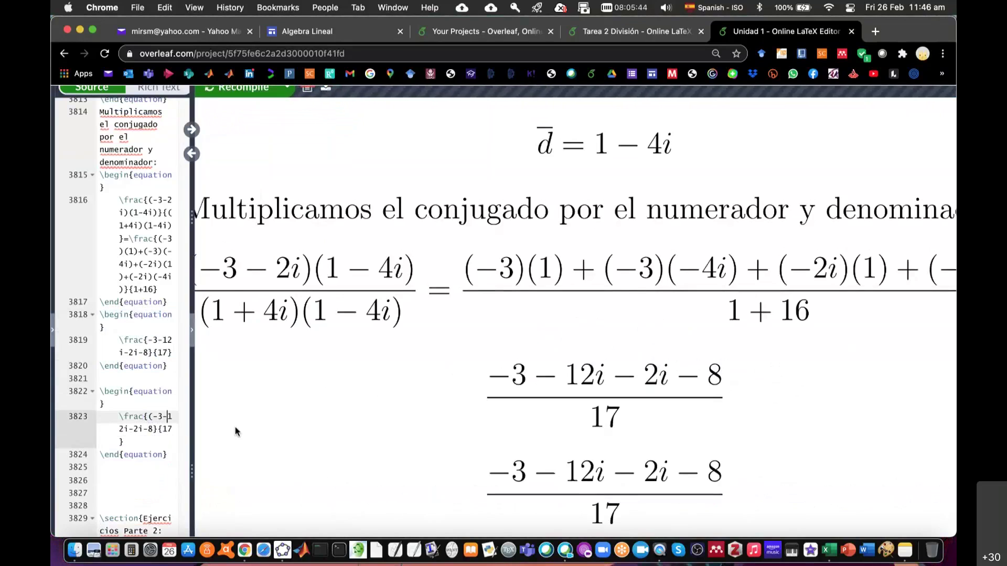
{"action": "type", "text": "8)"}
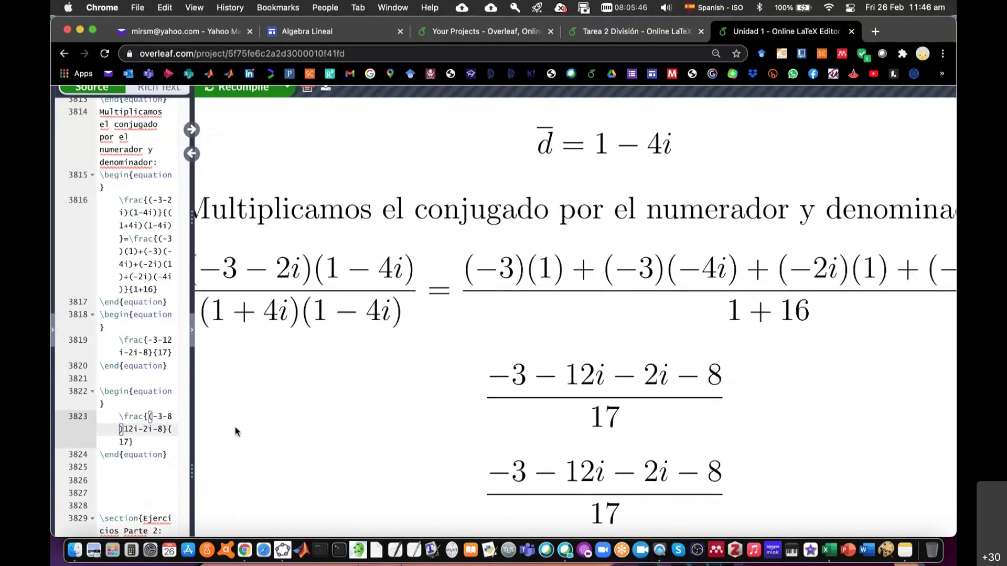
{"action": "type", "text": "+("}
{"action": "type", "text": "-12"}
{"action": "type", "text": "-2)"}
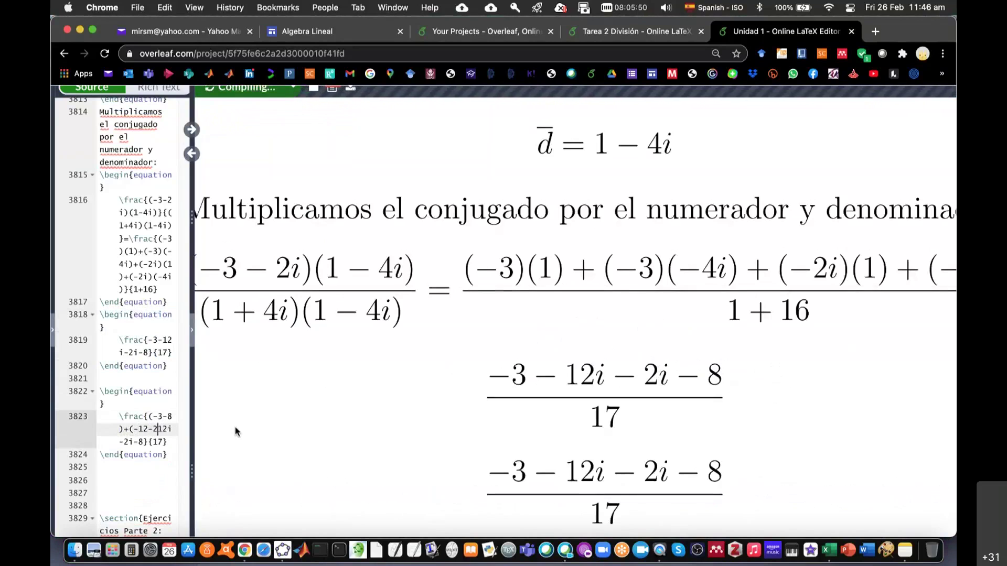
{"action": "key", "text": "shift+Right"}
{"action": "key", "text": "shift+Right"}
{"action": "key", "text": "shift+Right"}
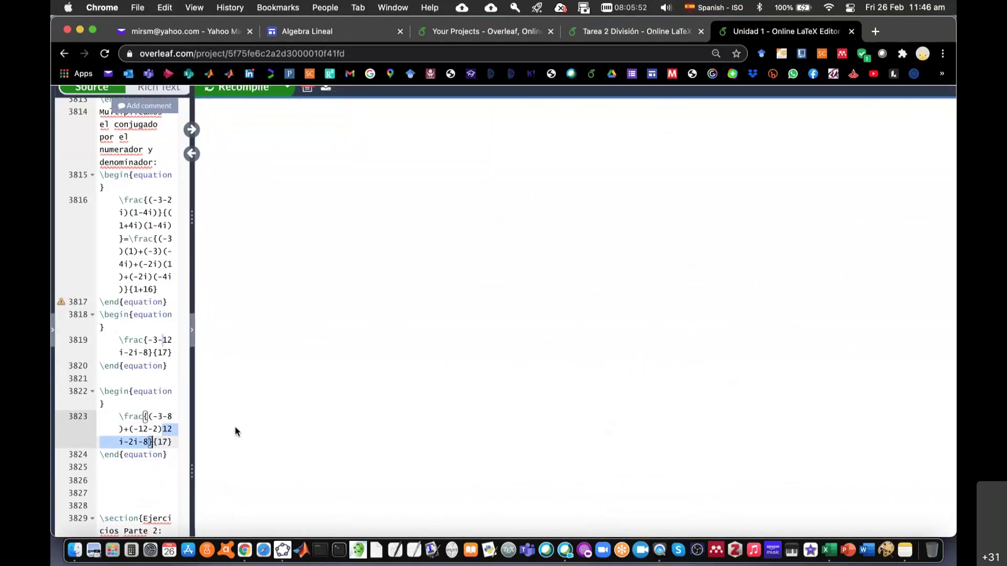
{"action": "type", "text": "i"}
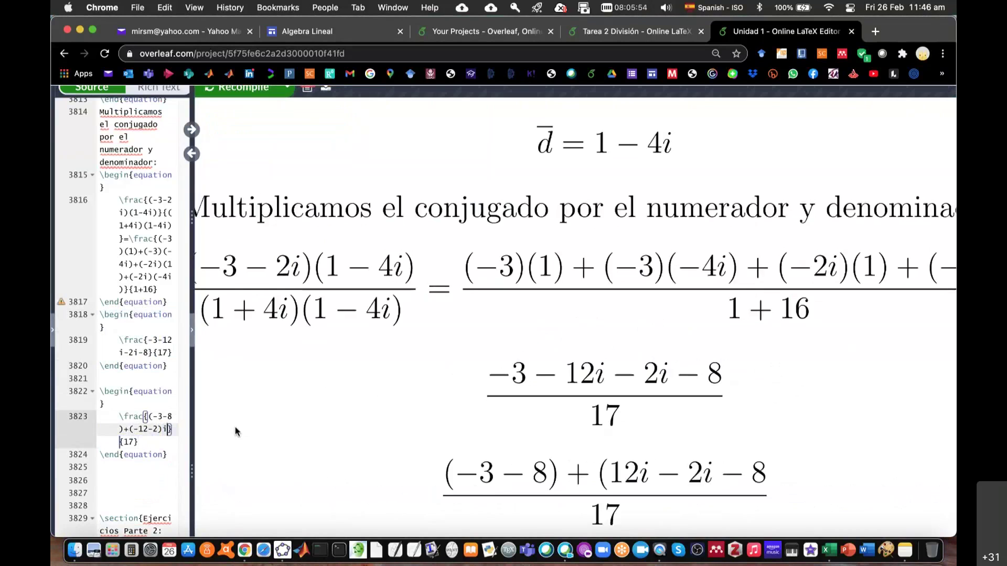
{"action": "scroll", "coordinate": [574, 428], "scroll_direction": "down", "scroll_amount": 1}
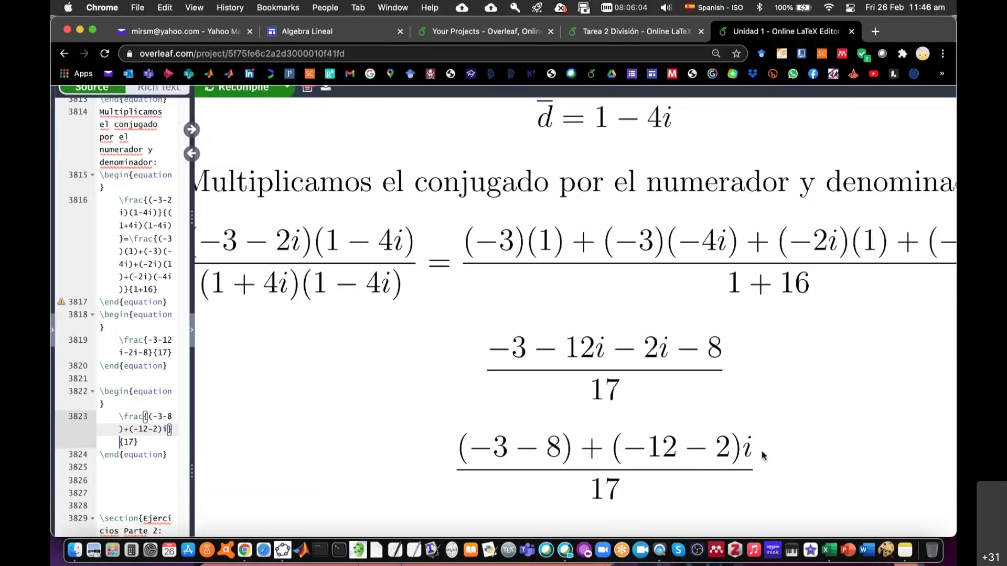
Append =-\frac{11}{17} after the regrouped fraction.
{"action": "left_click", "coordinate": [151, 441]}
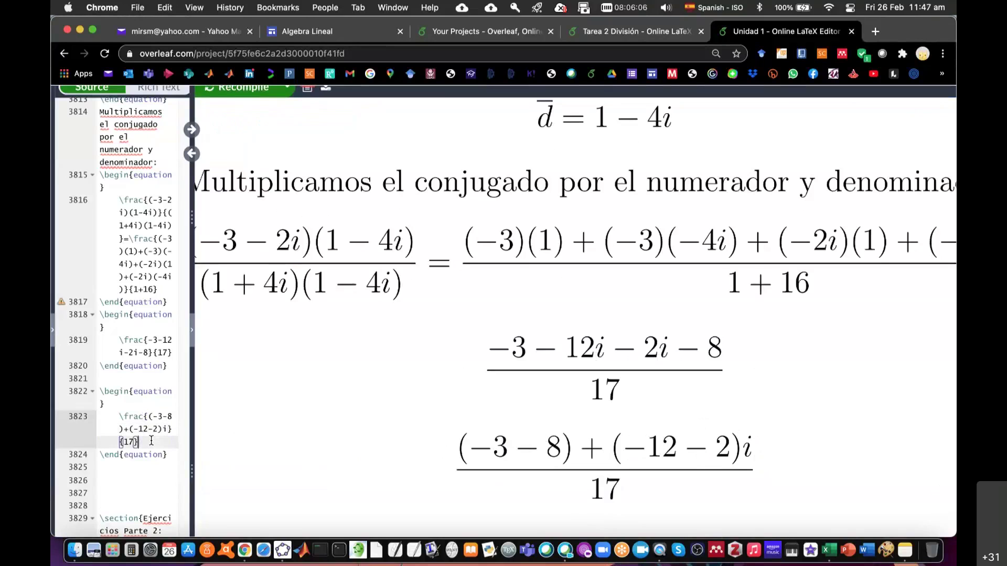
{"action": "type", "text": "="}
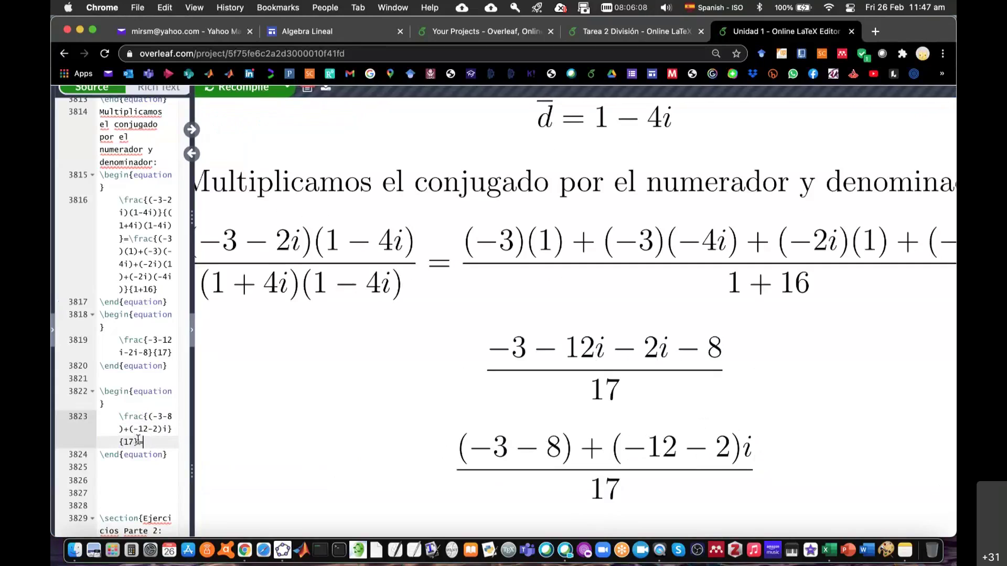
{"action": "key", "text": "super+s"}
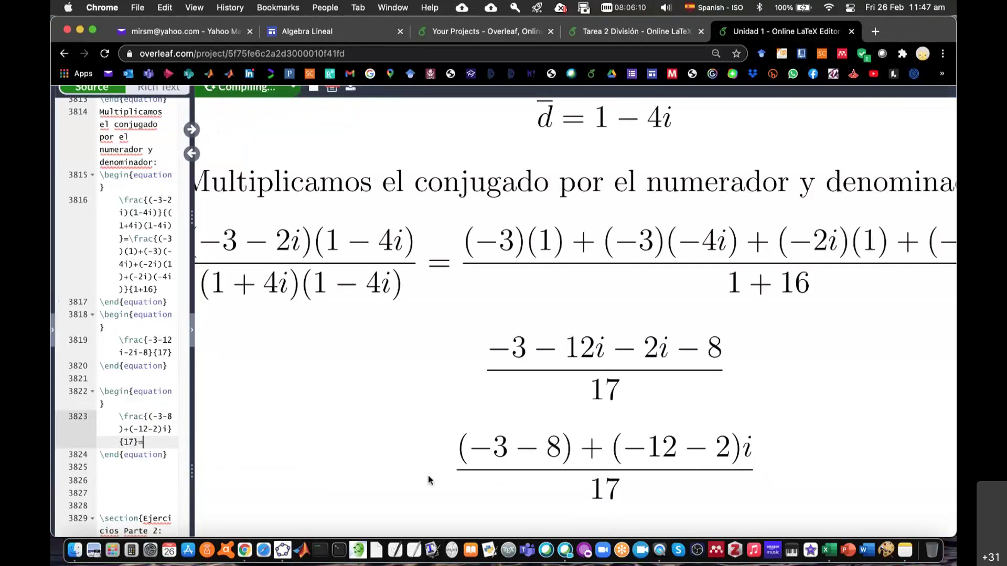
{"action": "type", "text": "\\frac"}
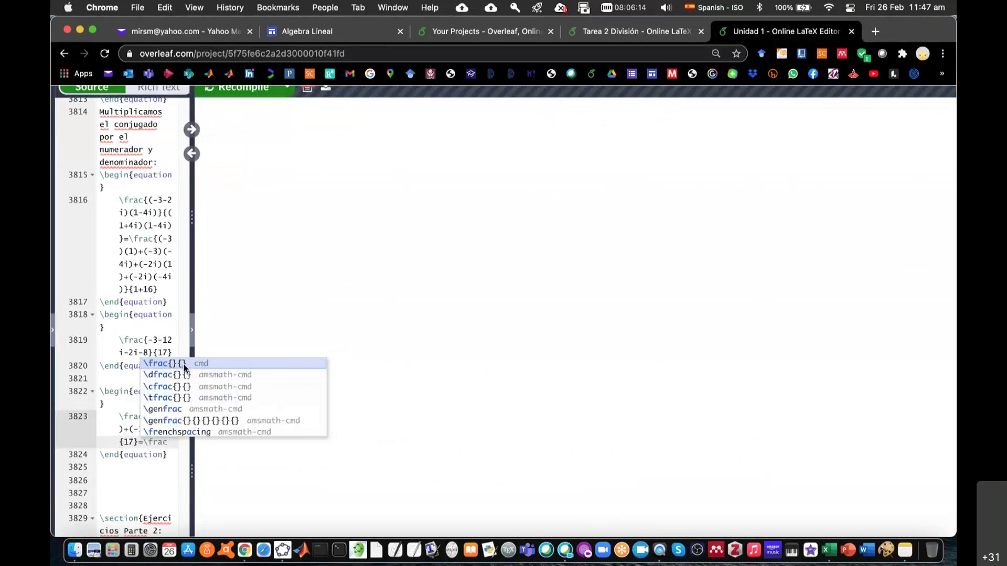
{"action": "key", "text": "Return"}
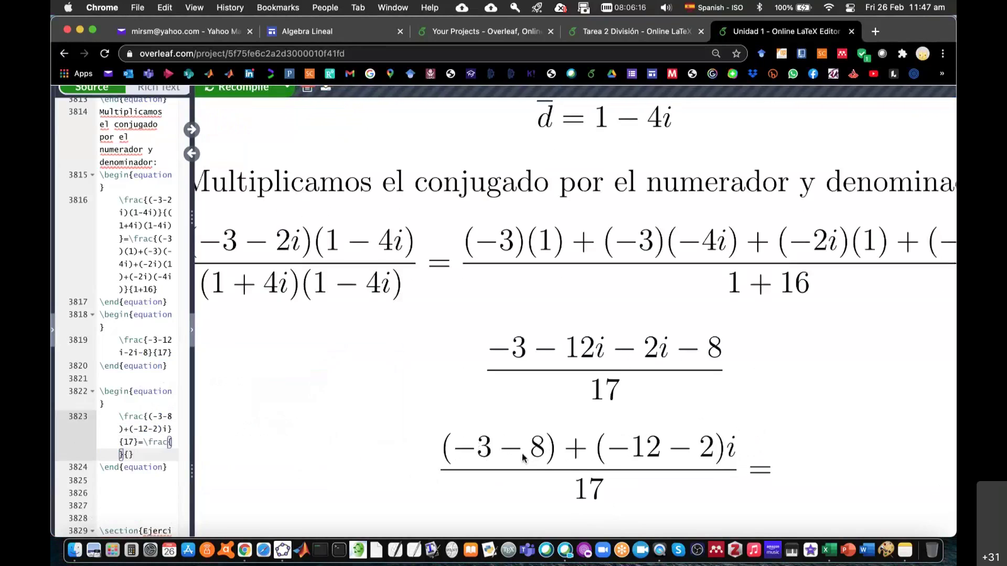
{"action": "key", "text": "super+s"}
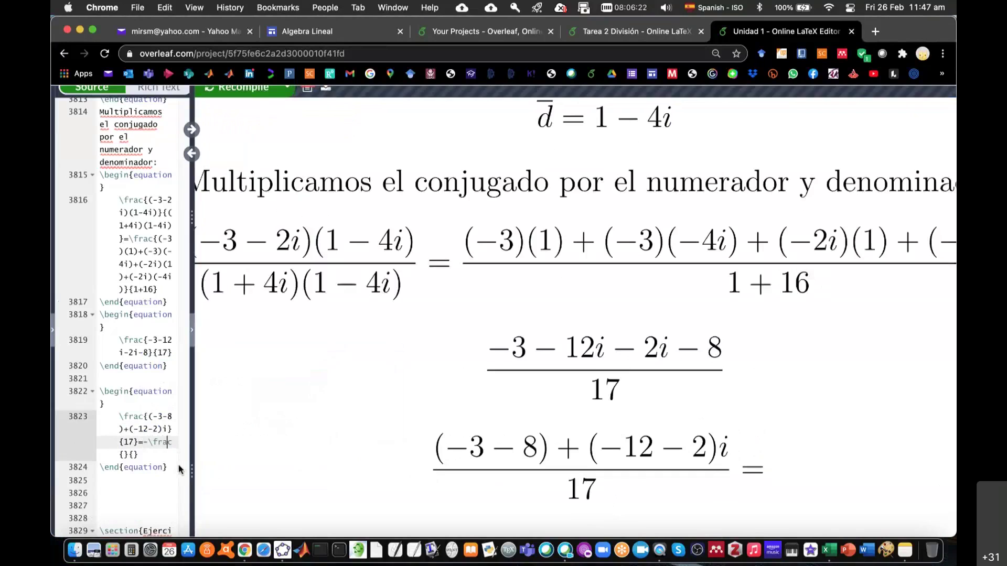
{"action": "type", "text": "-"}
{"action": "type", "text": "11"}
{"action": "key", "text": "Right"}
{"action": "key", "text": "Right"}
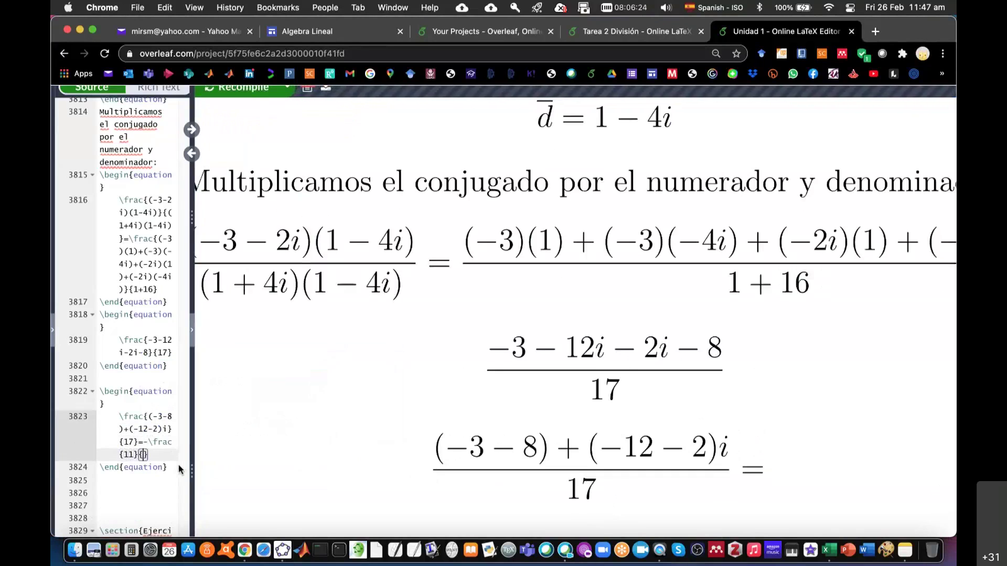
{"action": "key", "text": "Right"}
Continue the result with -\frac{14}{17}i.
{"action": "type", "text": "+"}
{"action": "key", "text": "BackSpace"}
{"action": "type", "text": "-"}
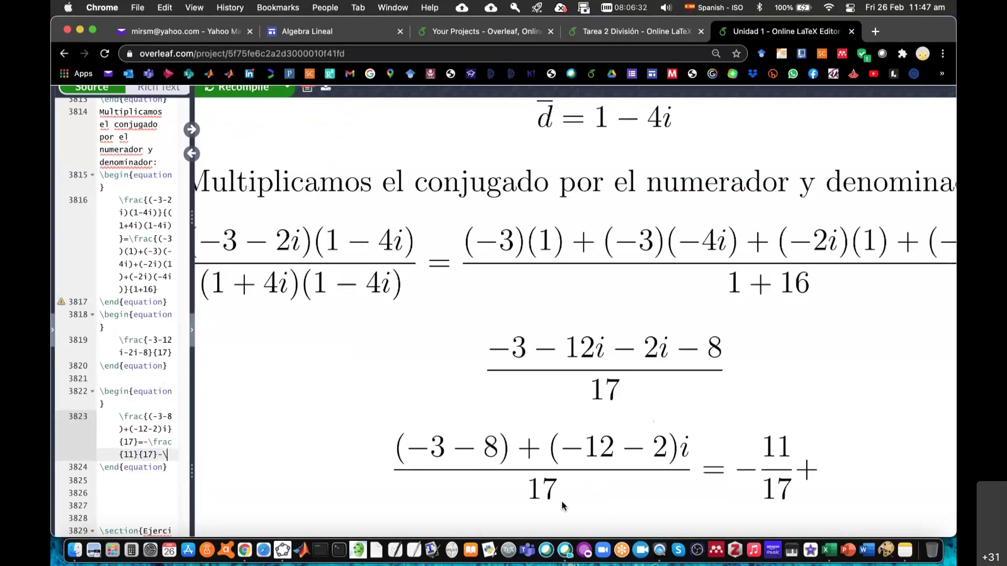
{"action": "type", "text": "\frac"}
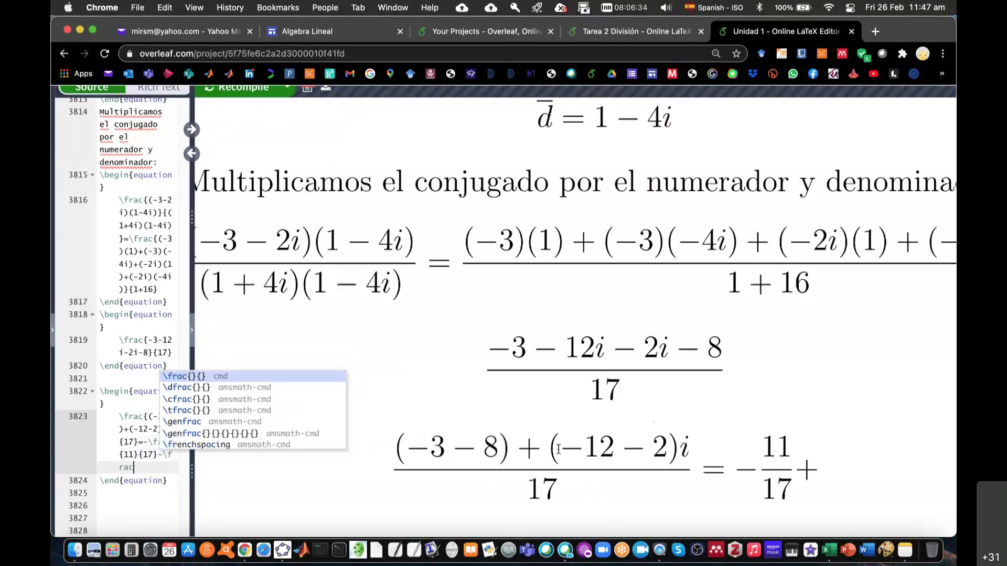
{"action": "left_click", "coordinate": [225, 376]}
{"action": "type", "text": "4}{17"}
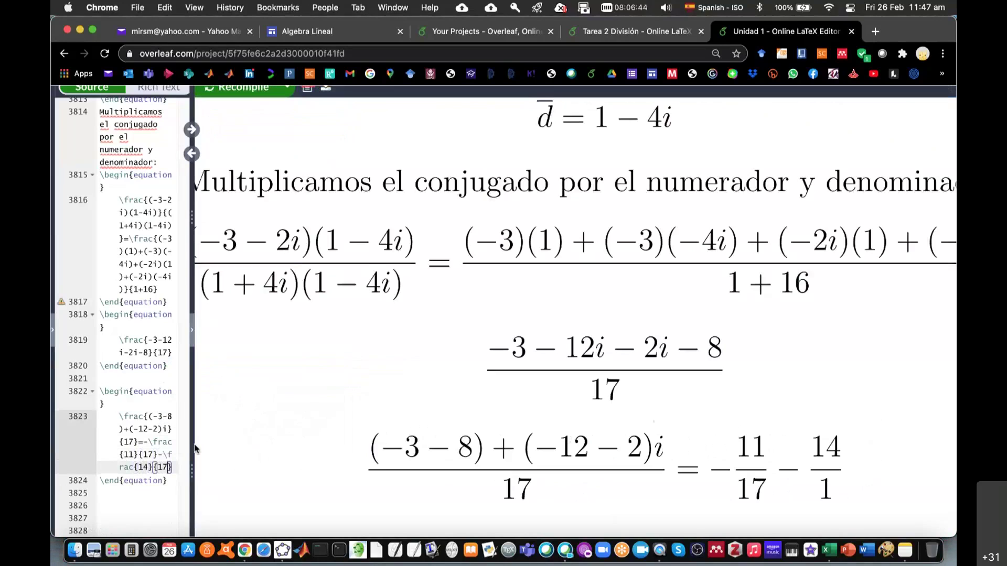
{"action": "type", "text": "i"}
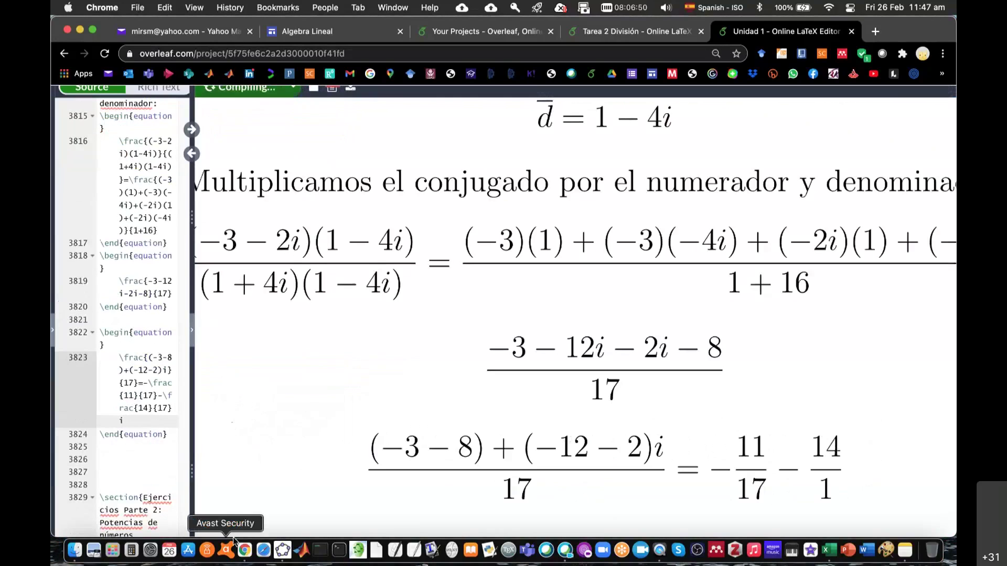
Compute 11 ÷ 17 = 0.647058823529412 in Calculator, then bring the Excel workbook forward.
{"action": "left_click", "coordinate": [132, 550]}
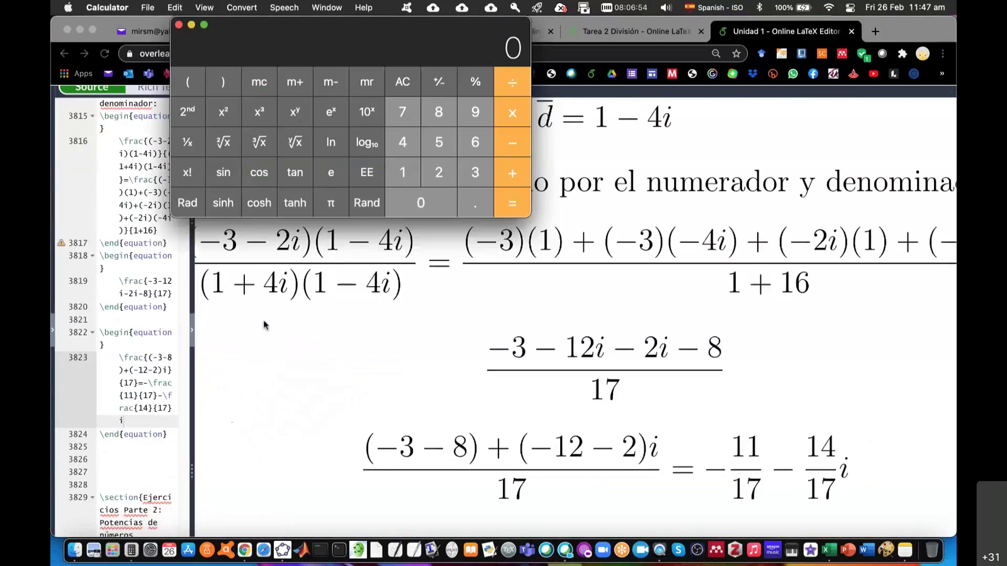
{"action": "left_click", "coordinate": [402, 172]}
{"action": "left_click", "coordinate": [402, 172]}
{"action": "left_click", "coordinate": [402, 172]}
{"action": "left_click", "coordinate": [402, 112]}
{"action": "left_click", "coordinate": [512, 203]}
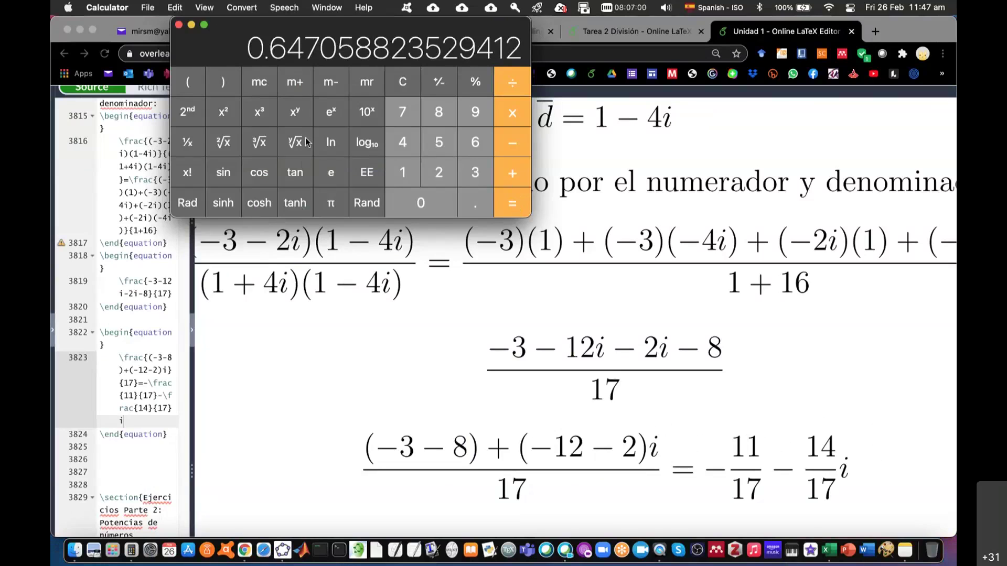
{"action": "key", "text": "super+Tab"}
{"action": "key", "text": "super+Tab"}
{"action": "key", "text": "super+Tab"}
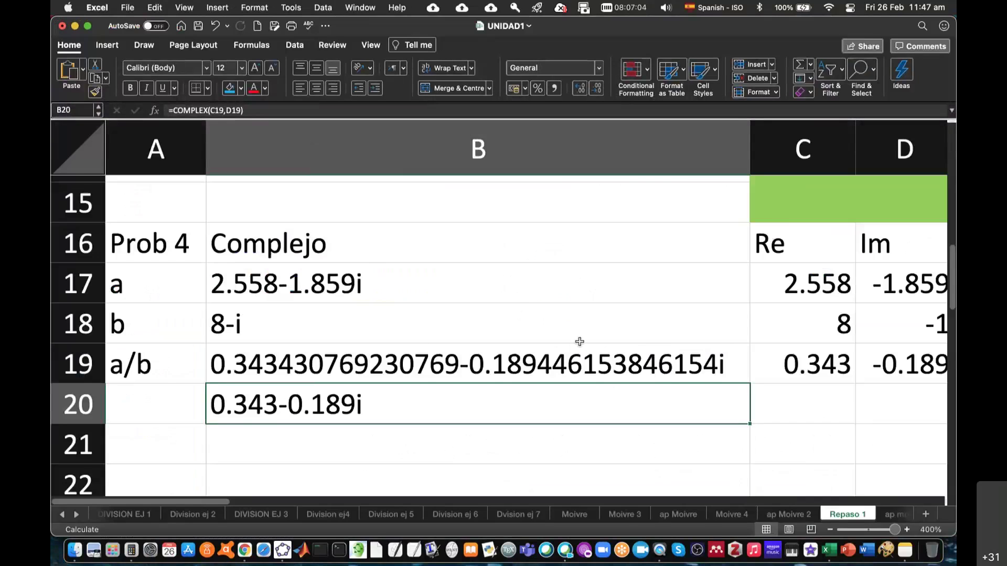
Review the Re, Im, Magnitud and angle columns in Excel, then return to Overleaf.
{"action": "scroll", "coordinate": [580, 342], "scroll_direction": "right", "scroll_amount": 3}
{"action": "scroll", "coordinate": [579, 341], "scroll_direction": "left", "scroll_amount": 2}
{"action": "scroll", "coordinate": [580, 342], "scroll_direction": "left", "scroll_amount": 1}
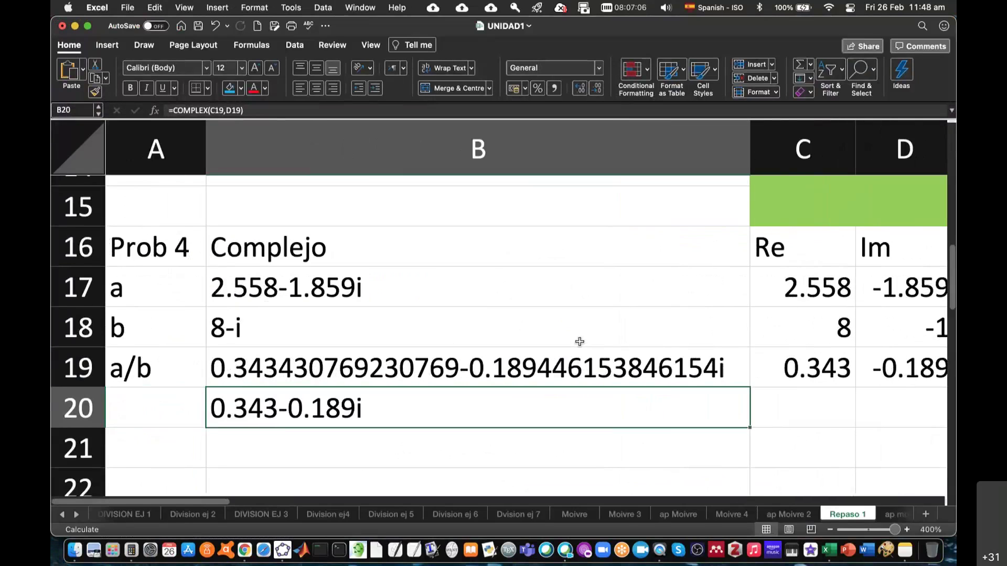
{"action": "scroll", "coordinate": [580, 341], "scroll_direction": "right", "scroll_amount": 3}
{"action": "scroll", "coordinate": [579, 341], "scroll_direction": "right", "scroll_amount": 3}
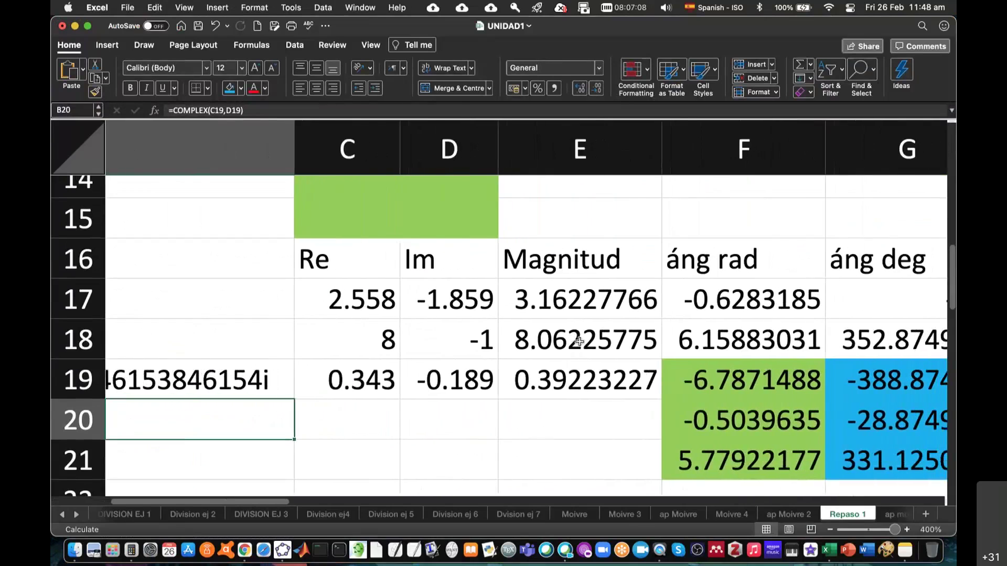
{"action": "key", "text": "super+Tab"}
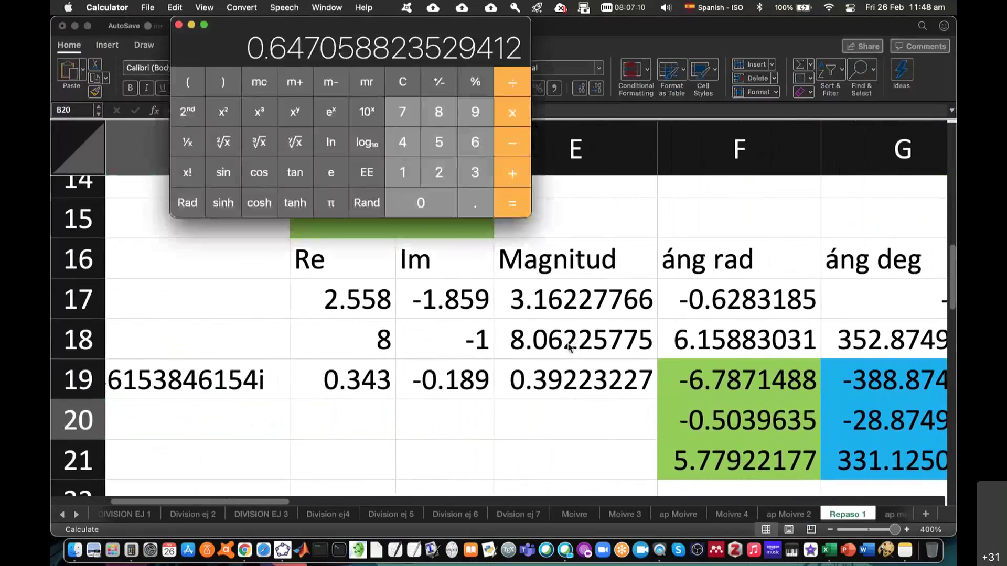
{"action": "key", "text": "super+Tab"}
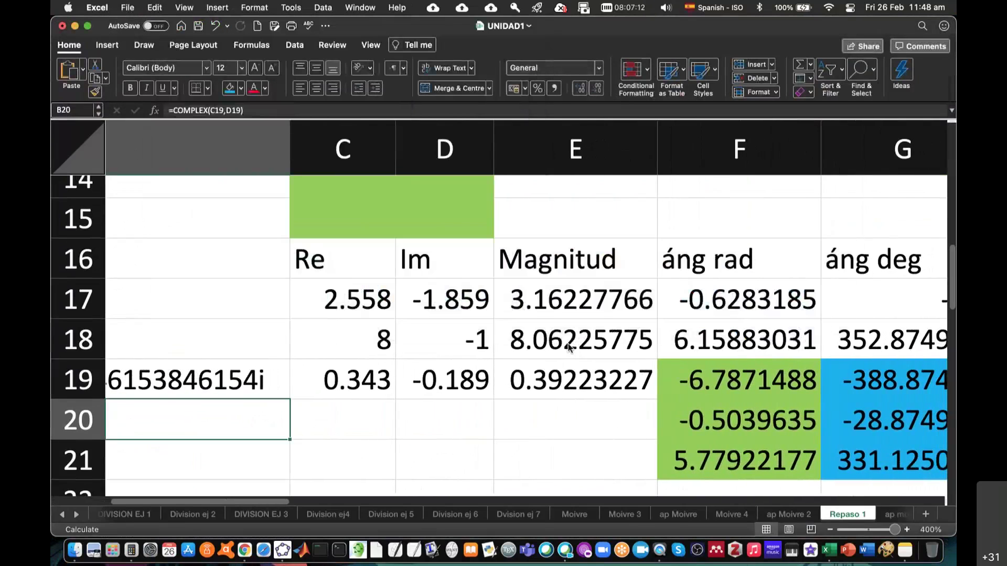
{"action": "key", "text": "super+Tab"}
{"action": "key", "text": "super+Tab"}
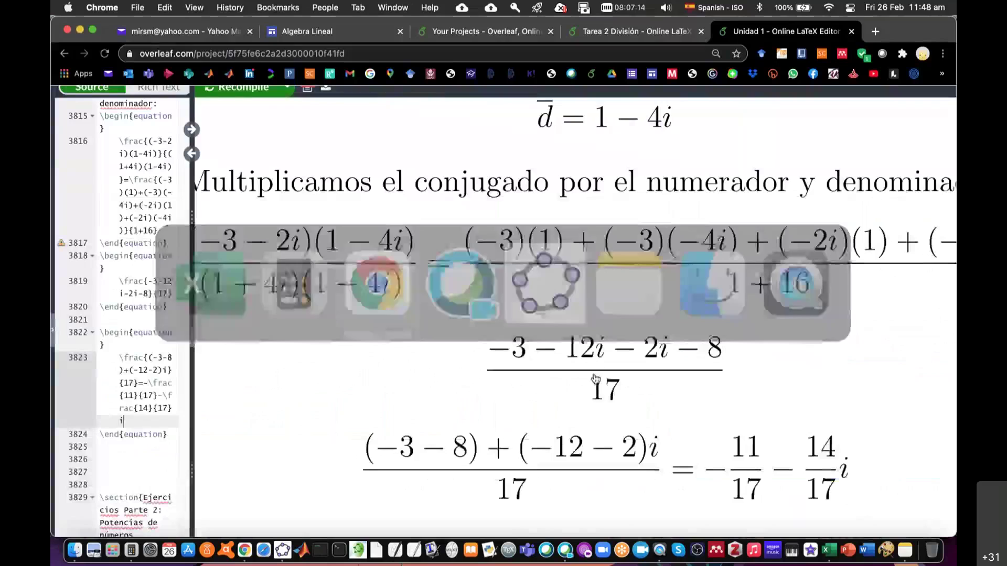
{"action": "scroll", "coordinate": [635, 436], "scroll_direction": "up", "scroll_amount": 3}
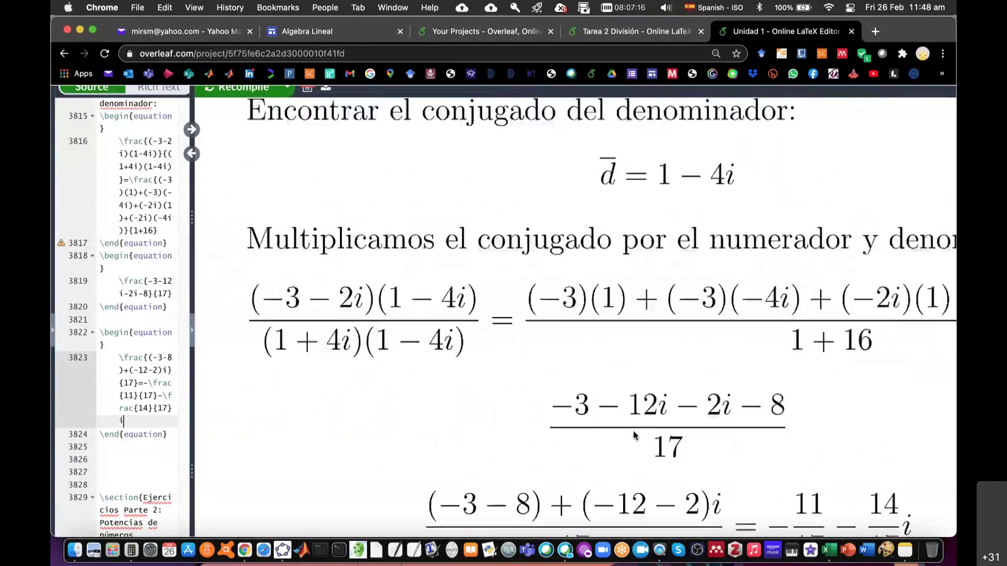
{"action": "scroll", "coordinate": [635, 435], "scroll_direction": "up", "scroll_amount": 3}
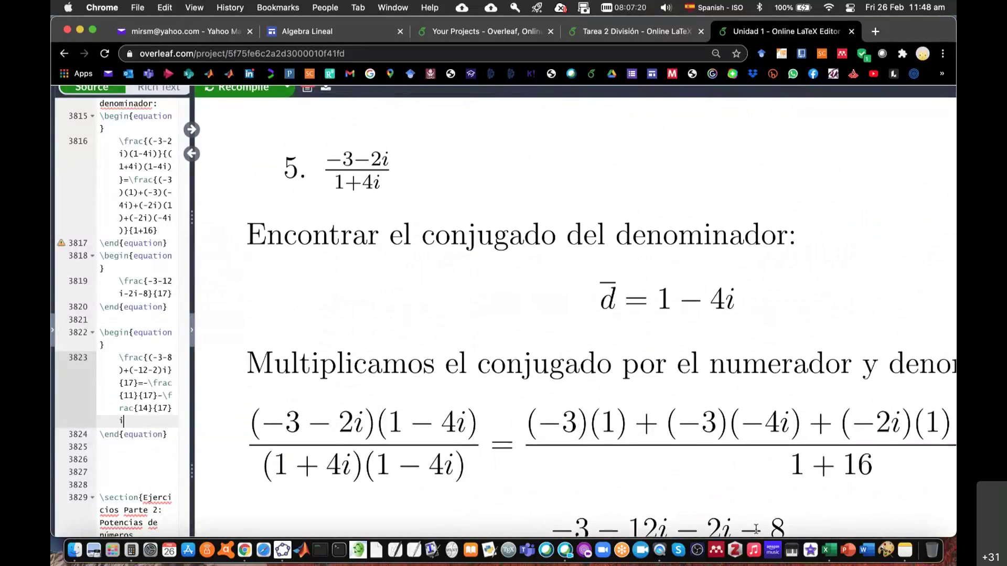
{"action": "left_click", "coordinate": [829, 551]}
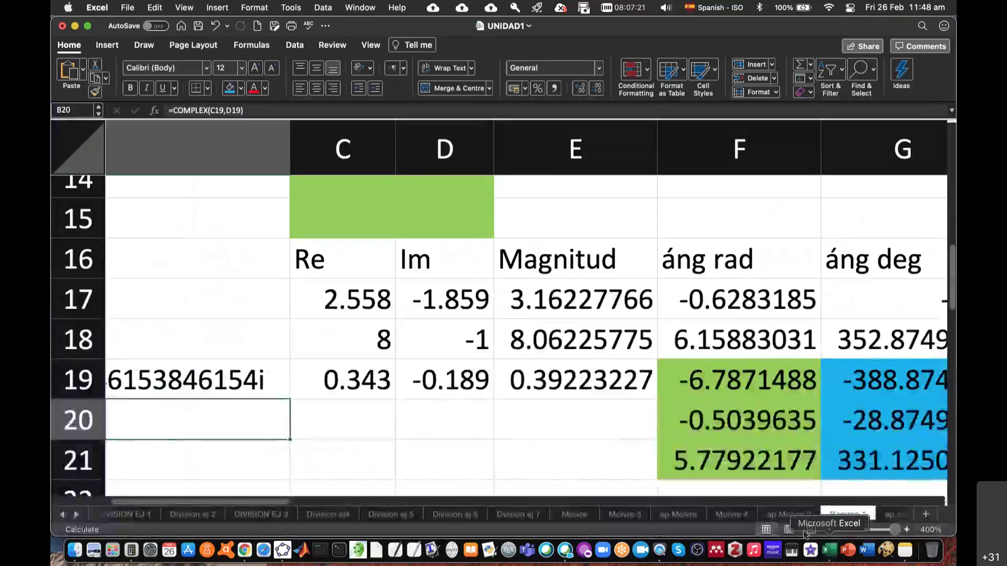
{"action": "scroll", "coordinate": [336, 341], "scroll_direction": "left", "scroll_amount": 5}
{"action": "scroll", "coordinate": [335, 341], "scroll_direction": "up", "scroll_amount": 1}
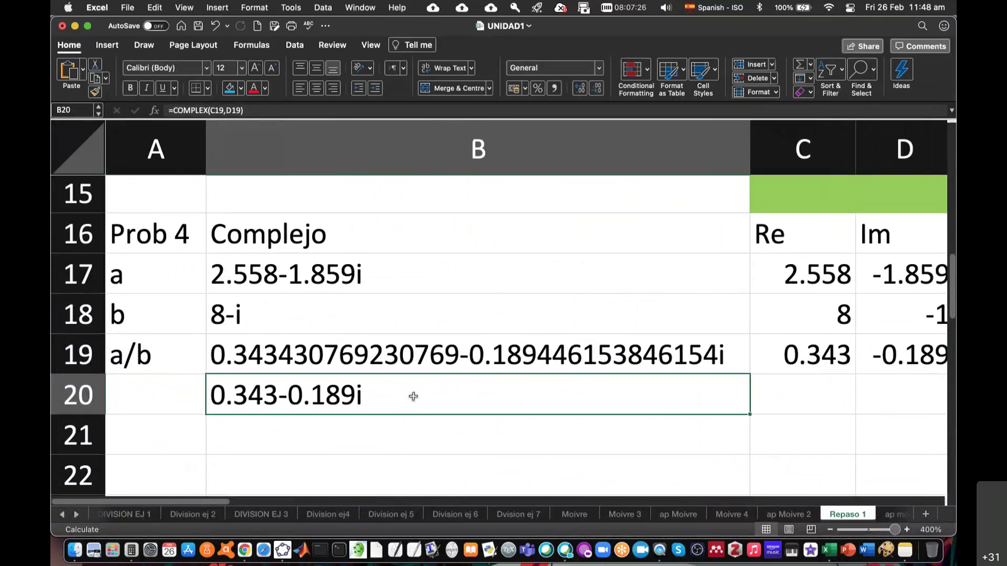
{"action": "key", "text": "super+Tab"}
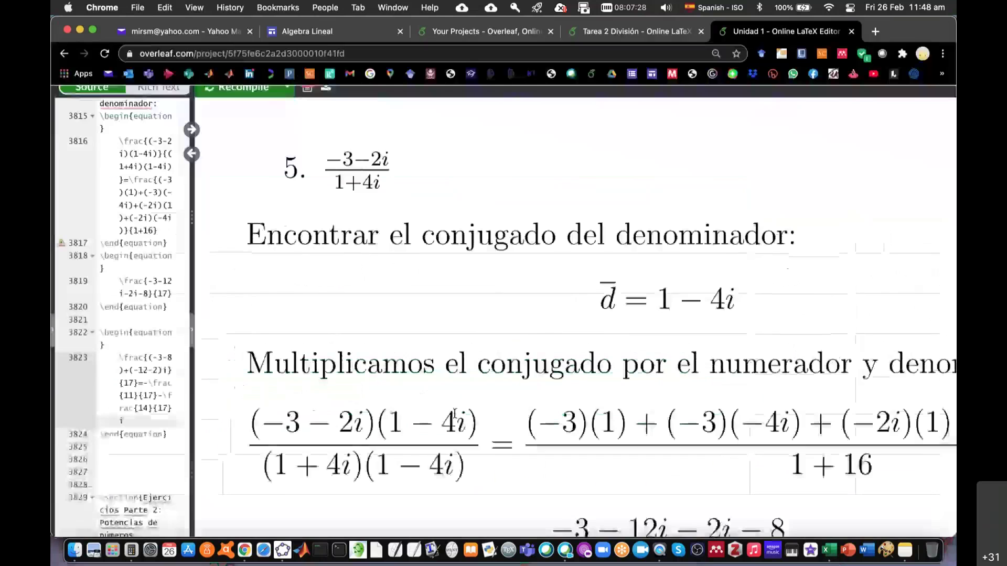
{"action": "scroll", "coordinate": [460, 421], "scroll_direction": "down", "scroll_amount": 3}
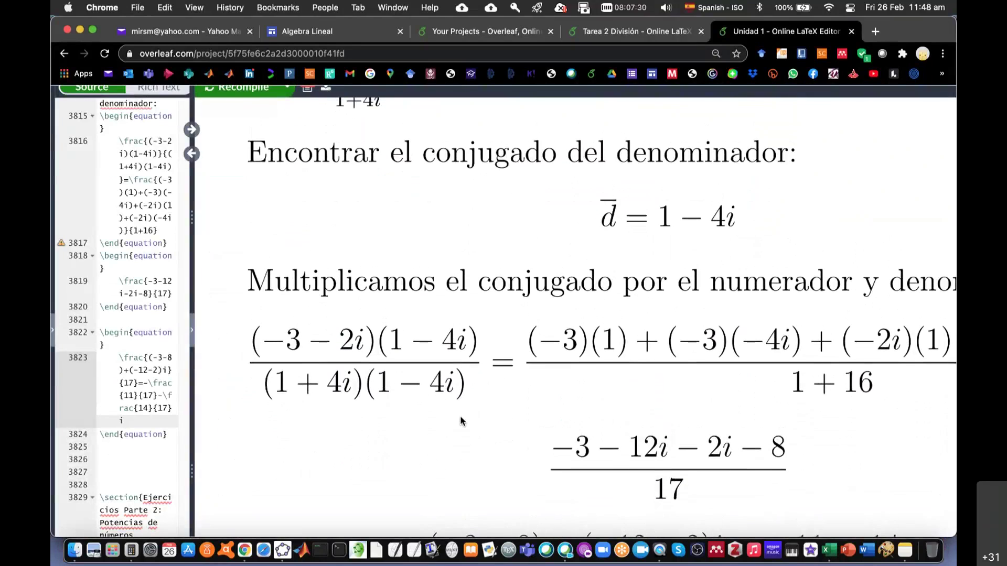
{"action": "key", "text": "super+Tab"}
{"action": "scroll", "coordinate": [462, 420], "scroll_direction": "down", "scroll_amount": 2}
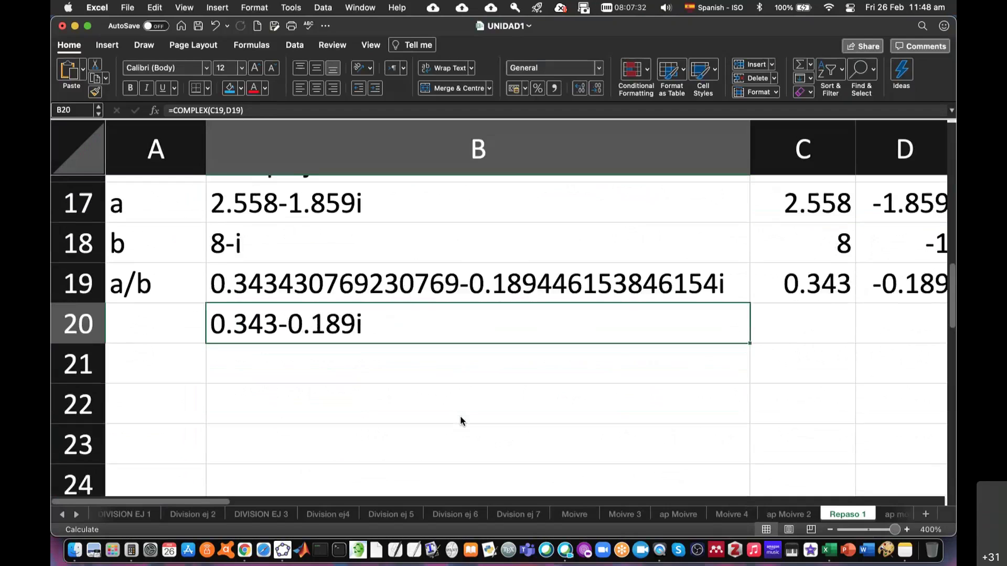
{"action": "key", "text": "super+Tab"}
{"action": "scroll", "coordinate": [464, 435], "scroll_direction": "up", "scroll_amount": 2}
{"action": "scroll", "coordinate": [466, 445], "scroll_direction": "up", "scroll_amount": 2}
{"action": "scroll", "coordinate": [467, 445], "scroll_direction": "down", "scroll_amount": 3}
{"action": "scroll", "coordinate": [466, 446], "scroll_direction": "down", "scroll_amount": 2}
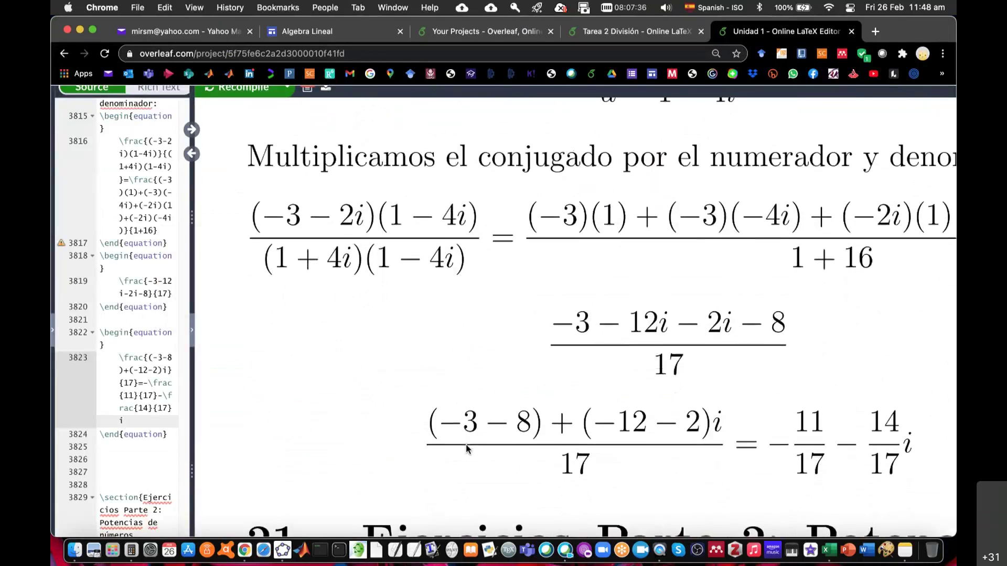
{"action": "scroll", "coordinate": [467, 449], "scroll_direction": "right", "scroll_amount": 1}
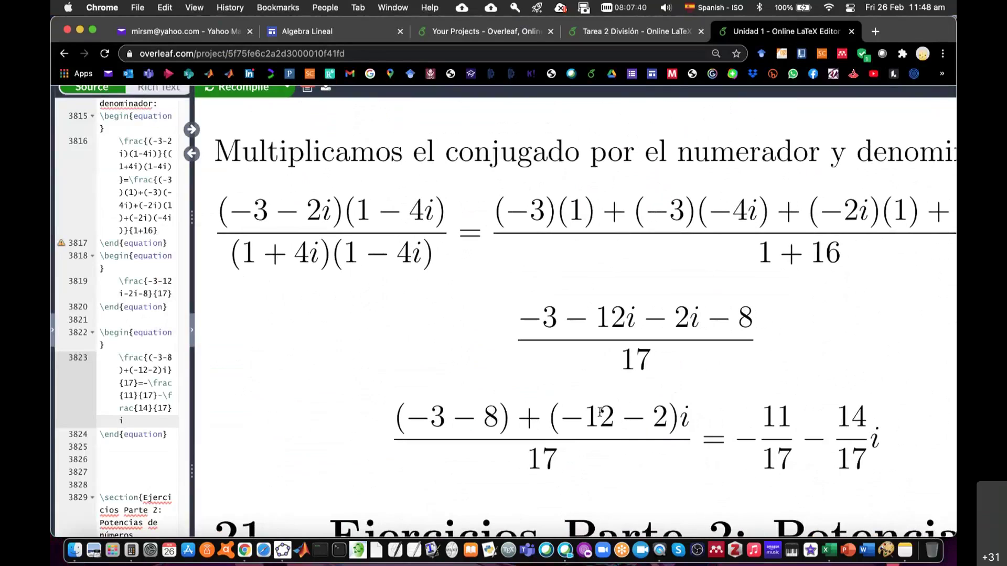
Extend line 3823 so the result reads = −0.6470 −.
{"action": "type", "text": "="}
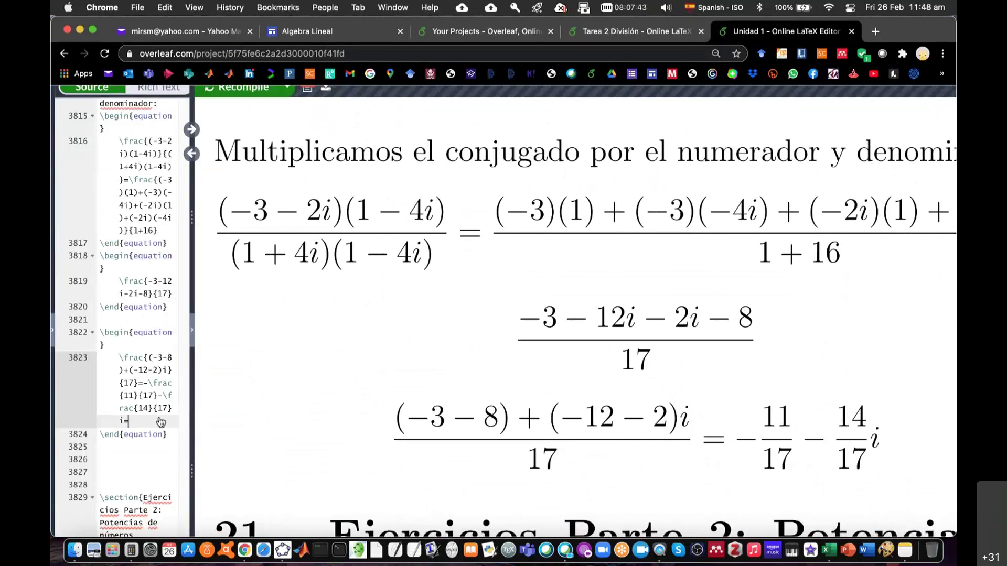
{"action": "key", "text": "super+Tab"}
{"action": "key", "text": "super+Tab"}
{"action": "key", "text": "super+Tab"}
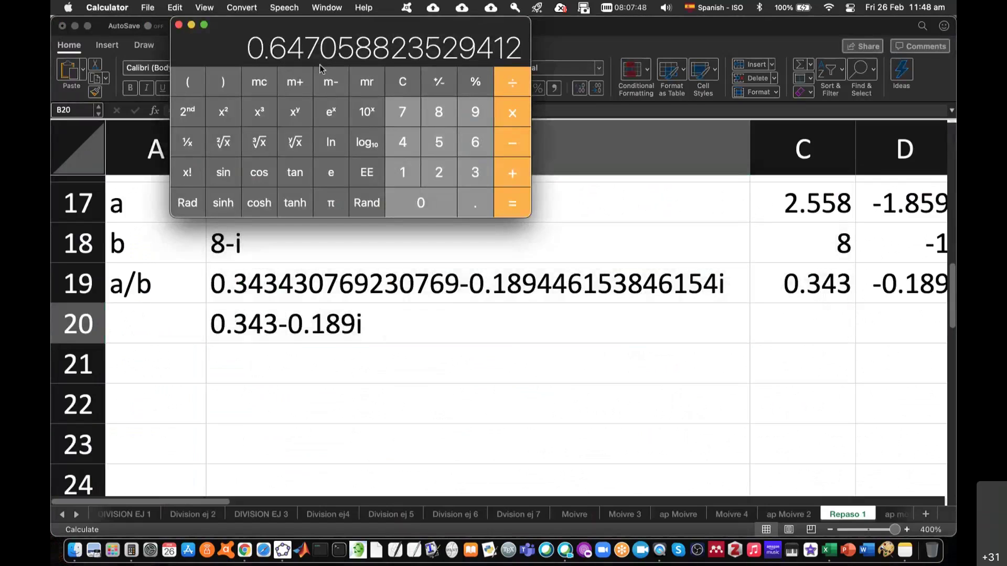
{"action": "key", "text": "super+Tab"}
{"action": "key", "text": "super+Tab"}
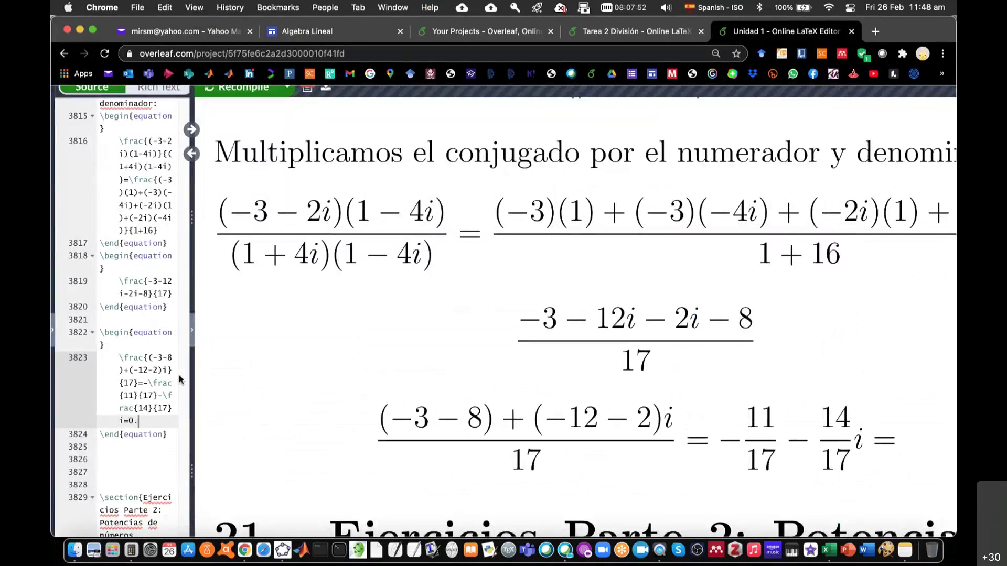
{"action": "type", "text": "6470"}
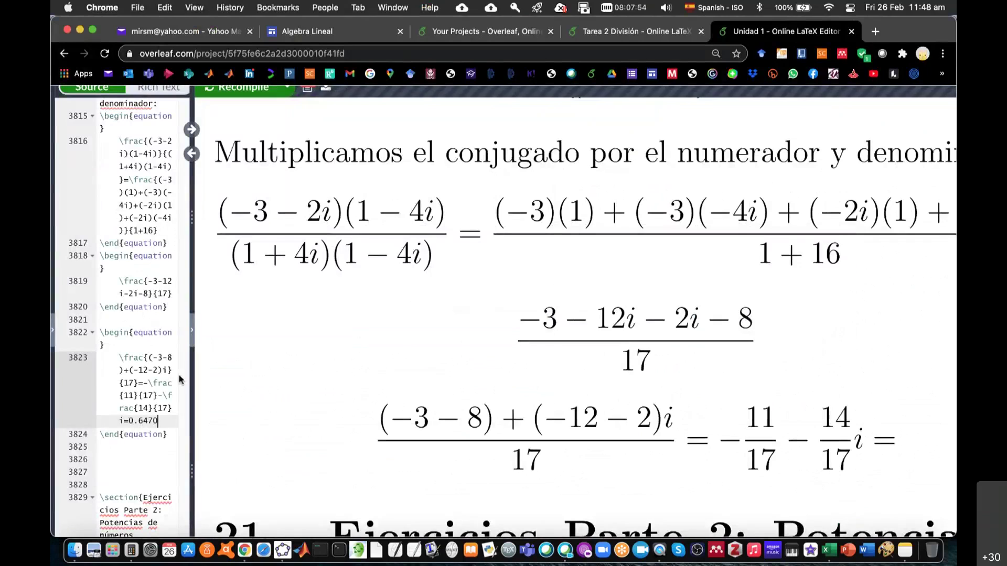
{"action": "key", "text": "super+Tab"}
{"action": "key", "text": "super+Tab"}
{"action": "key", "text": "super+Tab"}
{"action": "key", "text": "super+Tab"}
{"action": "key", "text": "super+Tab"}
{"action": "key", "text": "super+Tab"}
{"action": "key", "text": "super+Tab"}
{"action": "key", "text": "super+Tab"}
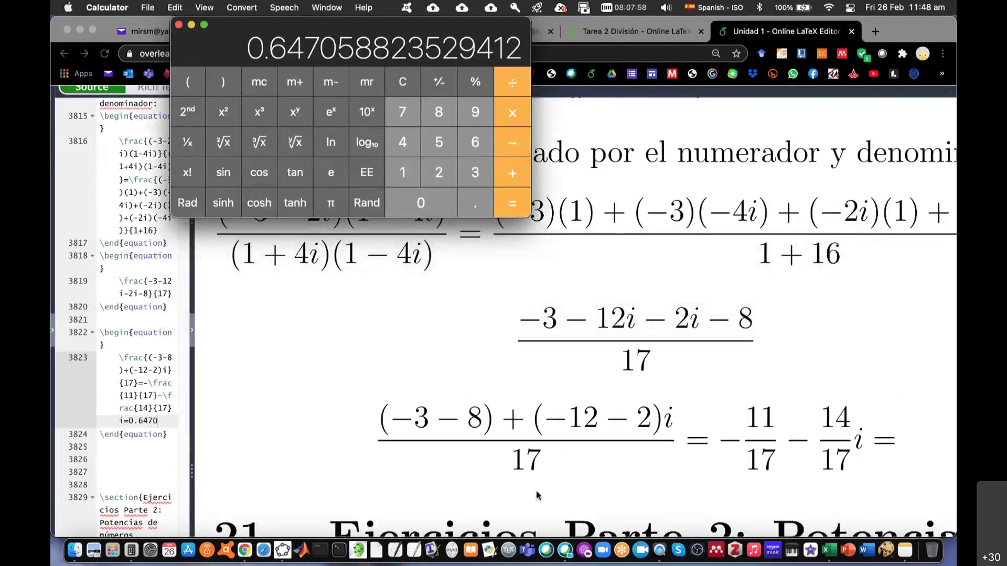
{"action": "left_click", "coordinate": [128, 421]}
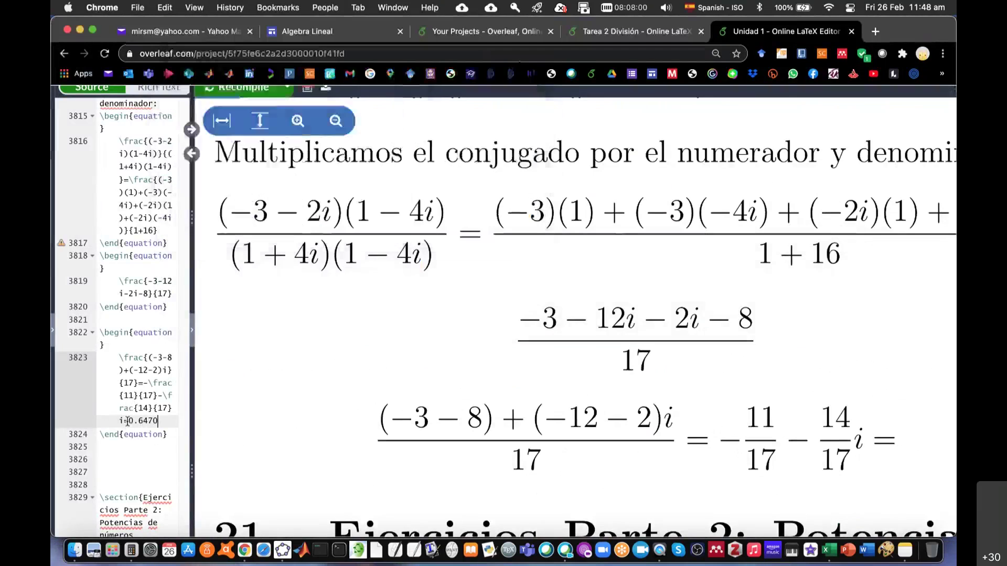
{"action": "type", "text": "-"}
{"action": "left_click", "coordinate": [174, 421]}
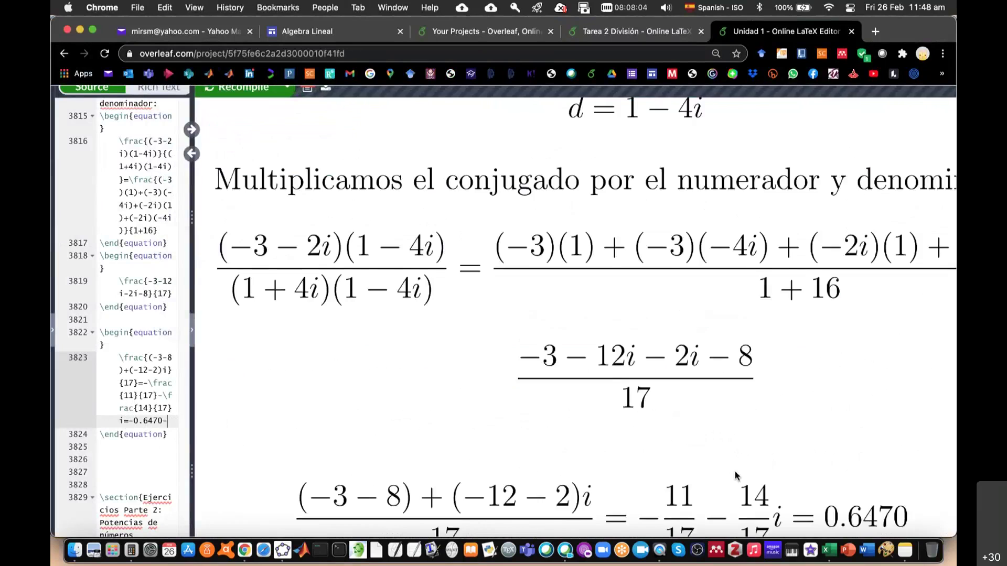
{"action": "scroll", "coordinate": [736, 476], "scroll_direction": "down", "scroll_amount": 5}
Compute 14 ÷ 17 = 0.823529411764706 in Calculator and begin appending 0.8235 in the source.
{"action": "key", "text": "super+Tab"}
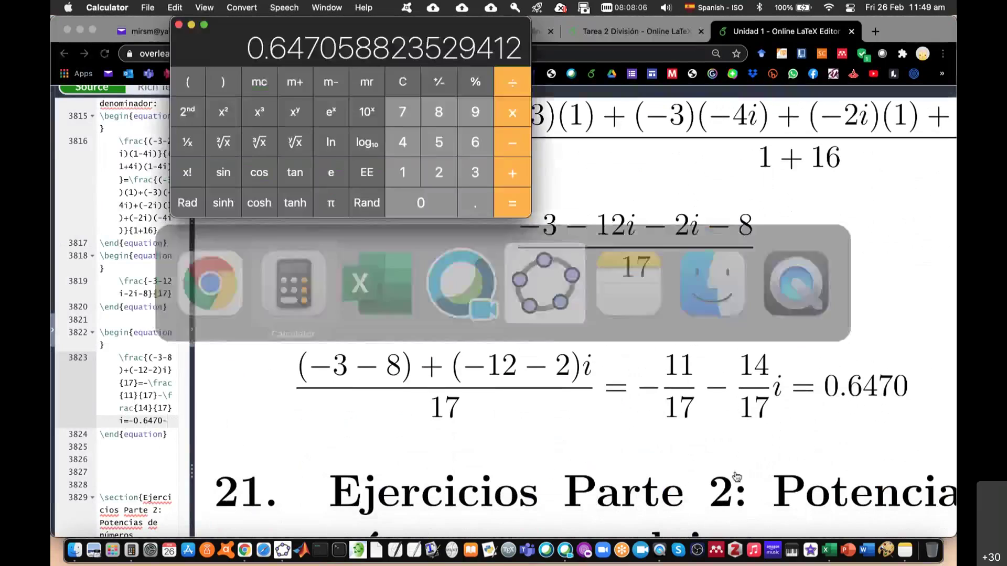
{"action": "left_click", "coordinate": [403, 82]}
{"action": "left_click", "coordinate": [405, 172]}
{"action": "left_click", "coordinate": [402, 142]}
{"action": "left_click", "coordinate": [512, 82]}
{"action": "left_click", "coordinate": [403, 172]}
{"action": "left_click", "coordinate": [403, 112]}
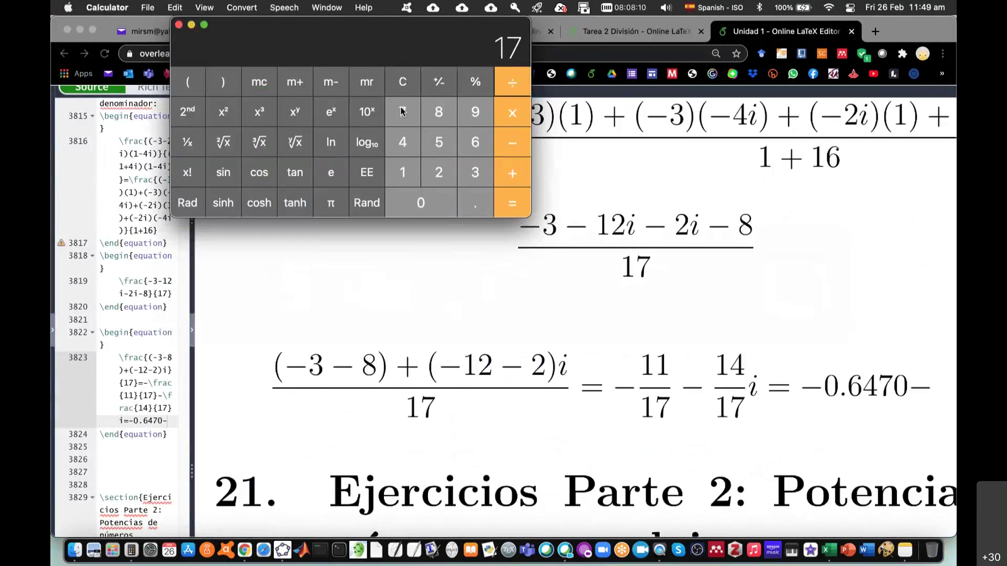
{"action": "left_click", "coordinate": [512, 203]}
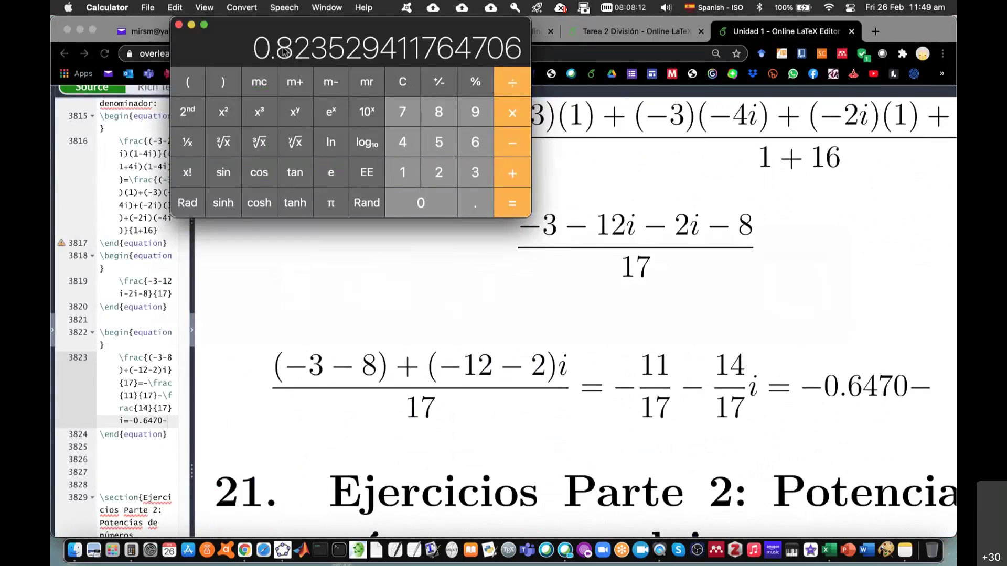
{"action": "left_click", "coordinate": [178, 25]}
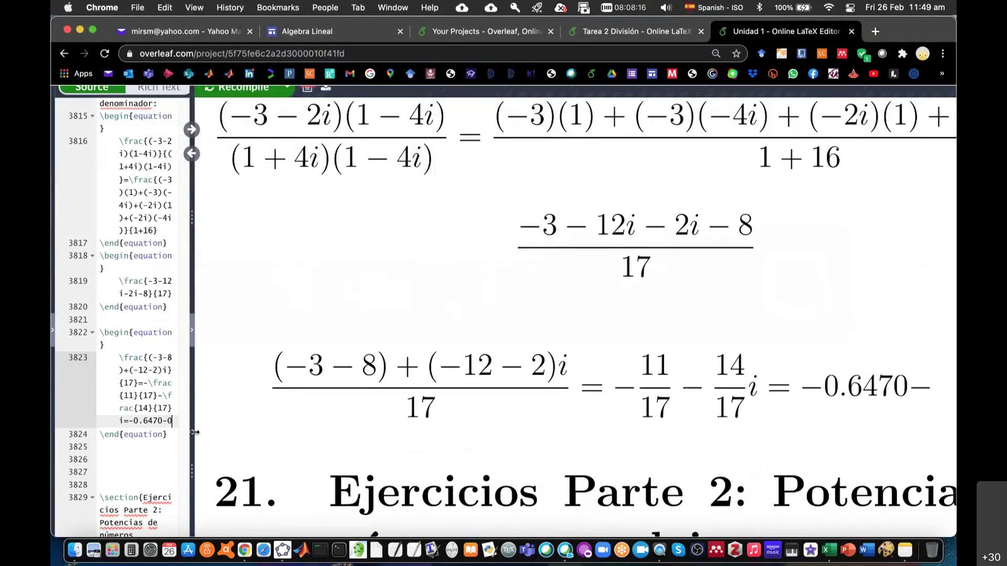
{"action": "type", "text": "0.8235i"}
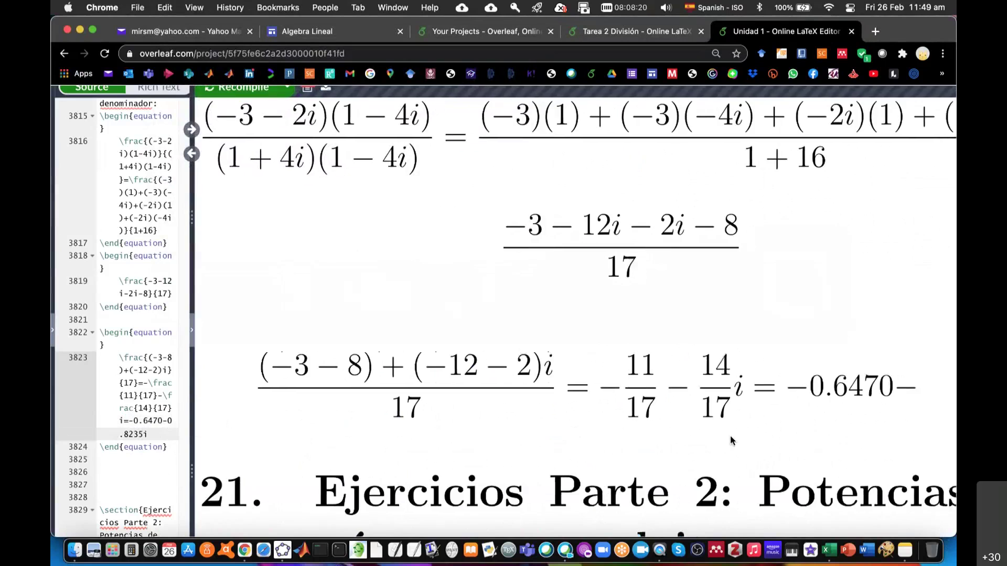
Scroll the PDF preview to check the −0.6470 − 0.8235i result, then back up to problem 5.
{"action": "scroll", "coordinate": [706, 430], "scroll_direction": "right", "scroll_amount": 3}
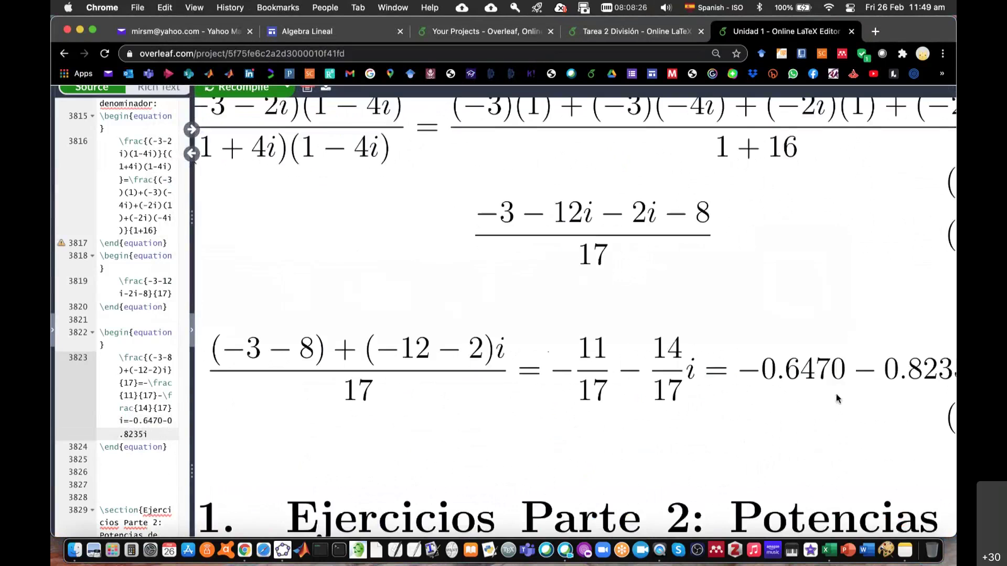
{"action": "scroll", "coordinate": [841, 373], "scroll_direction": "up", "scroll_amount": 10}
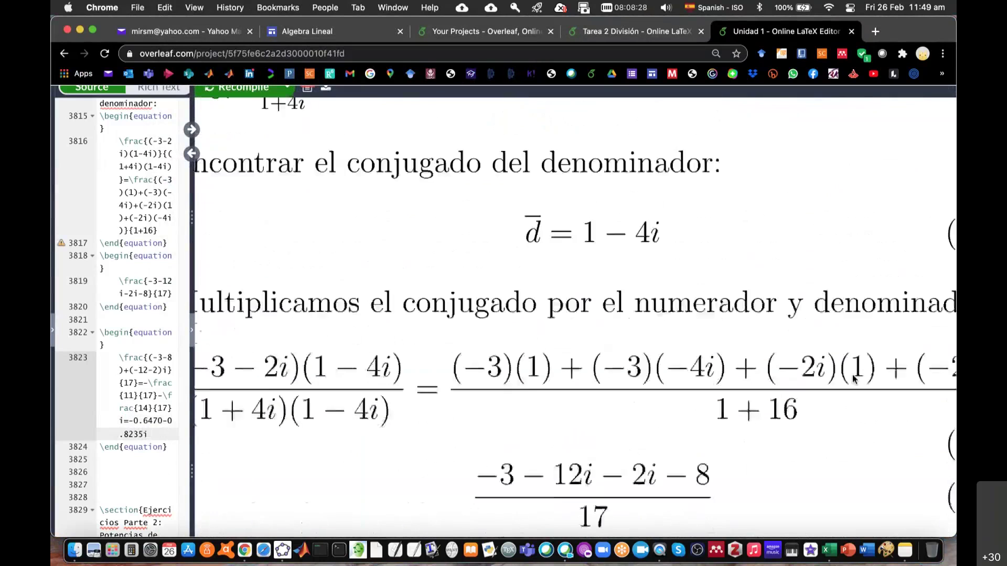
{"action": "scroll", "coordinate": [852, 379], "scroll_direction": "left", "scroll_amount": 2}
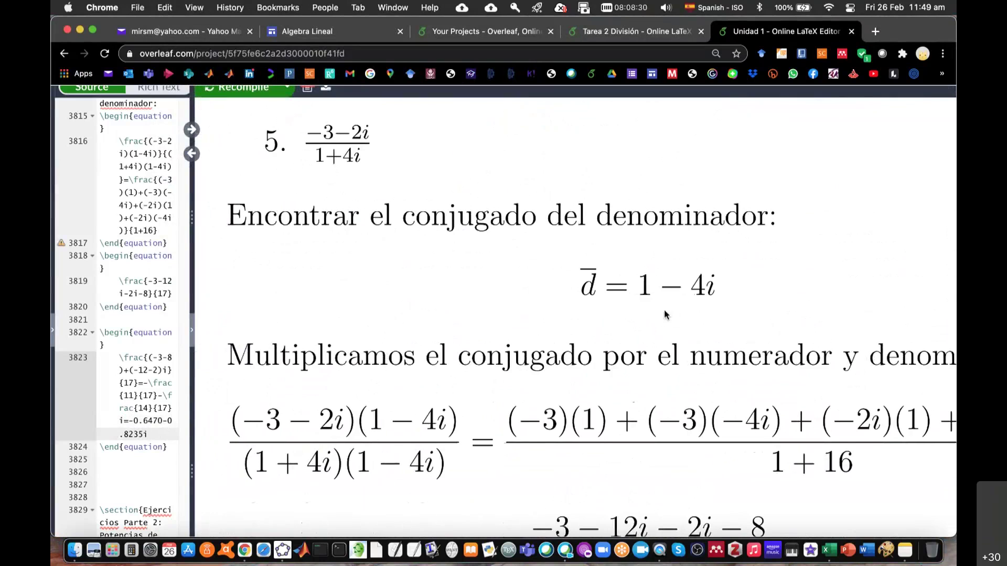
{"action": "scroll", "coordinate": [608, 474], "scroll_direction": "down", "scroll_amount": 2}
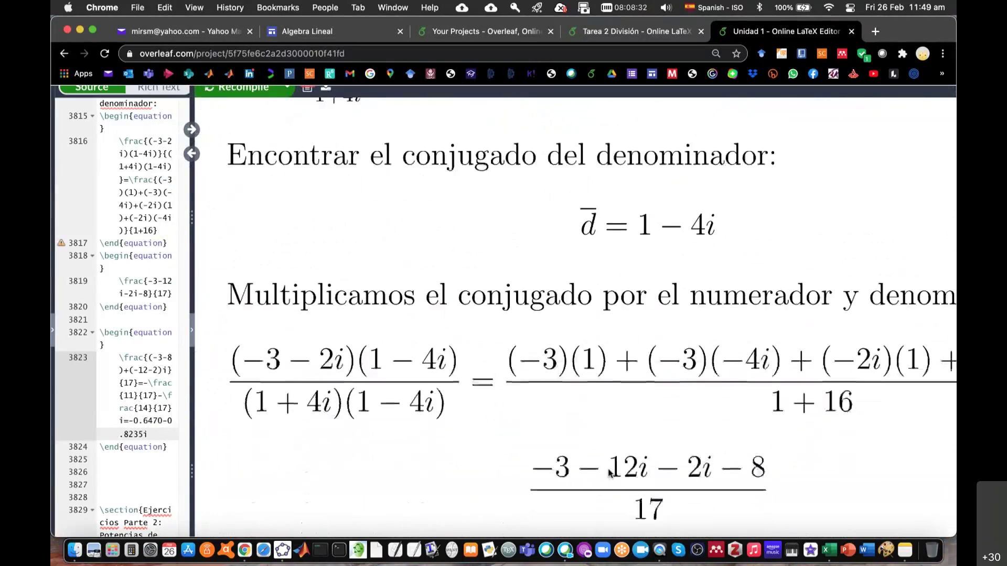
{"action": "scroll", "coordinate": [561, 472], "scroll_direction": "right", "scroll_amount": 2}
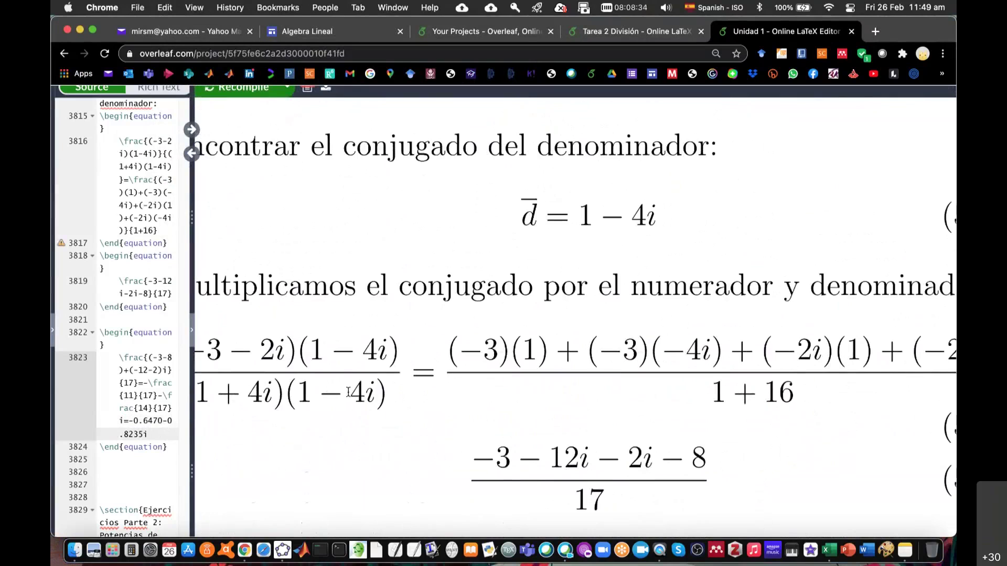
{"action": "scroll", "coordinate": [784, 423], "scroll_direction": "down", "scroll_amount": 2}
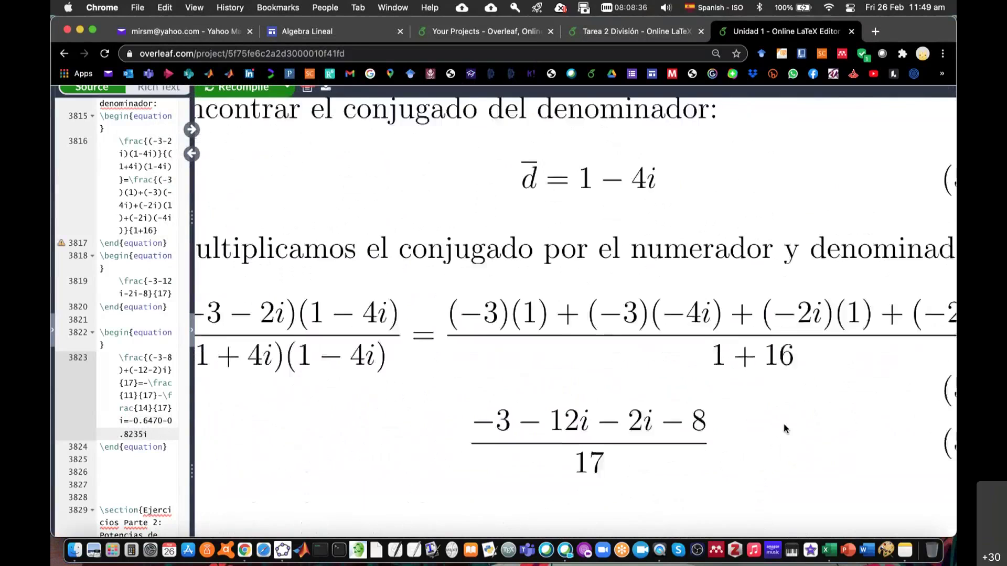
{"action": "scroll", "coordinate": [783, 423], "scroll_direction": "down", "scroll_amount": 3}
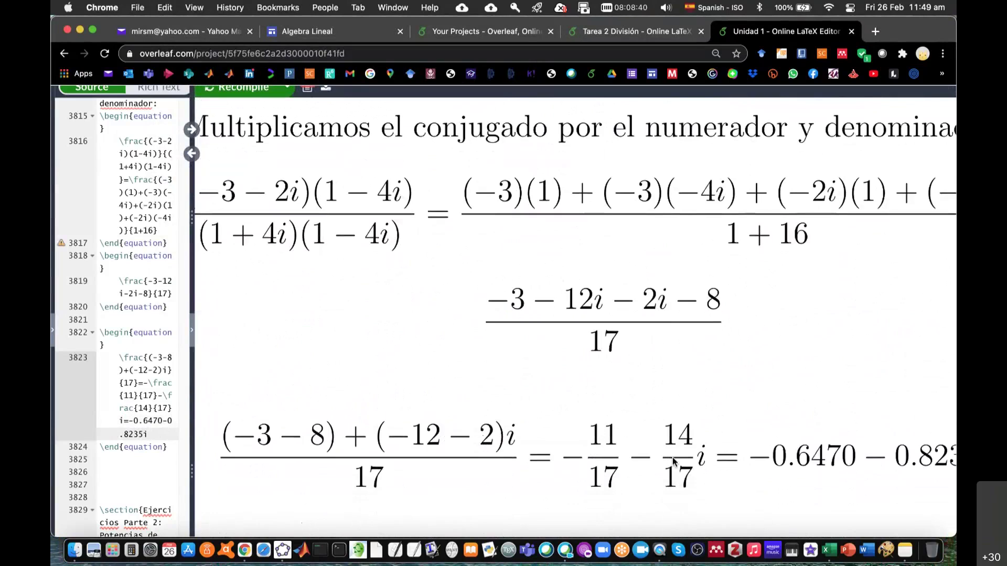
{"action": "scroll", "coordinate": [684, 516], "scroll_direction": "right", "scroll_amount": 2}
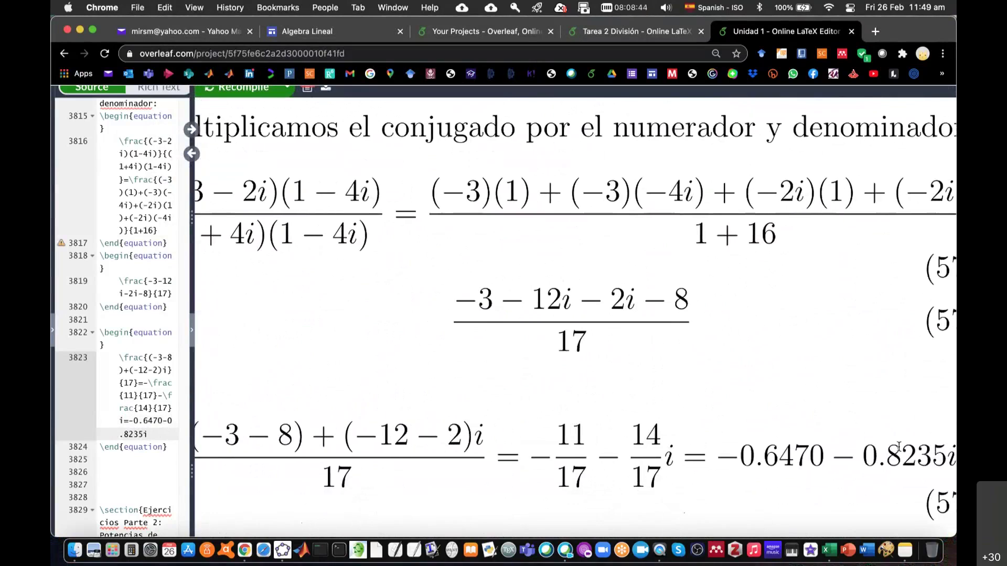
{"action": "scroll", "coordinate": [870, 472], "scroll_direction": "right", "scroll_amount": 1}
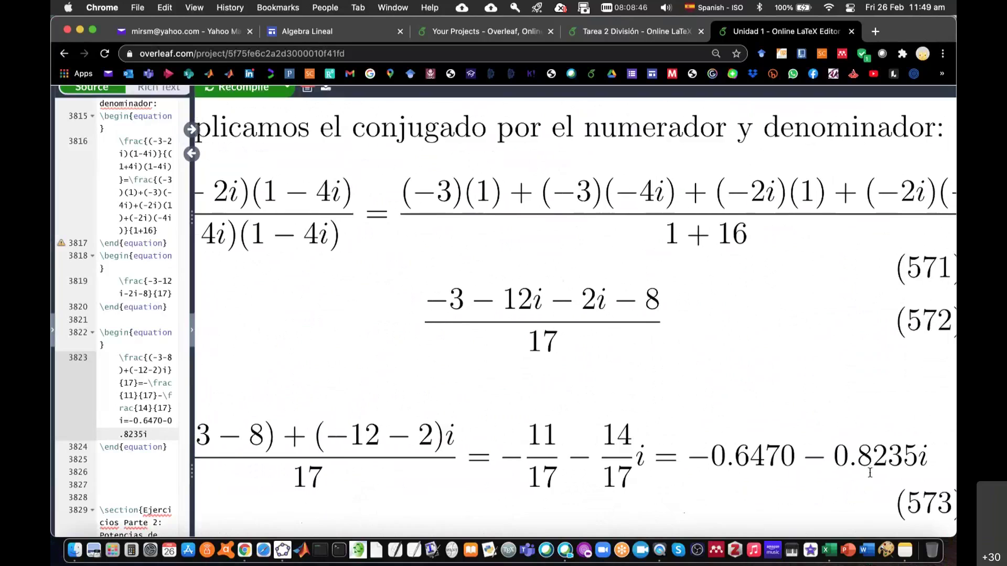
{"action": "scroll", "coordinate": [786, 456], "scroll_direction": "left", "scroll_amount": 2}
{"action": "scroll", "coordinate": [717, 442], "scroll_direction": "left", "scroll_amount": 4}
{"action": "scroll", "coordinate": [717, 442], "scroll_direction": "up", "scroll_amount": 5}
{"action": "scroll", "coordinate": [716, 442], "scroll_direction": "up", "scroll_amount": 1}
{"action": "scroll", "coordinate": [717, 442], "scroll_direction": "up", "scroll_amount": 2}
{"action": "scroll", "coordinate": [718, 442], "scroll_direction": "up", "scroll_amount": 1}
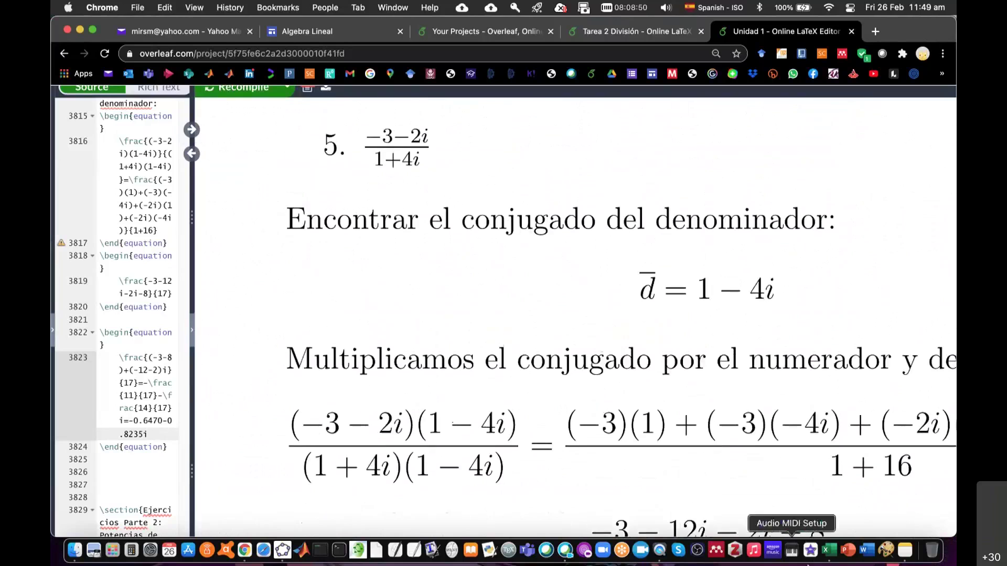
Label A23 'Prob 5' and rows A24:A26 as a, b and a/b in Excel.
{"action": "left_click", "coordinate": [829, 551]}
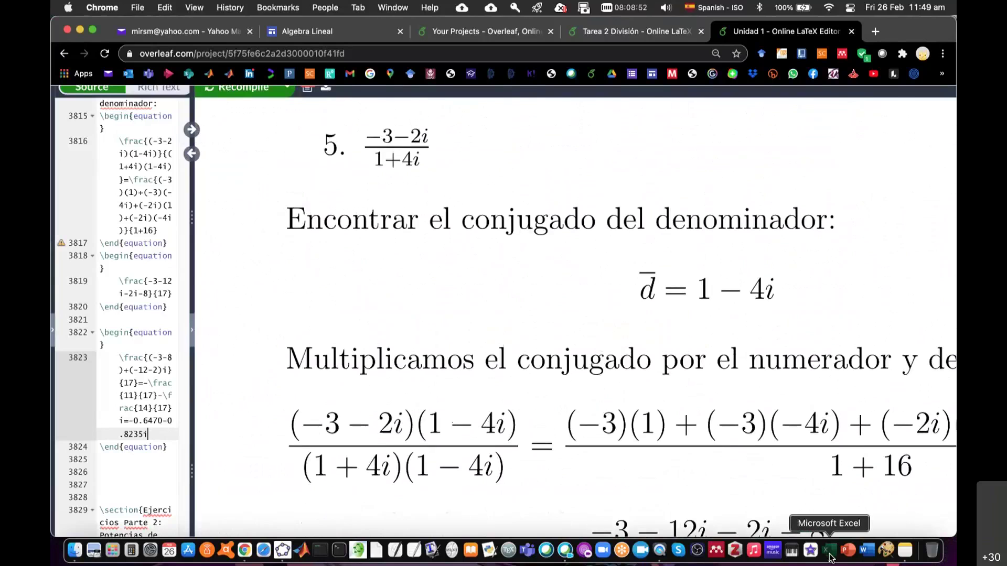
{"action": "left_click", "coordinate": [194, 444]}
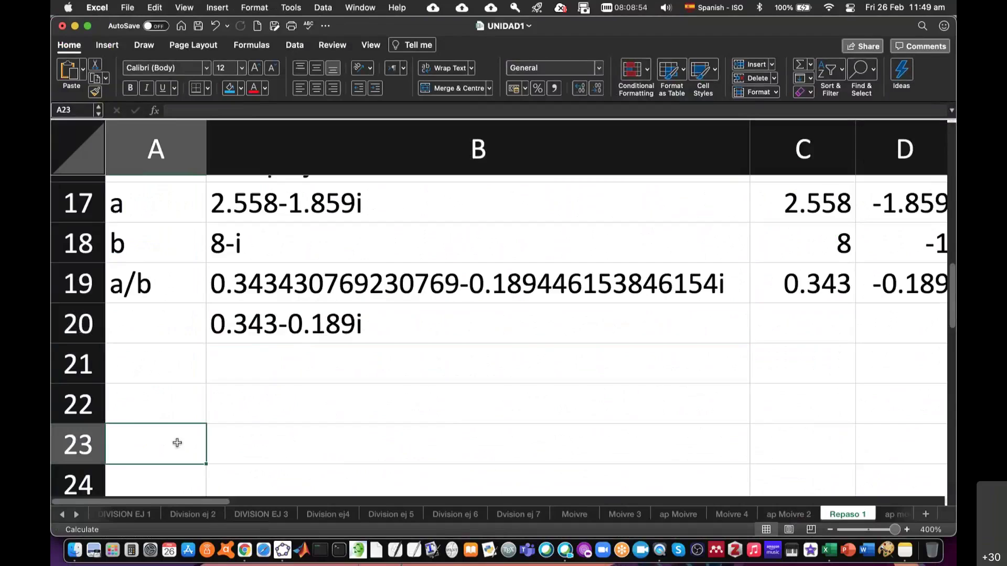
{"action": "type", "text": "Prob 5"}
{"action": "key", "text": "super+Tab"}
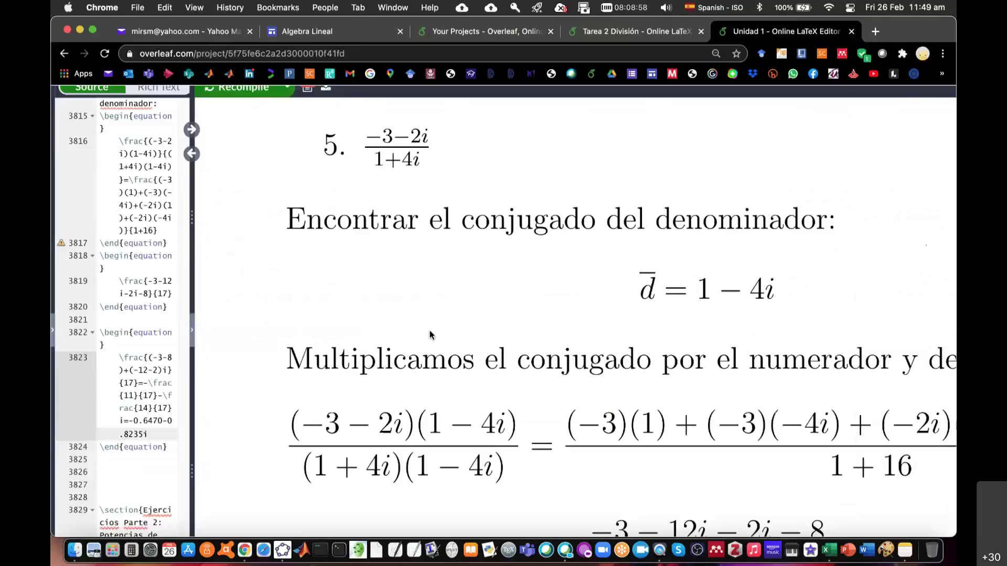
{"action": "key", "text": "super+Tab"}
{"action": "scroll", "coordinate": [167, 416], "scroll_direction": "down", "scroll_amount": 1}
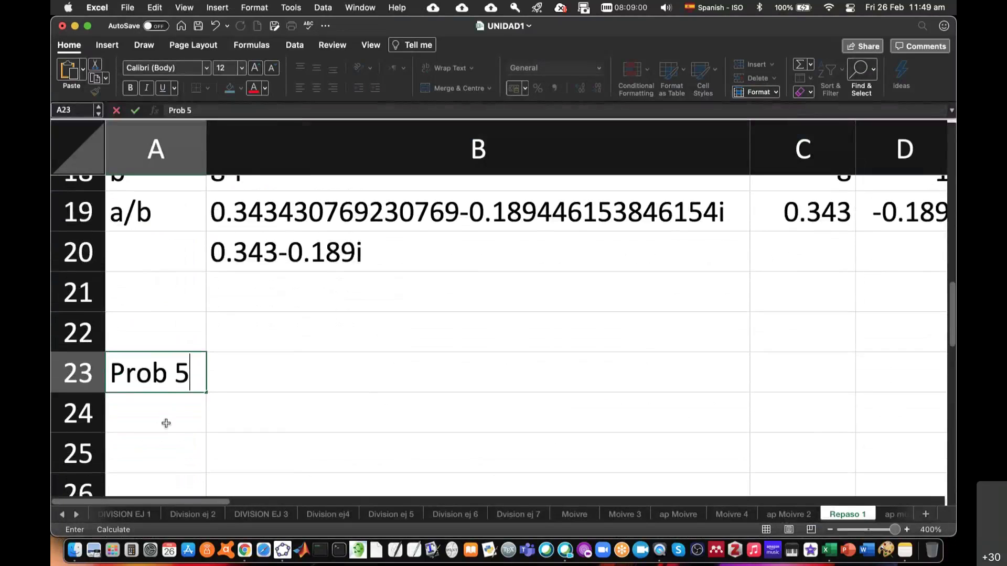
{"action": "left_click", "coordinate": [168, 416]}
{"action": "type", "text": "a"}
{"action": "key", "text": "Return"}
{"action": "type", "text": "b"}
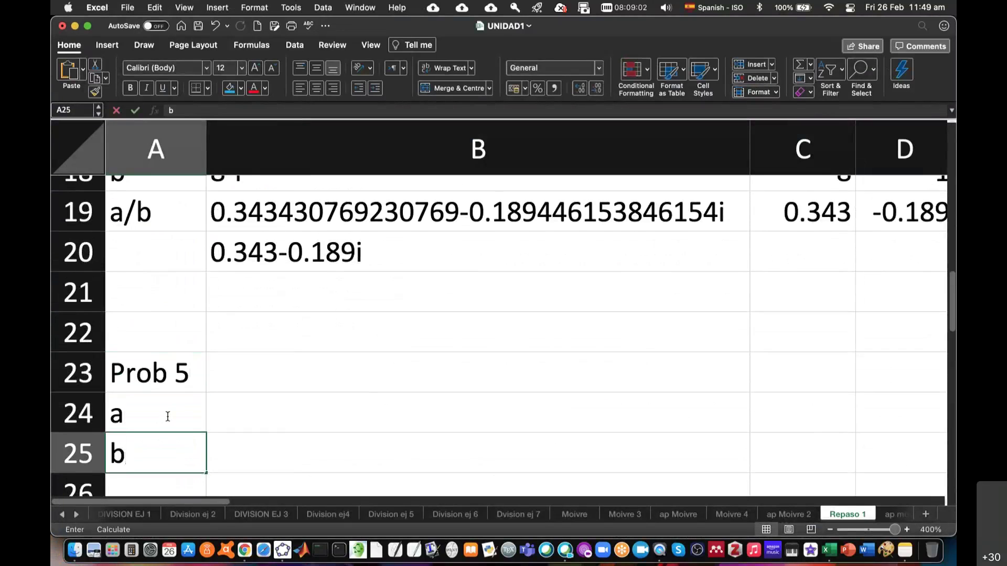
{"action": "key", "text": "Return"}
{"action": "type", "text": "a/b"}
{"action": "left_click", "coordinate": [347, 420]}
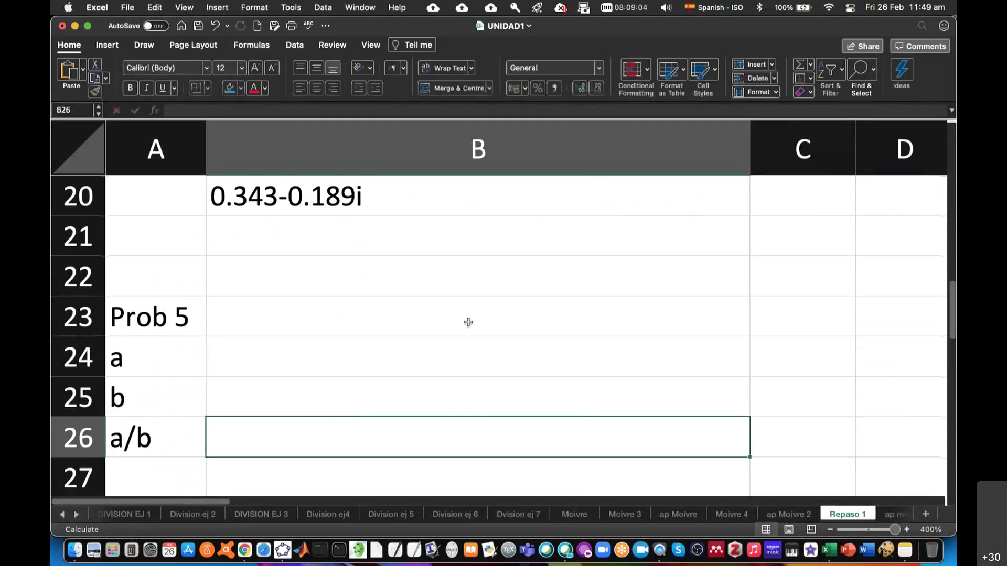
Add the headings Complejo, Re and Im across B23:D23.
{"action": "scroll", "coordinate": [673, 217], "scroll_direction": "up", "scroll_amount": 4}
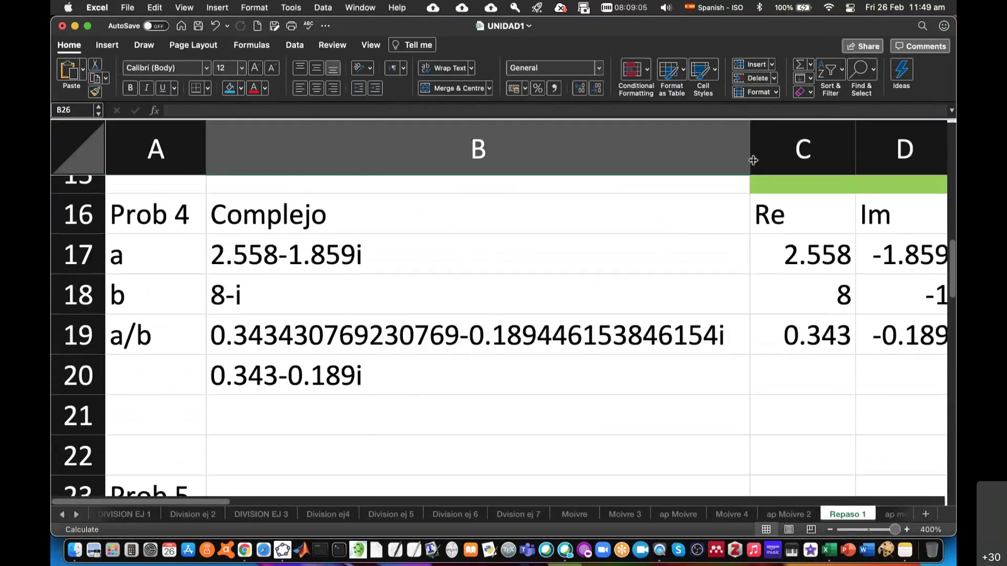
{"action": "left_click_drag", "start_coordinate": [753, 160], "coordinate": [358, 203]}
{"action": "scroll", "coordinate": [319, 308], "scroll_direction": "down", "scroll_amount": 5}
{"action": "left_click", "coordinate": [277, 293]}
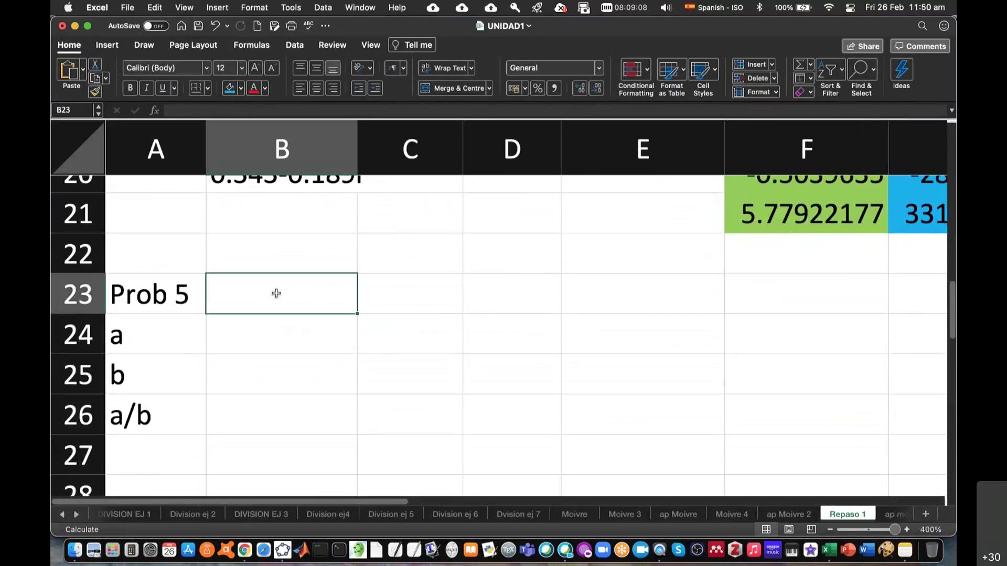
{"action": "left_click", "coordinate": [392, 277]}
{"action": "type", "text": "R"}
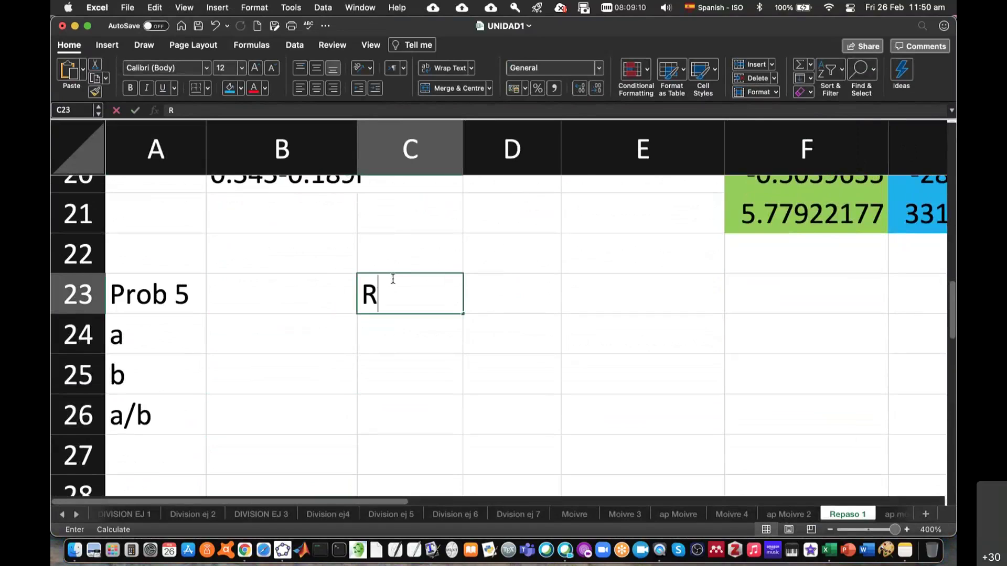
{"action": "type", "text": "e"}
{"action": "key", "text": "Tab"}
{"action": "type", "text": "Im"}
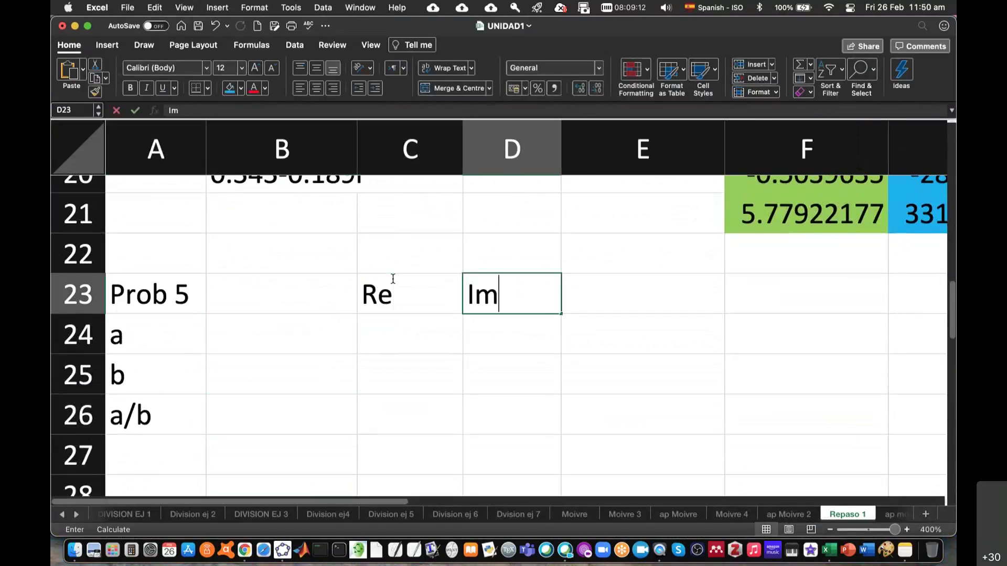
{"action": "key", "text": "Left"}
{"action": "key", "text": "Left"}
{"action": "key", "text": "Left"}
{"action": "key", "text": "Right"}
{"action": "type", "text": "C"}
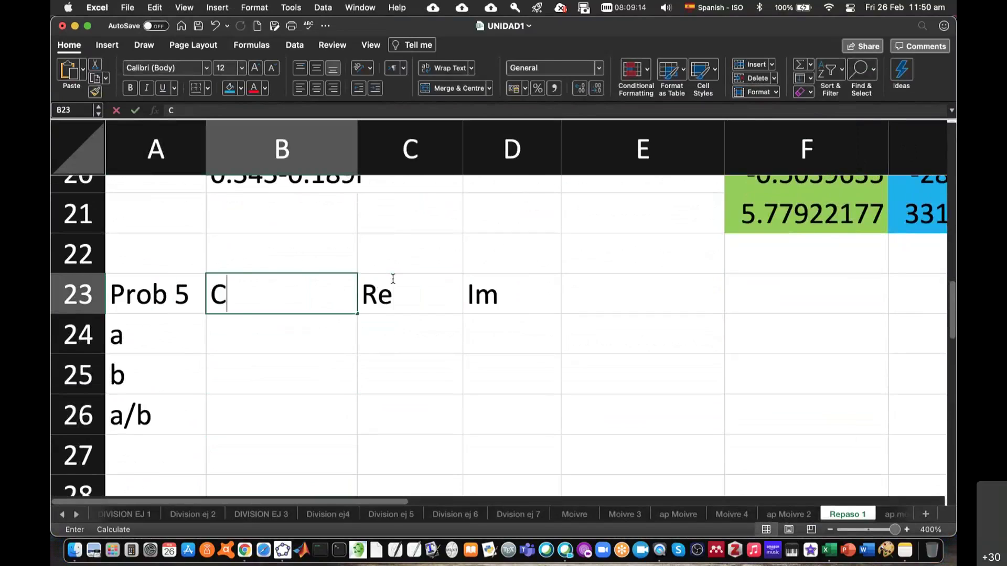
{"action": "type", "text": "omplejo"}
{"action": "key", "text": "Return"}
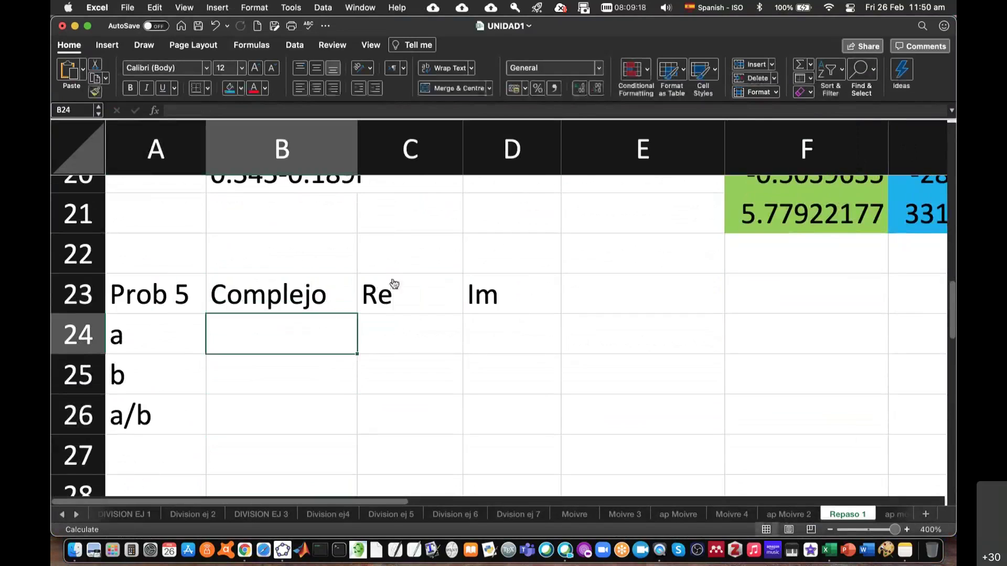
Enter a's parts −3, −2 and b's parts 1, 4 under Re and Im.
{"action": "key", "text": "super+Tab"}
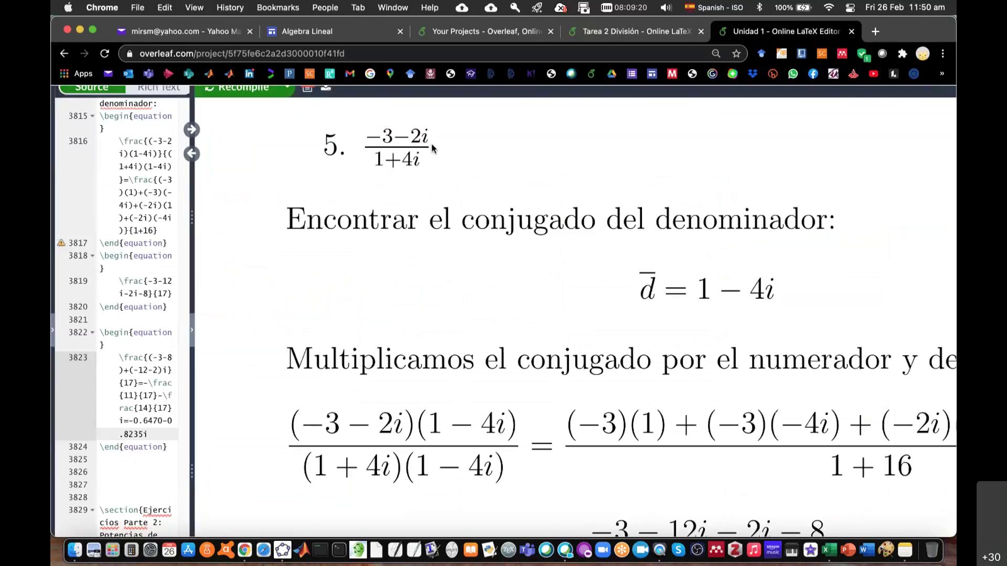
{"action": "key", "text": "super+Tab"}
{"action": "left_click", "coordinate": [399, 325]}
{"action": "type", "text": "-"}
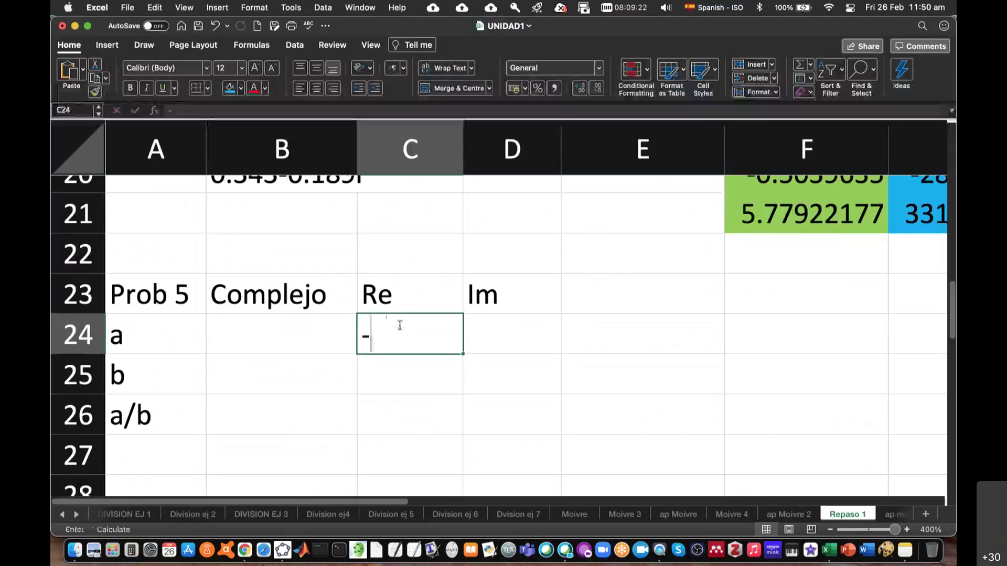
{"action": "type", "text": "3"}
{"action": "key", "text": "Tab"}
{"action": "type", "text": "-3"}
{"action": "key", "text": "BackSpace"}
{"action": "type", "text": "2"}
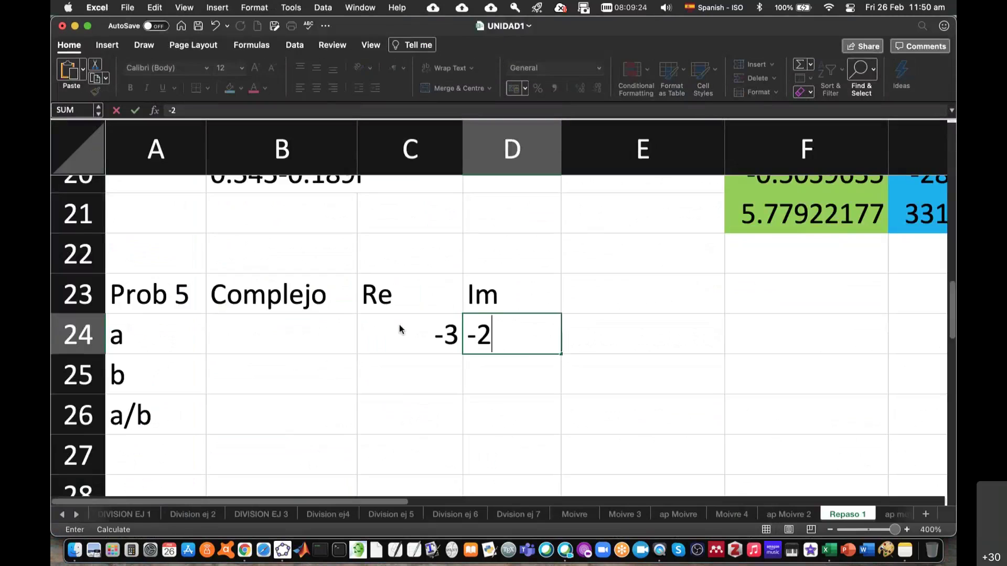
{"action": "key", "text": "super+Tab"}
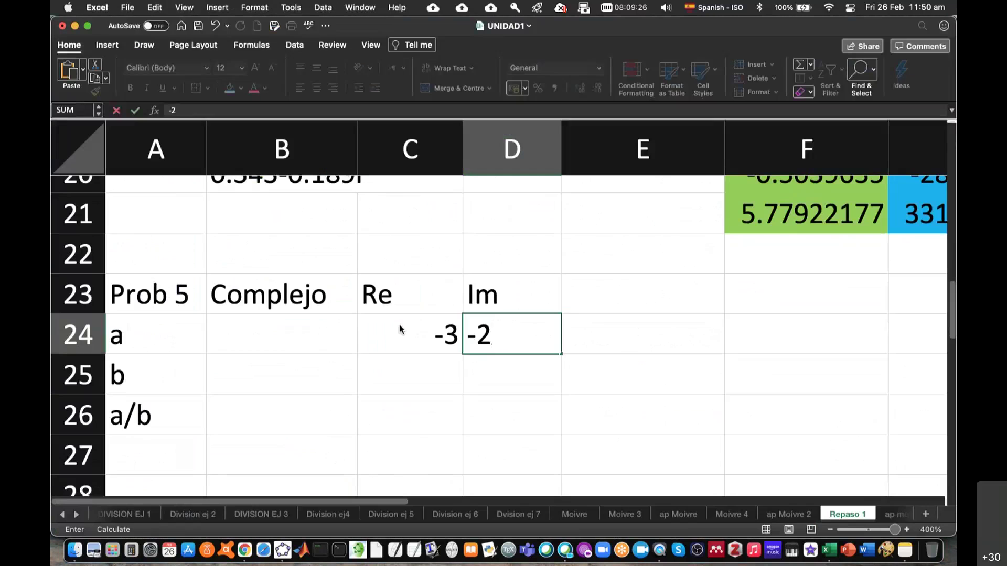
{"action": "key", "text": "Return"}
{"action": "type", "text": "1"}
{"action": "key", "text": "Tab"}
{"action": "type", "text": "-4"}
{"action": "key", "text": "Return"}
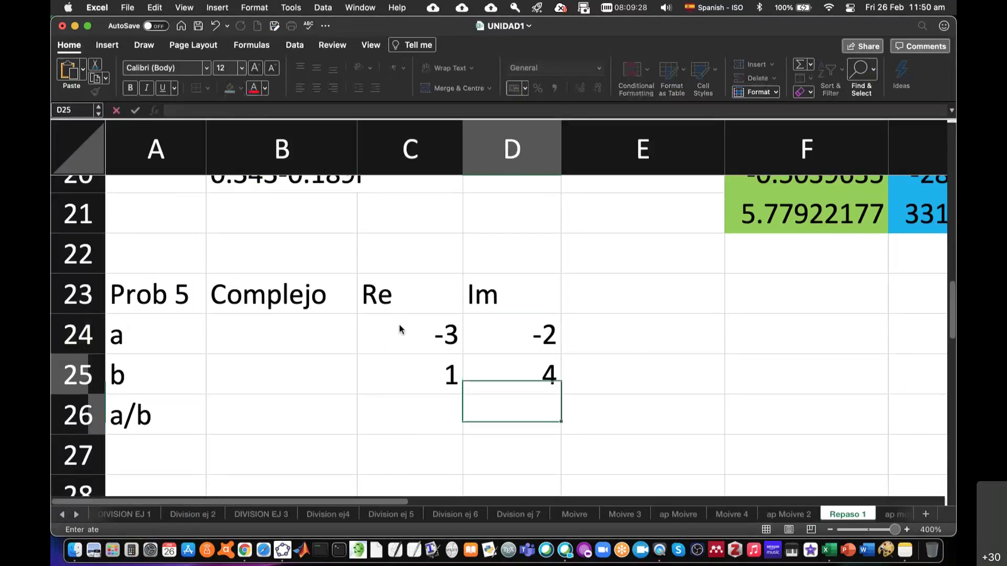
{"action": "key", "text": "Up"}
{"action": "key", "text": "Left"}
{"action": "key", "text": "Up"}
{"action": "key", "text": "Left"}
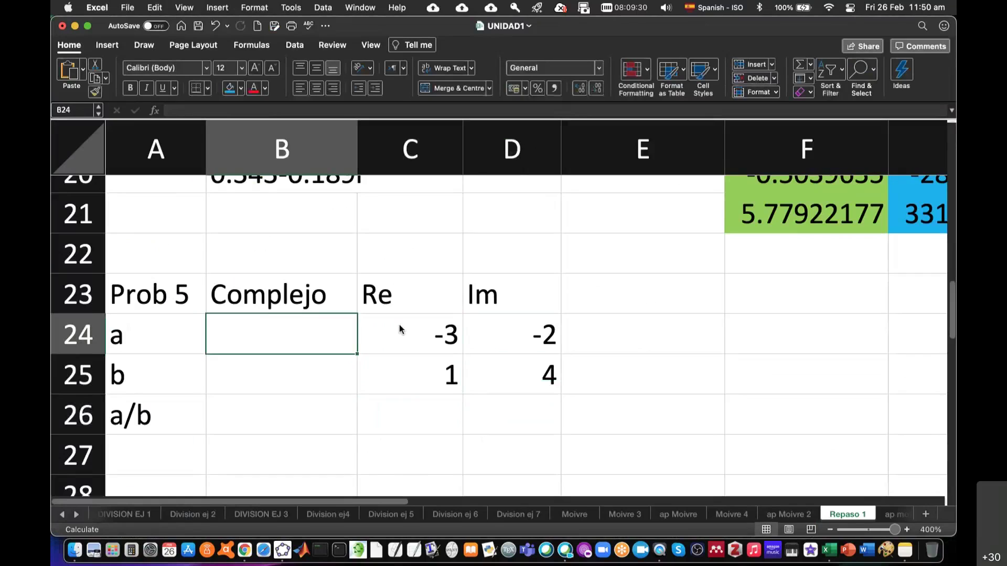
Build a = -3-2i in B24 with =COMPLEX(C24,D24) and fill it down to B25 for b = 1+4i.
{"action": "type", "text": "=comple"}
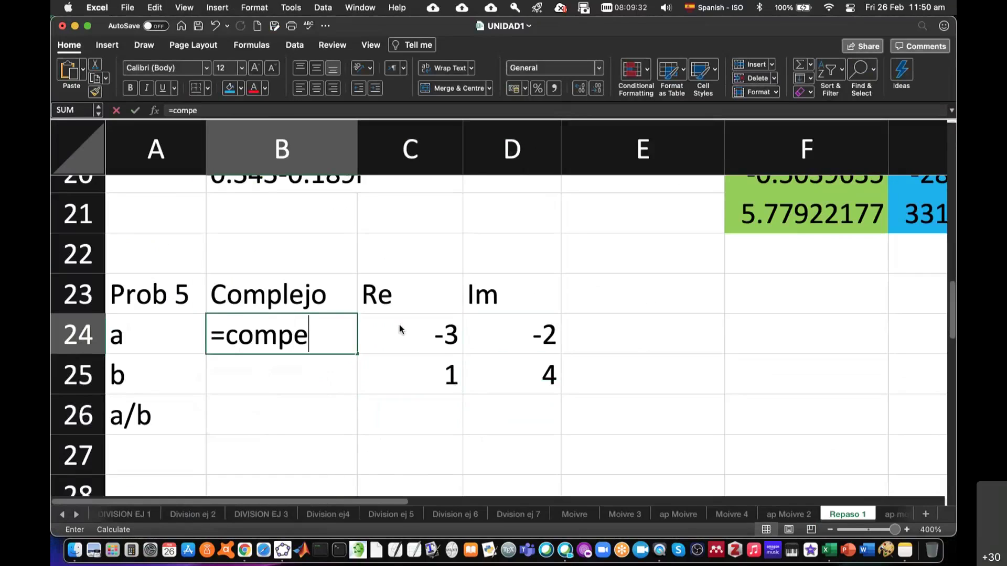
{"action": "key", "text": "BackSpace"}
{"action": "type", "text": "lex("}
{"action": "left_click", "coordinate": [418, 326]}
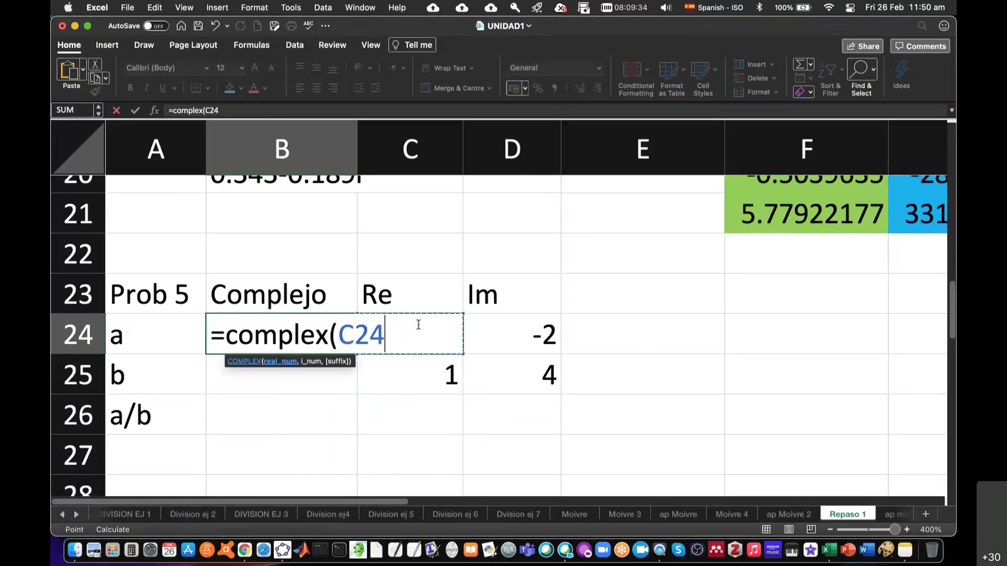
{"action": "type", "text": ";"}
{"action": "left_click", "coordinate": [495, 335]}
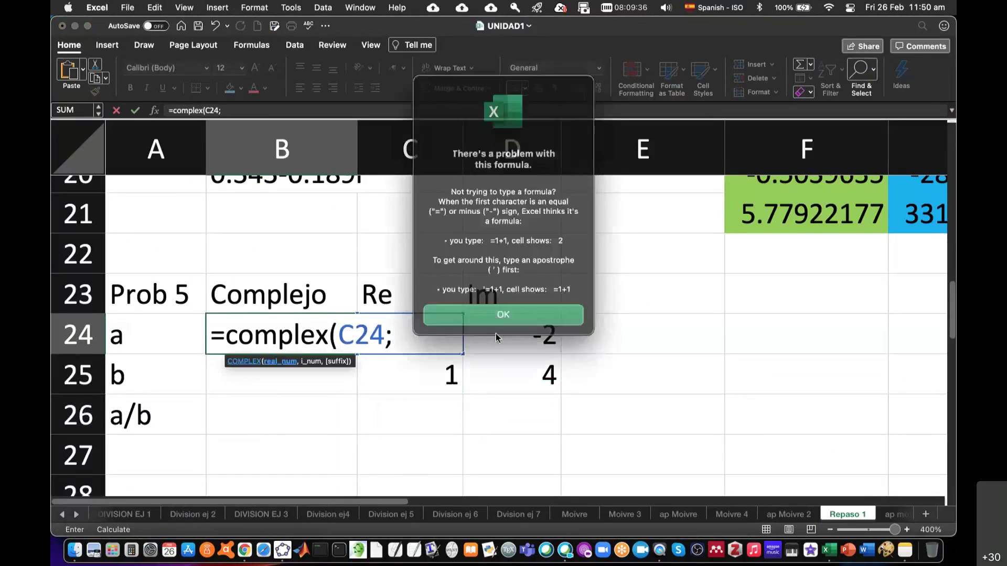
{"action": "left_click", "coordinate": [469, 307]}
{"action": "key", "text": "BackSpace"}
{"action": "type", "text": ","}
{"action": "left_click", "coordinate": [495, 328]}
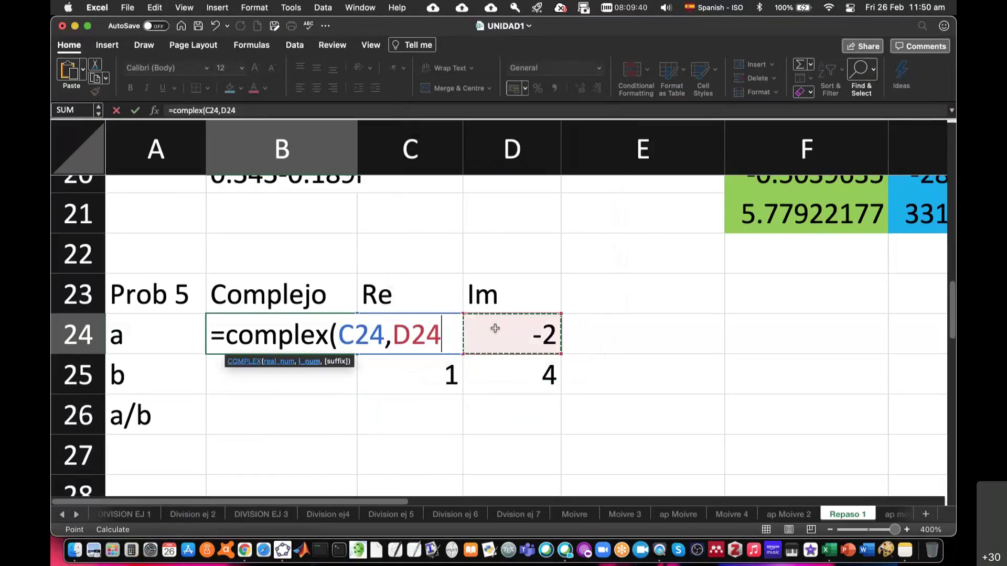
{"action": "type", "text": ")"}
{"action": "key", "text": "Return"}
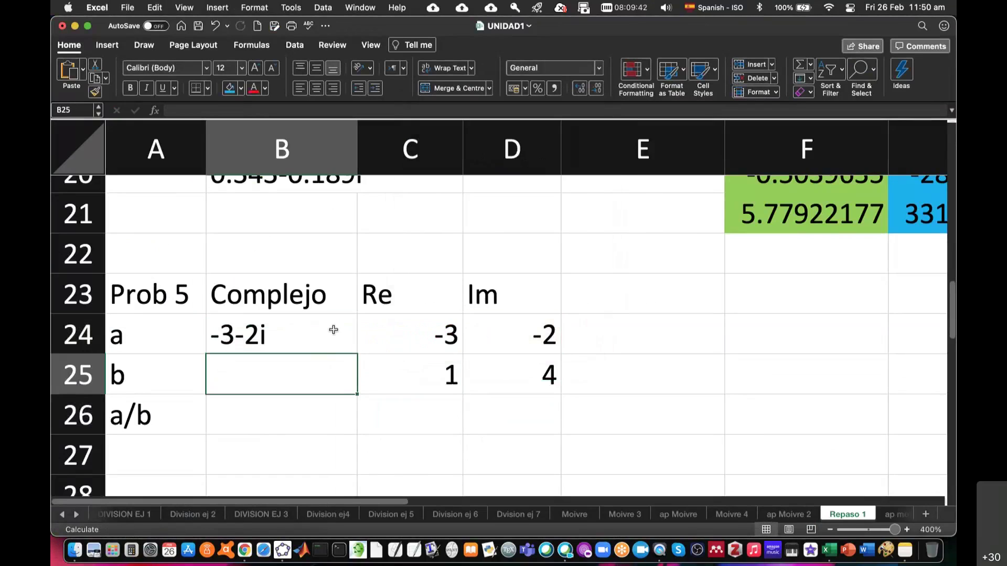
{"action": "left_click", "coordinate": [333, 329]}
{"action": "left_click_drag", "start_coordinate": [357, 354], "coordinate": [361, 389]}
Compute a/b in B26 with =IMDIV(B24,B25), giving -0.647058823529412+0.588235294117647i.
{"action": "left_click", "coordinate": [307, 418]}
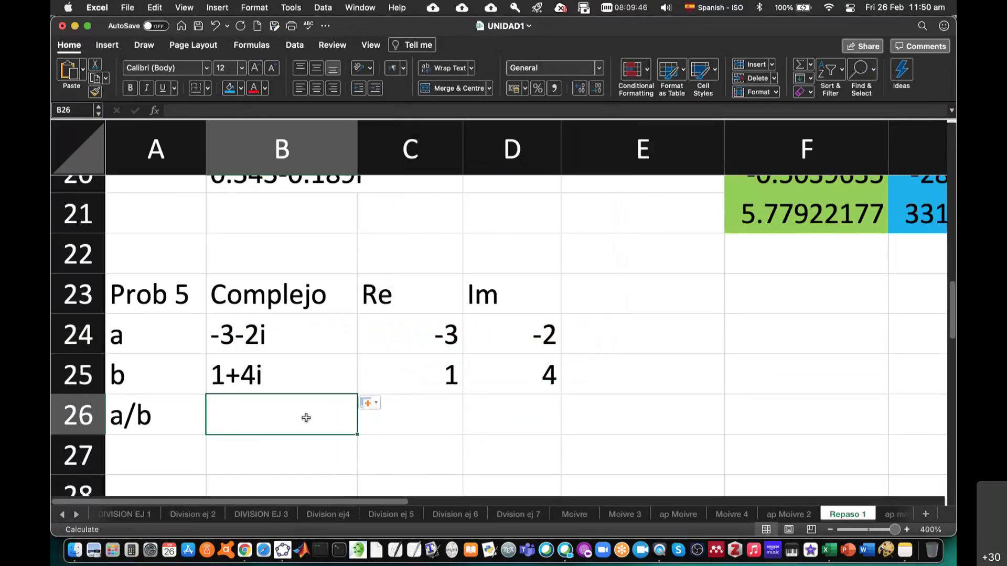
{"action": "type", "text": "="}
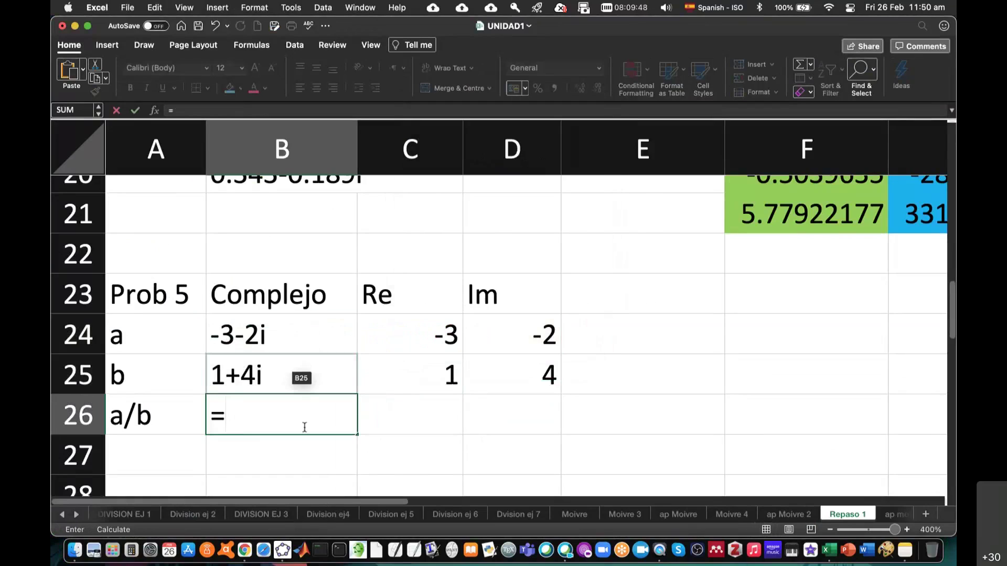
{"action": "type", "text": "imdiv"}
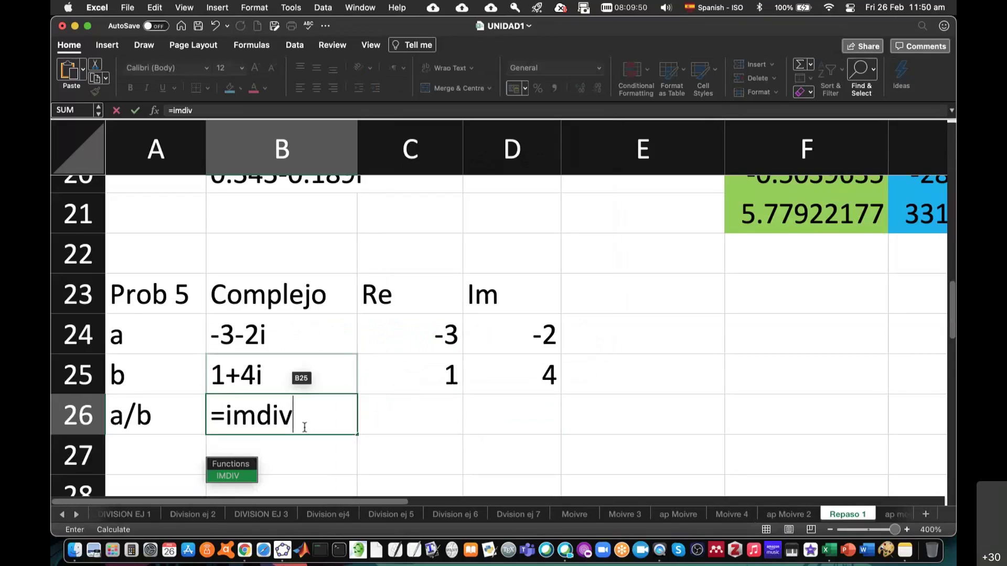
{"action": "type", "text": "("}
{"action": "left_click", "coordinate": [274, 339]}
{"action": "type", "text": ","}
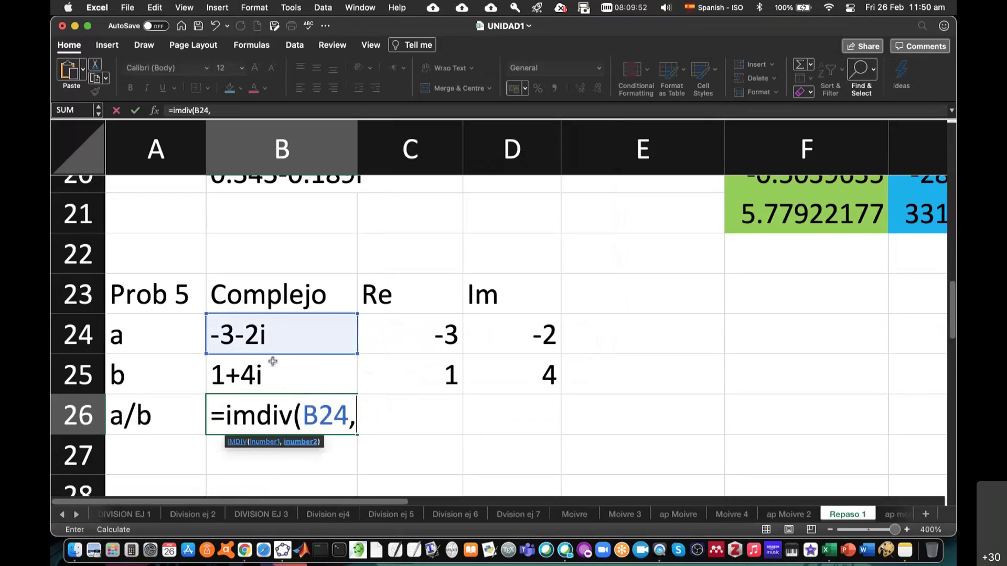
{"action": "left_click", "coordinate": [273, 362]}
{"action": "type", "text": ")"}
{"action": "key", "text": "Return"}
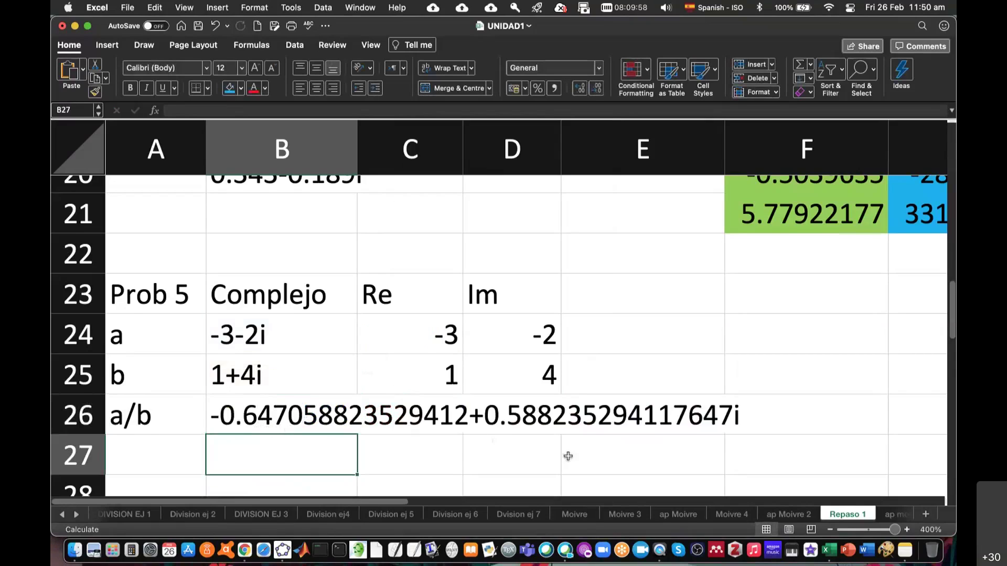
Compare Overleaf's compiled PDF with the Excel quotient, switching between the two windows.
{"action": "key", "text": "super+Tab"}
{"action": "scroll", "coordinate": [722, 459], "scroll_direction": "down", "scroll_amount": 5}
{"action": "scroll", "coordinate": [722, 459], "scroll_direction": "right", "scroll_amount": 2}
{"action": "scroll", "coordinate": [721, 459], "scroll_direction": "right", "scroll_amount": 3}
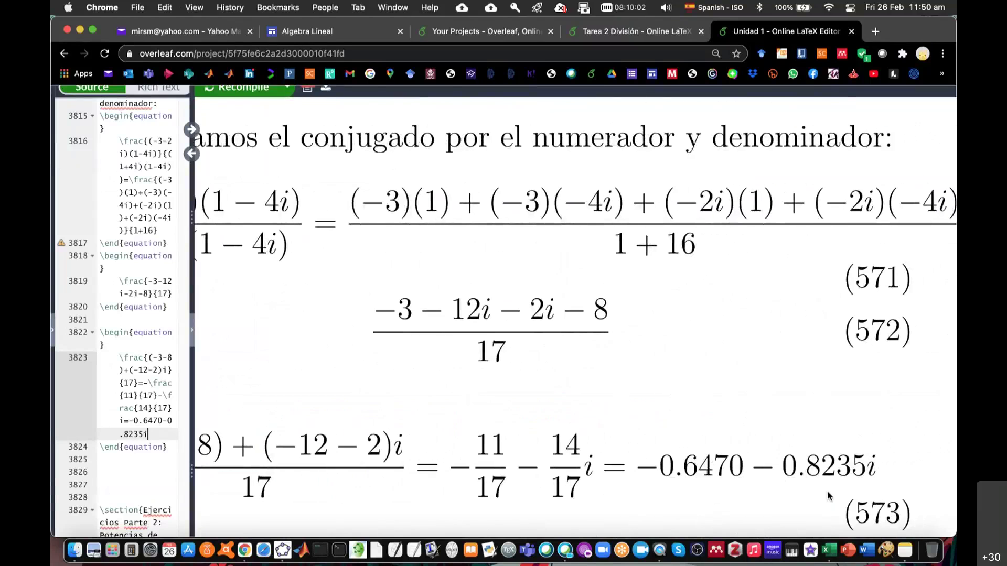
{"action": "key", "text": "super+Tab"}
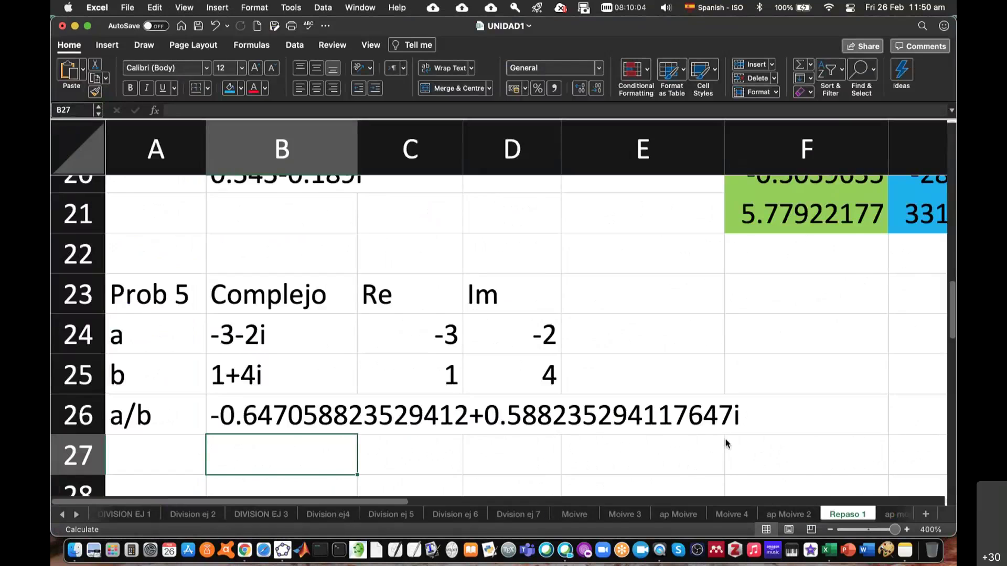
{"action": "key", "text": "super+Tab"}
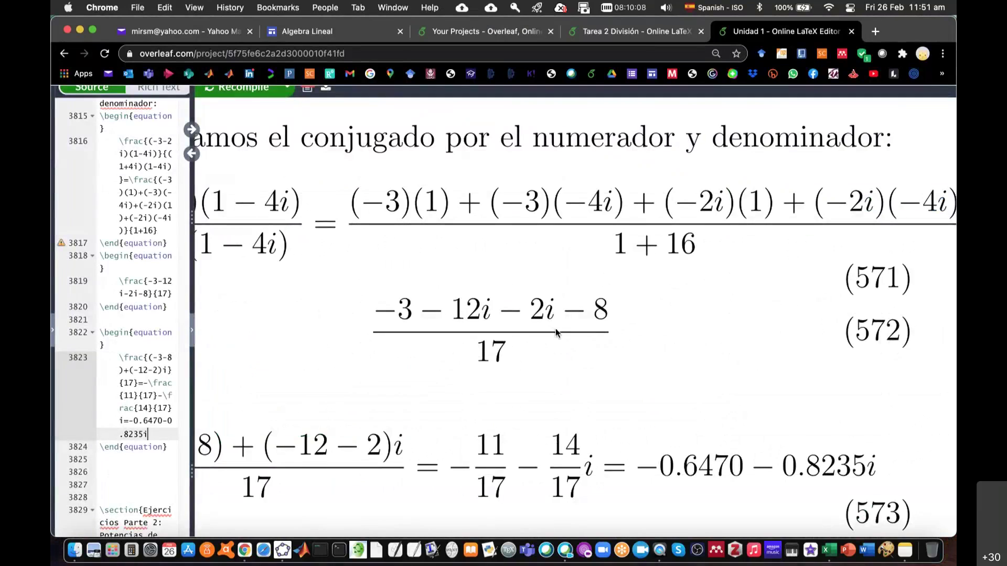
Scroll the PDF preview to reread the conjugate multiplication steps and the −11/17 result line.
{"action": "scroll", "coordinate": [637, 430], "scroll_direction": "left", "scroll_amount": 3}
{"action": "scroll", "coordinate": [637, 430], "scroll_direction": "up", "scroll_amount": 3}
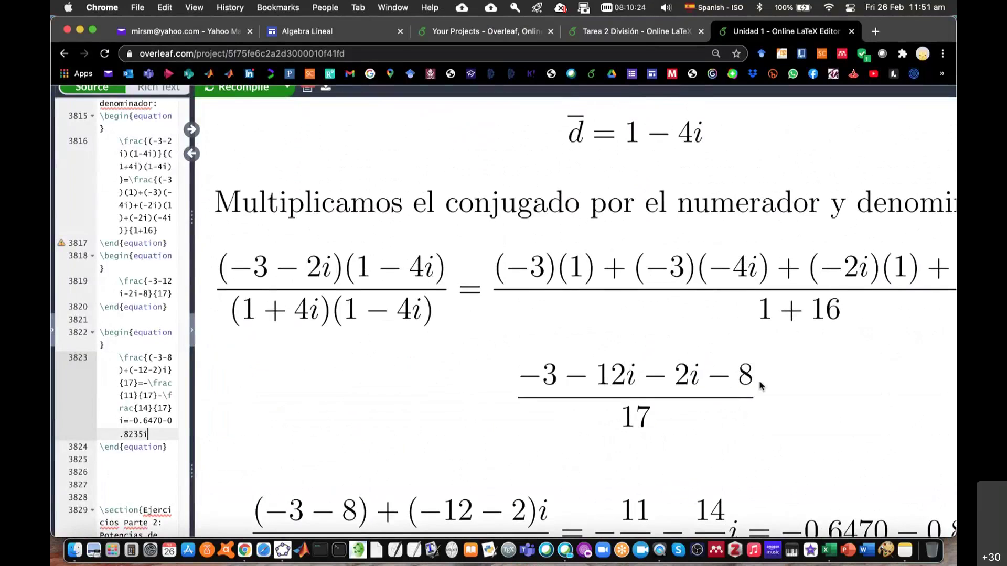
{"action": "scroll", "coordinate": [760, 386], "scroll_direction": "up", "scroll_amount": 3}
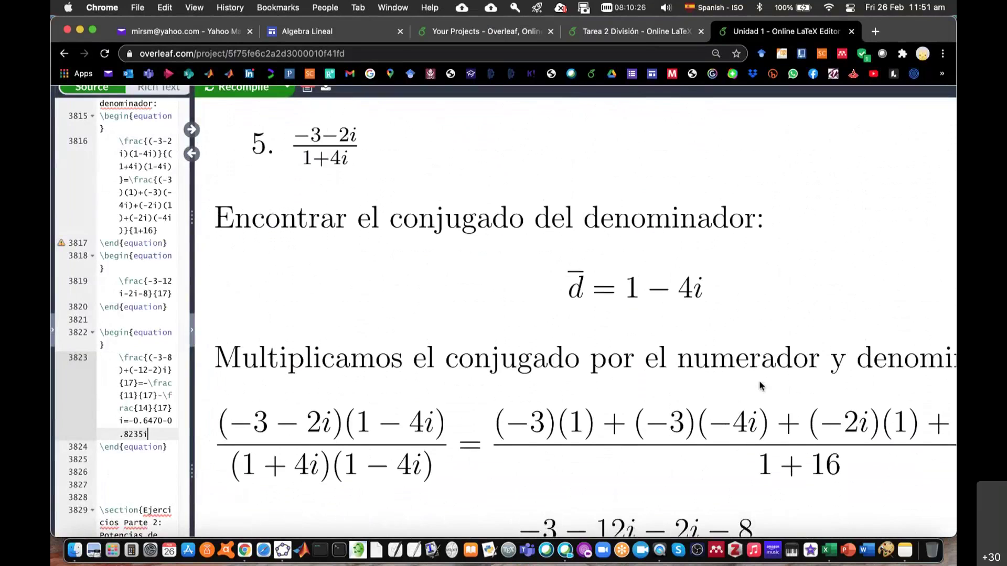
{"action": "scroll", "coordinate": [760, 386], "scroll_direction": "down", "scroll_amount": 1}
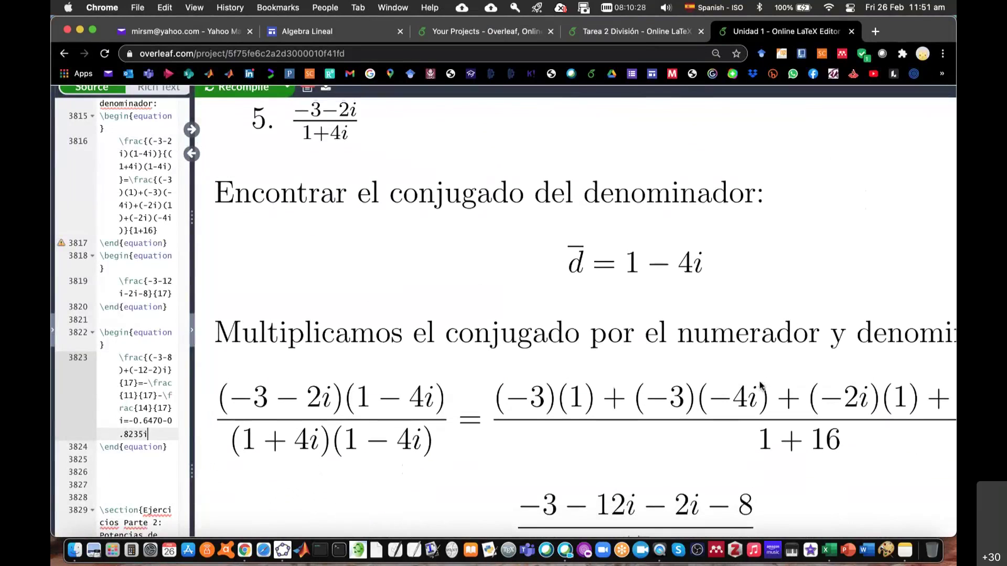
{"action": "scroll", "coordinate": [760, 382], "scroll_direction": "down", "scroll_amount": 3}
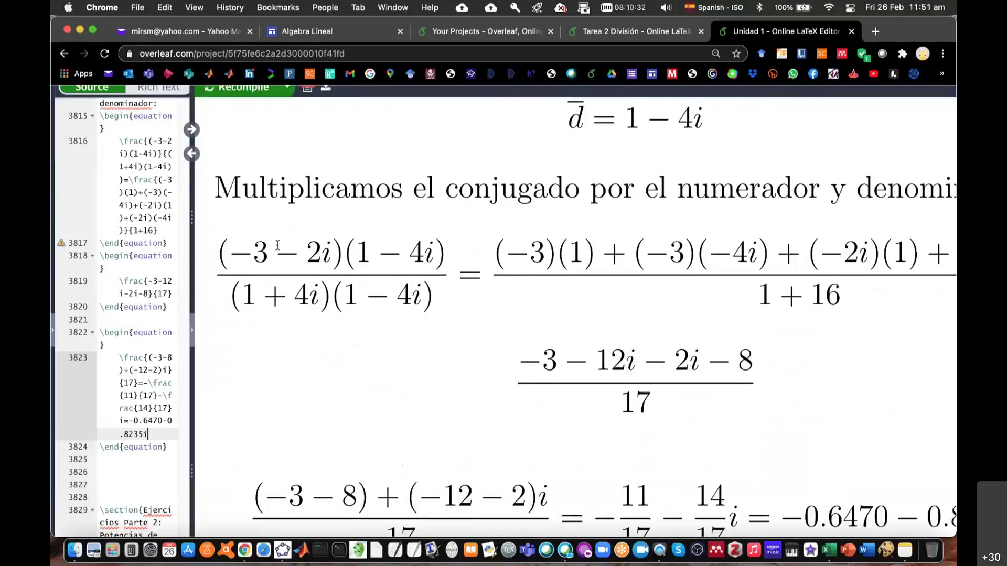
{"action": "scroll", "coordinate": [487, 279], "scroll_direction": "up", "scroll_amount": 3}
{"action": "scroll", "coordinate": [488, 277], "scroll_direction": "down", "scroll_amount": 1}
{"action": "scroll", "coordinate": [487, 276], "scroll_direction": "down", "scroll_amount": 2}
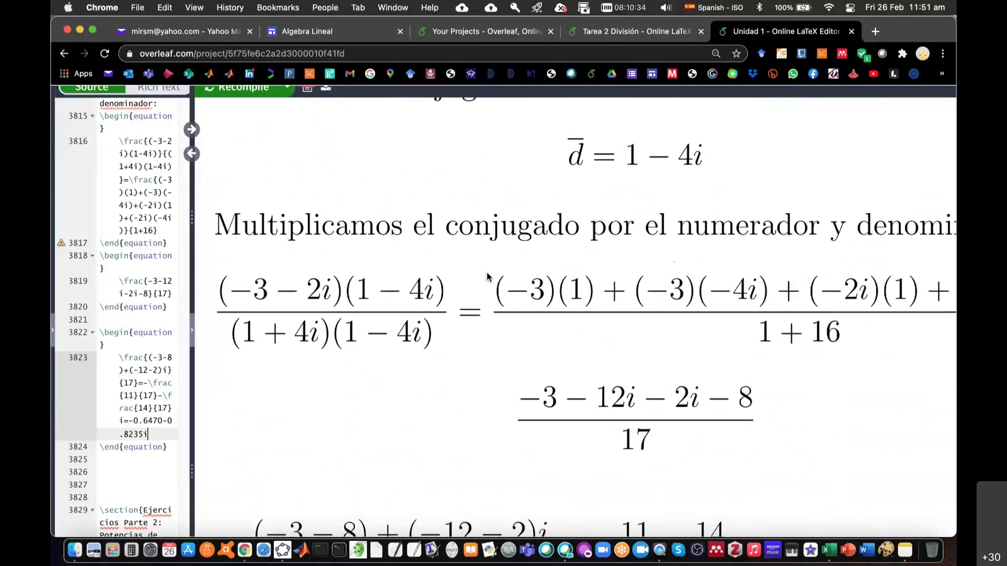
{"action": "scroll", "coordinate": [702, 369], "scroll_direction": "right", "scroll_amount": 1}
{"action": "scroll", "coordinate": [703, 368], "scroll_direction": "right", "scroll_amount": 3}
{"action": "scroll", "coordinate": [702, 369], "scroll_direction": "right", "scroll_amount": 2}
{"action": "scroll", "coordinate": [703, 368], "scroll_direction": "right", "scroll_amount": 1}
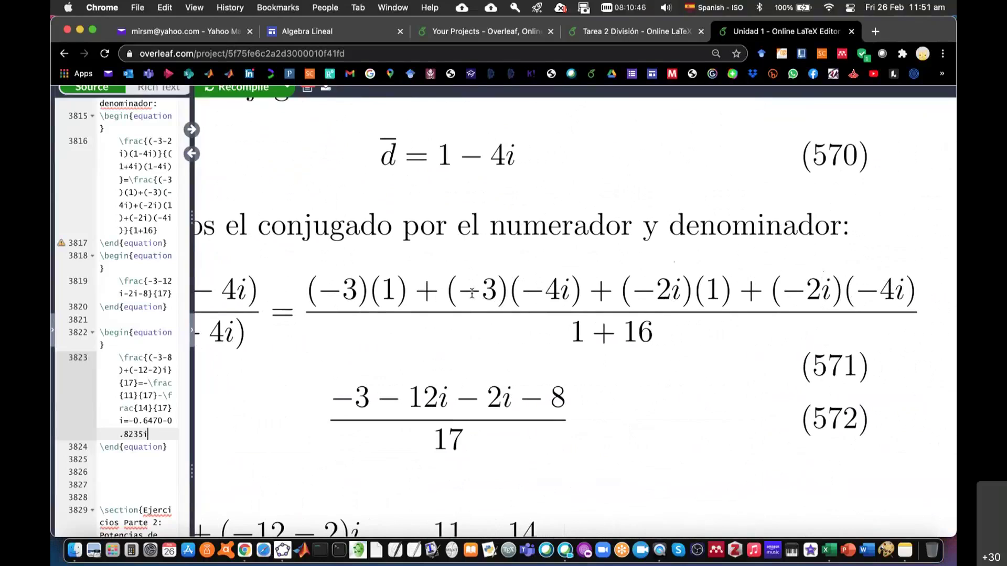
{"action": "scroll", "coordinate": [503, 360], "scroll_direction": "left", "scroll_amount": 4}
{"action": "scroll", "coordinate": [462, 355], "scroll_direction": "left", "scroll_amount": 1}
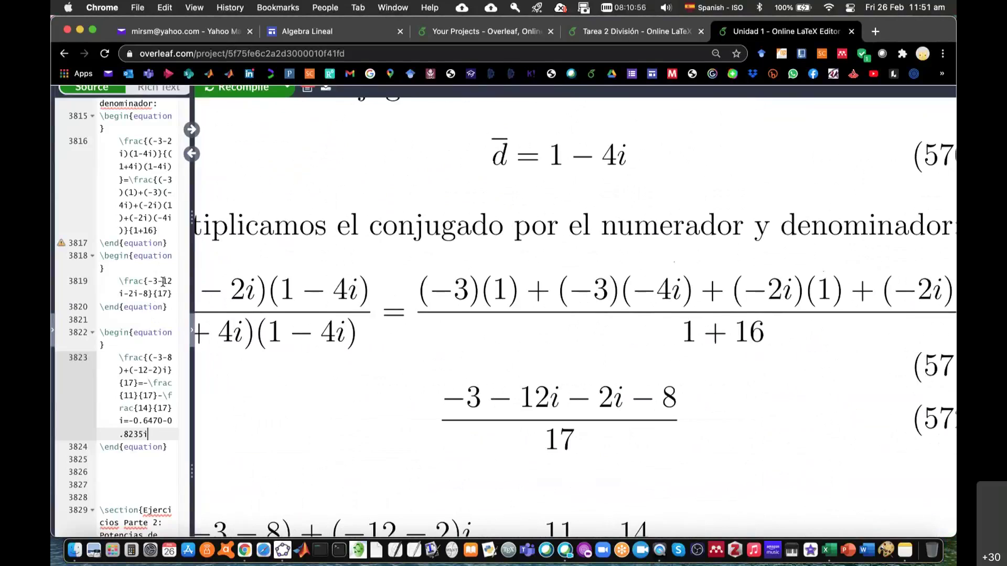
Correct the signs so the numerator reads −3+12i−2i−8 and the regrouped term reads (12−2)i.
{"action": "left_click", "coordinate": [163, 282]}
{"action": "key", "text": "BackSpace"}
{"action": "type", "text": "+"}
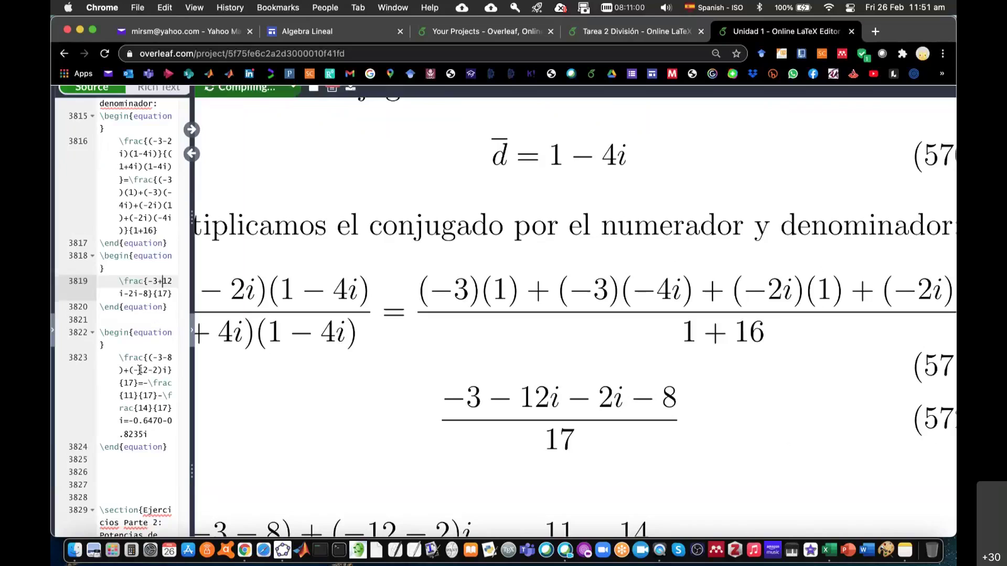
{"action": "left_click", "coordinate": [143, 370]}
{"action": "key", "text": "BackSpace"}
{"action": "scroll", "coordinate": [636, 423], "scroll_direction": "down", "scroll_amount": 3}
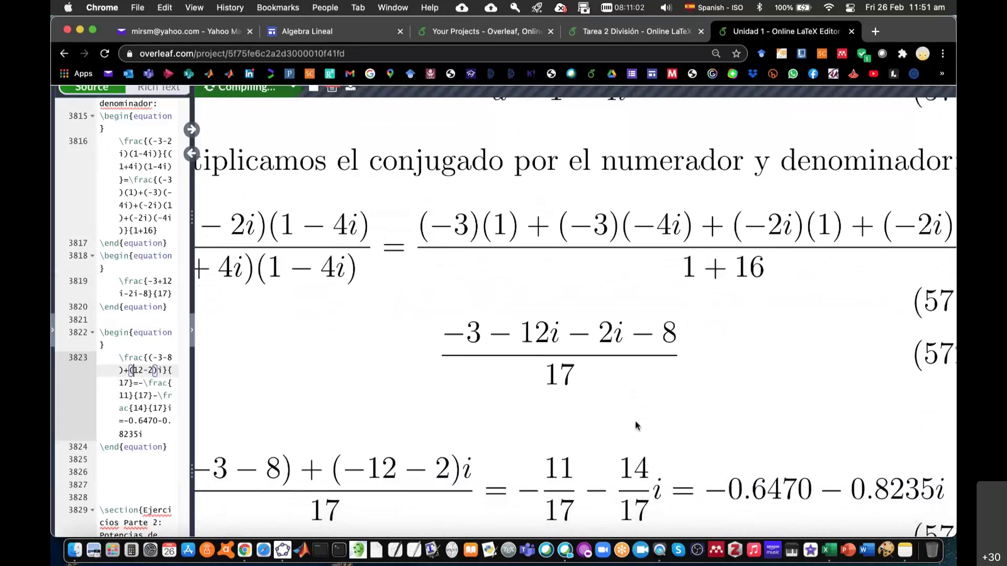
{"action": "scroll", "coordinate": [532, 433], "scroll_direction": "left", "scroll_amount": 2}
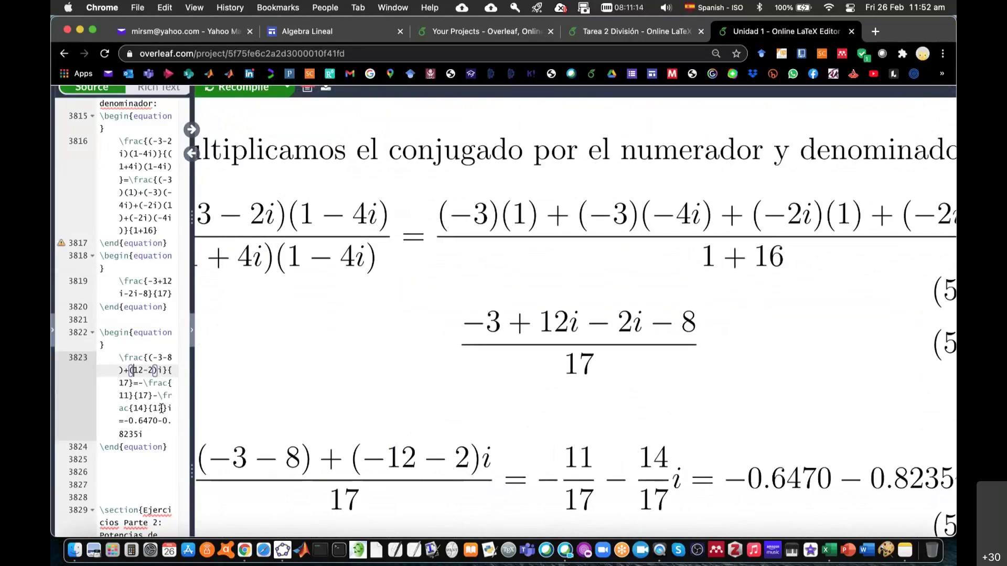
Change the imaginary fraction \frac{14}{17} to \frac{10}{17}.
{"action": "left_click", "coordinate": [144, 405]}
{"action": "key", "text": "BackSpace"}
{"action": "type", "text": "0"}
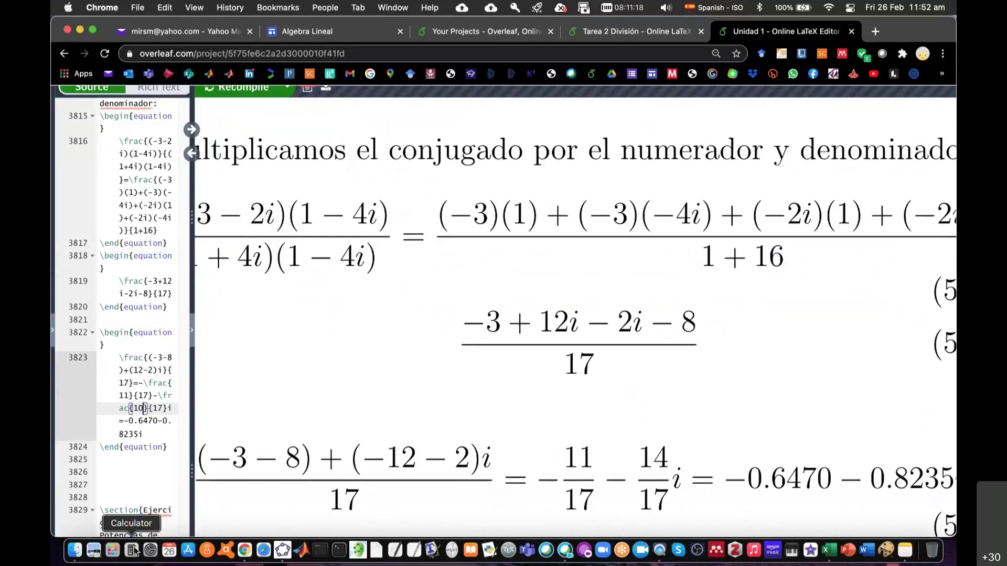
Compute 10 ÷ 17 = 0.588235294117647 in Calculator.
{"action": "left_click", "coordinate": [131, 550]}
{"action": "left_click", "coordinate": [403, 172]}
{"action": "left_click", "coordinate": [417, 202]}
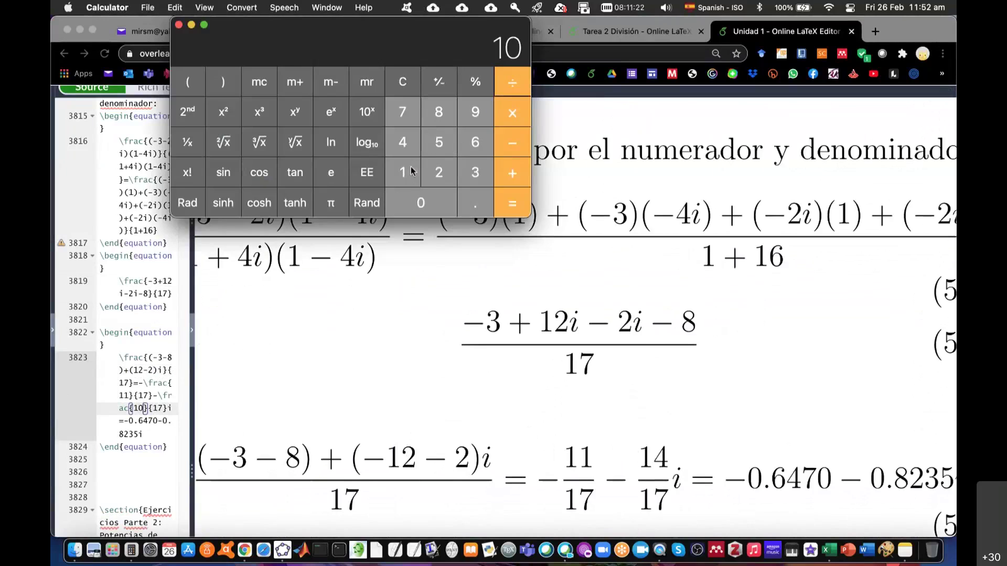
{"action": "left_click", "coordinate": [512, 82]}
{"action": "left_click", "coordinate": [403, 172]}
{"action": "left_click", "coordinate": [402, 112]}
{"action": "left_click", "coordinate": [512, 203]}
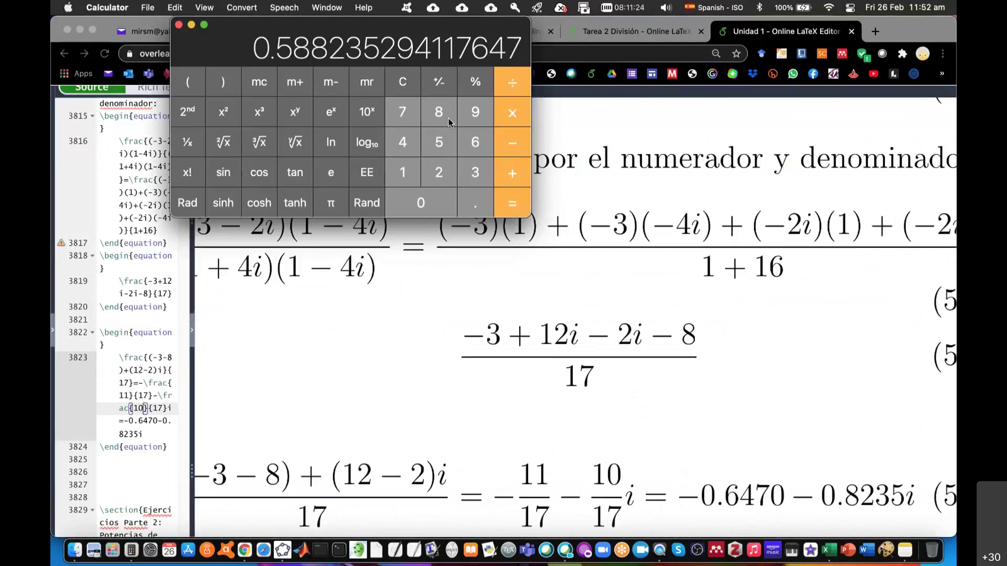
Change the answer's decimal imaginary part in Overleaf to 0.5882.
{"action": "left_click", "coordinate": [434, 320]}
{"action": "scroll", "coordinate": [433, 320], "scroll_direction": "down", "scroll_amount": 3}
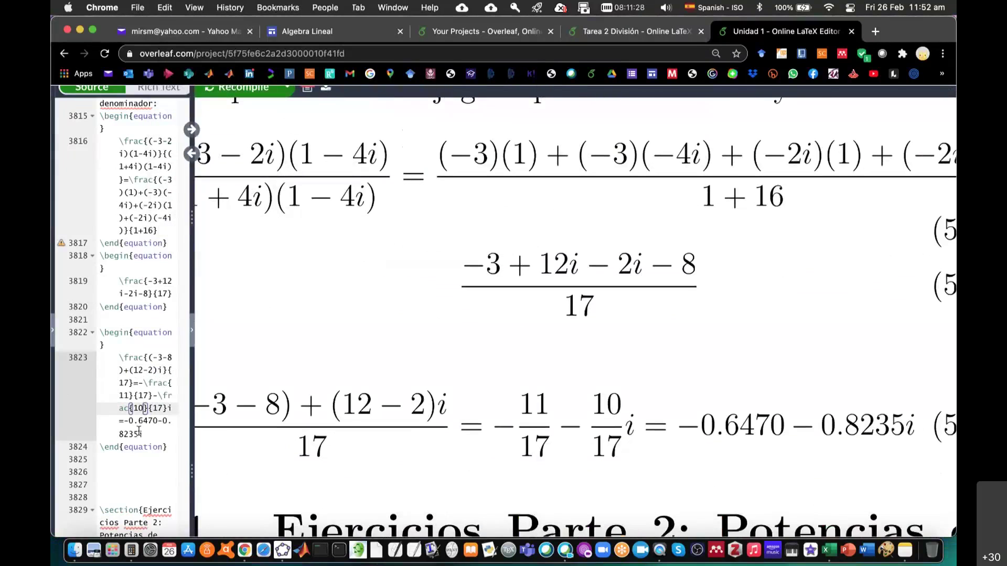
{"action": "left_click", "coordinate": [156, 439]}
{"action": "key", "text": "BackSpace"}
{"action": "key", "text": "BackSpace"}
{"action": "type", "text": "588"}
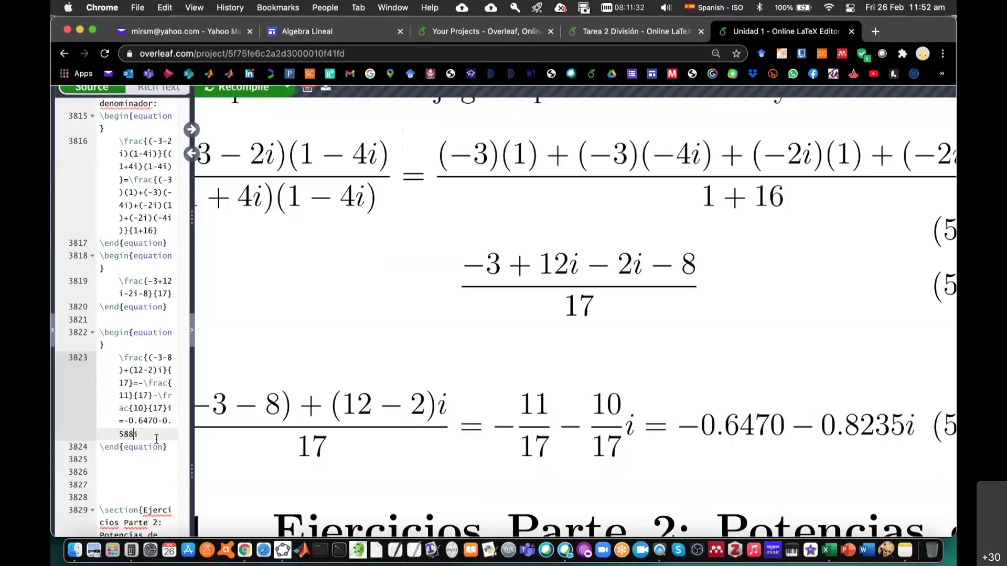
{"action": "key", "text": "super+Tab"}
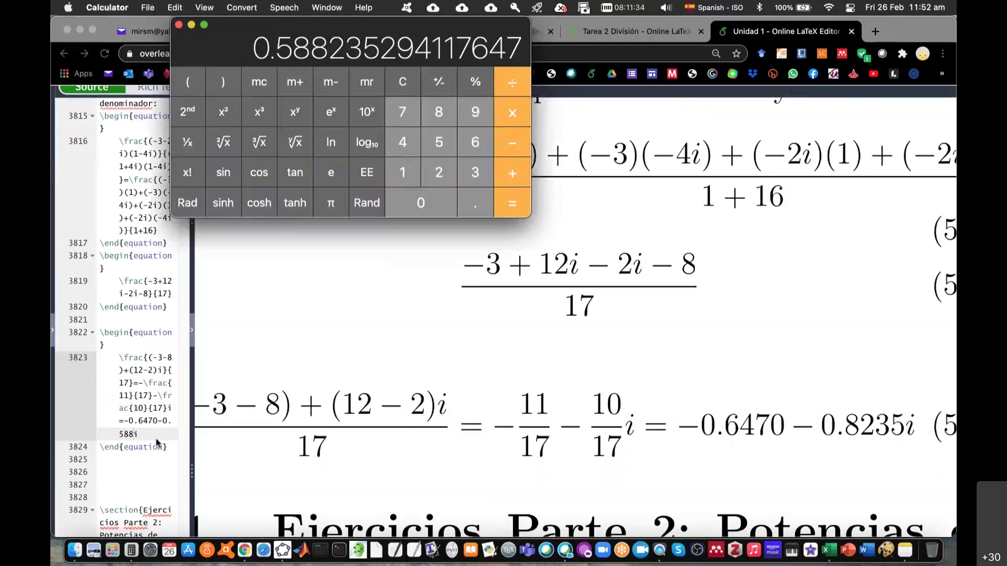
{"action": "key", "text": "super+Tab"}
{"action": "type", "text": "2"}
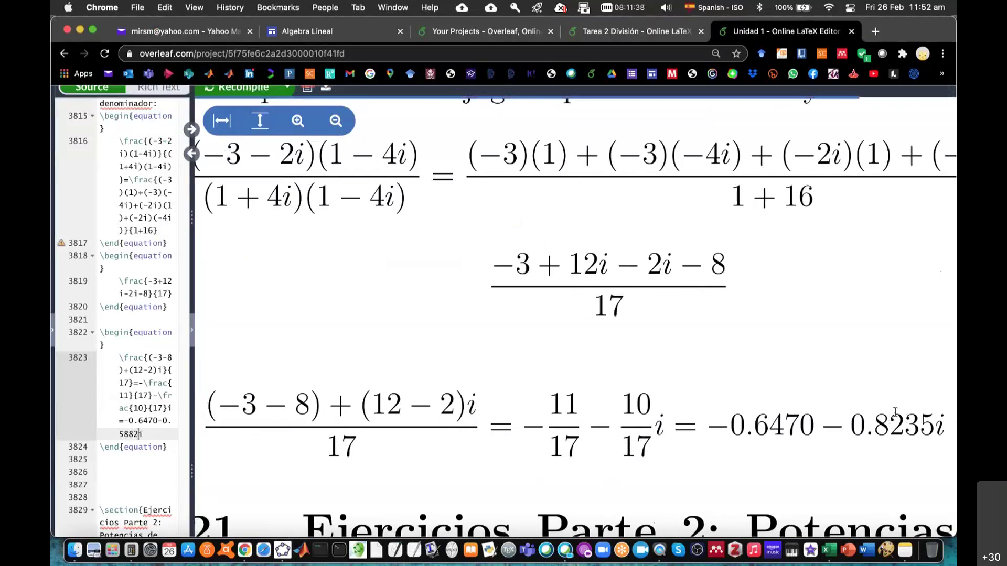
Back in Excel, review the a/b formula in B26 and a's imaginary part.
{"action": "left_click", "coordinate": [830, 555]}
{"action": "key", "text": "Up"}
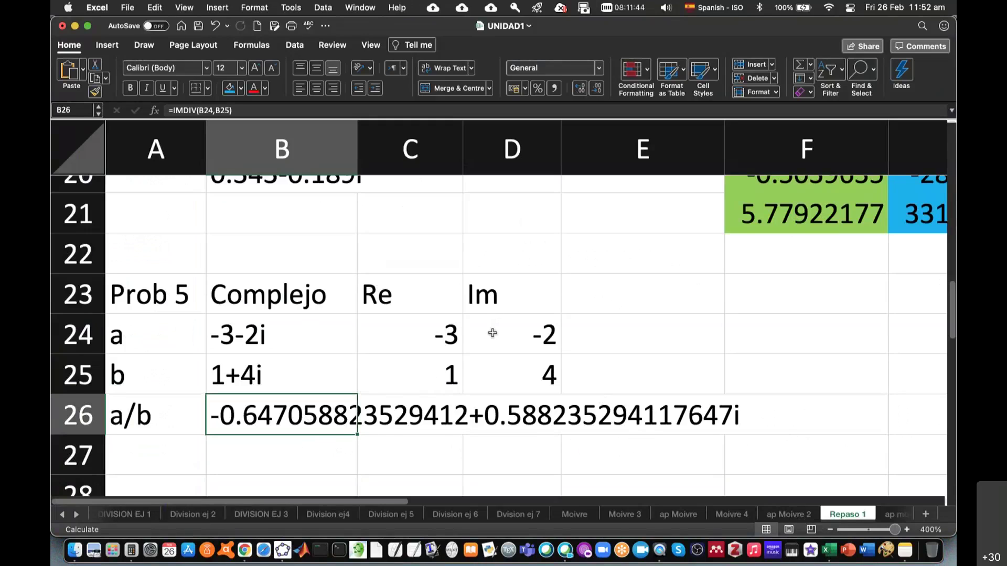
{"action": "left_click", "coordinate": [492, 333]}
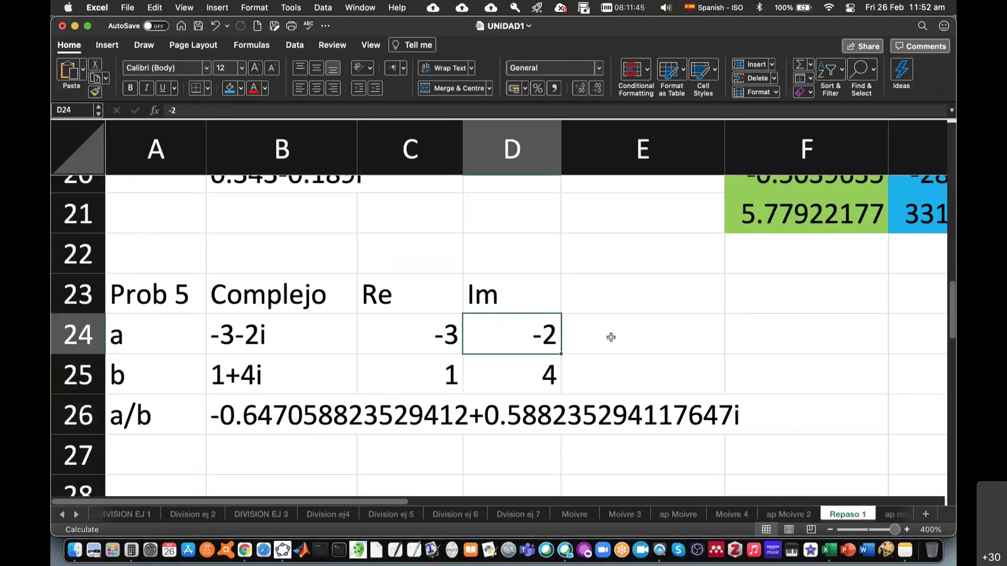
Add the column headers 'Magnitud' and 'áng rad' in E23:F23.
{"action": "left_click", "coordinate": [623, 294]}
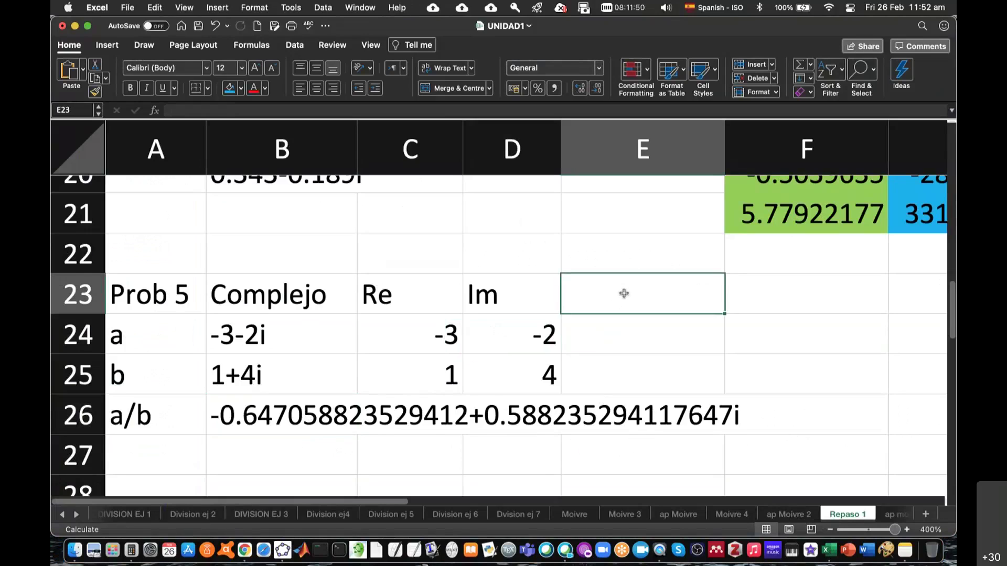
{"action": "type", "text": "Magnitud"}
{"action": "key", "text": "Tab"}
{"action": "type", "text": "ám"}
{"action": "key", "text": "BackSpace"}
{"action": "type", "text": "ng "}
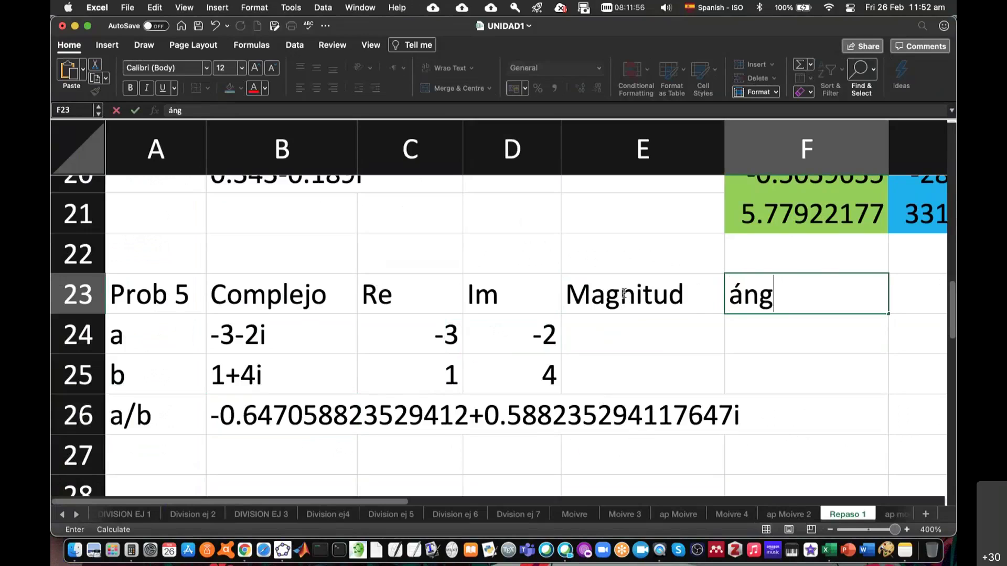
{"action": "type", "text": "rad"}
Enter =IMABS(B24) in E24 and fill to E25, giving magnitudes 3.60555128 and 4.12310563.
{"action": "left_click", "coordinate": [640, 332]}
{"action": "type", "text": "="}
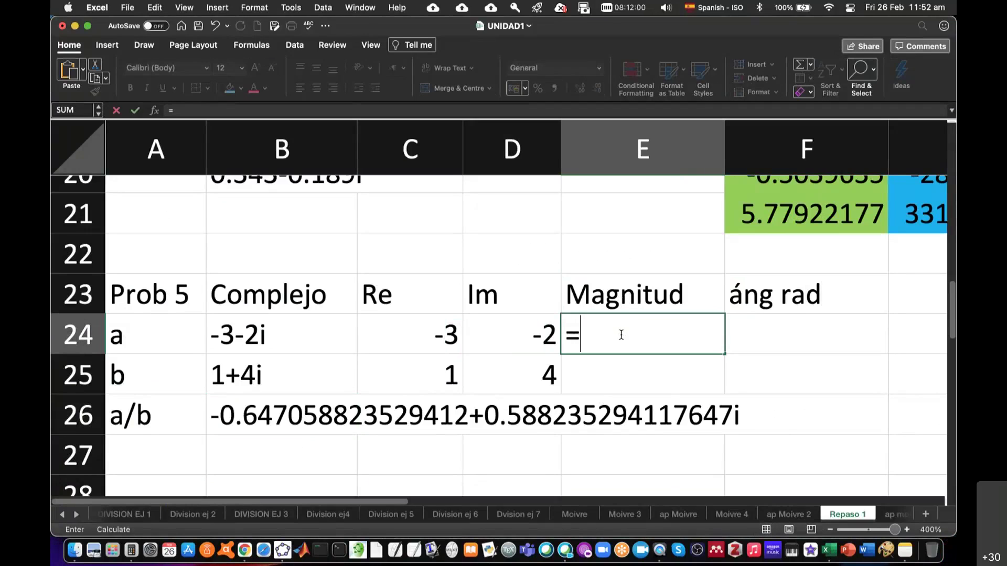
{"action": "type", "text": "ima"}
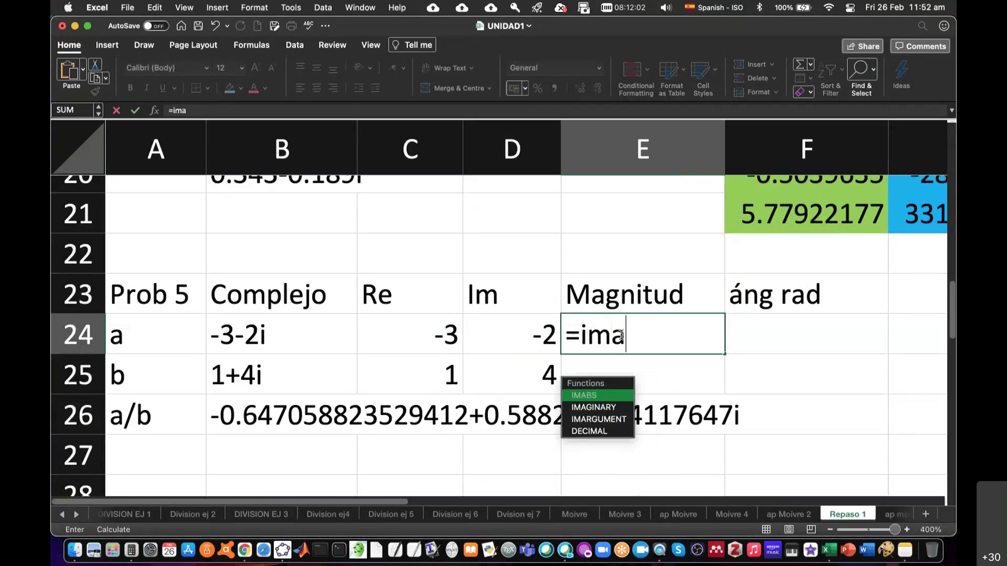
{"action": "type", "text": "bs("}
{"action": "left_click", "coordinate": [349, 326]}
{"action": "key", "text": "Return"}
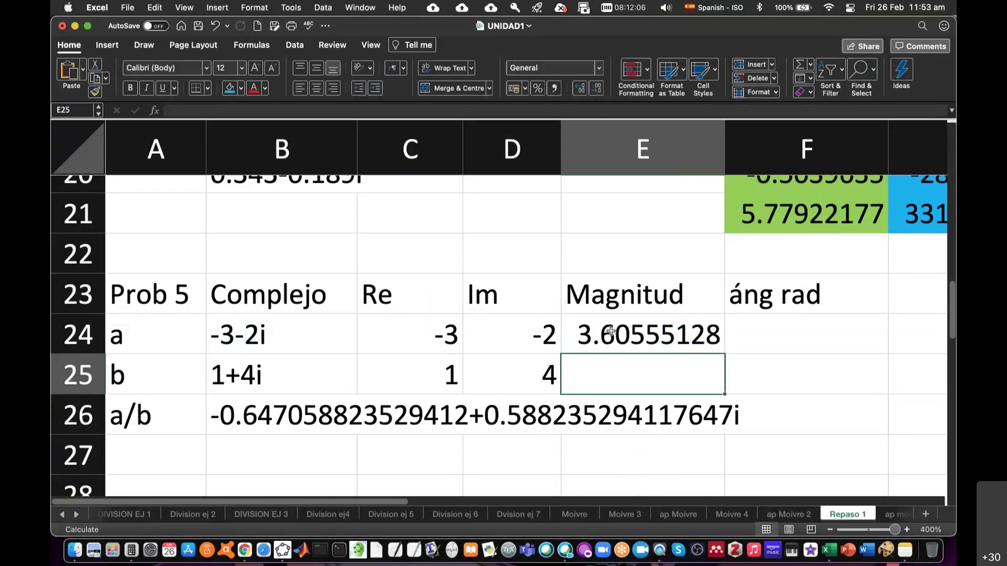
{"action": "left_click", "coordinate": [715, 335]}
{"action": "left_click_drag", "start_coordinate": [724, 353], "coordinate": [723, 386]}
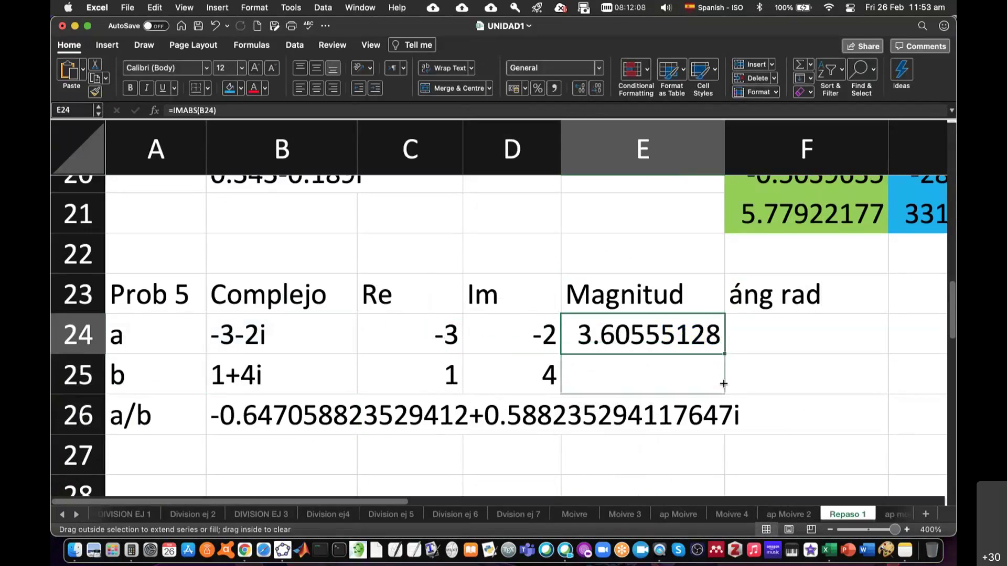
Enter =IMARGUMENT(B24) in F24, giving a's angle of −2.5535901 rad.
{"action": "left_click", "coordinate": [787, 333]}
{"action": "type", "text": "=imarg"}
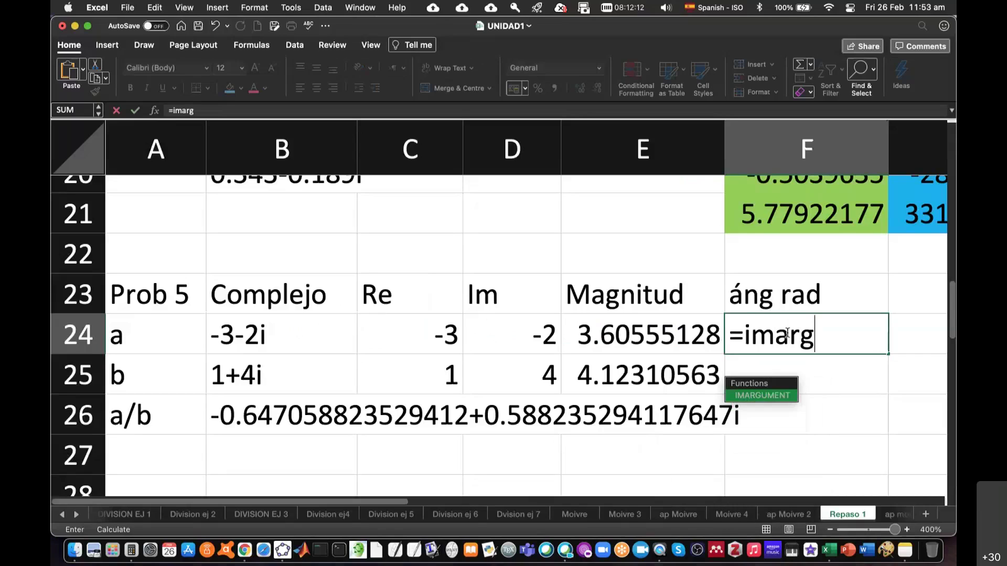
{"action": "double_click", "coordinate": [785, 398]}
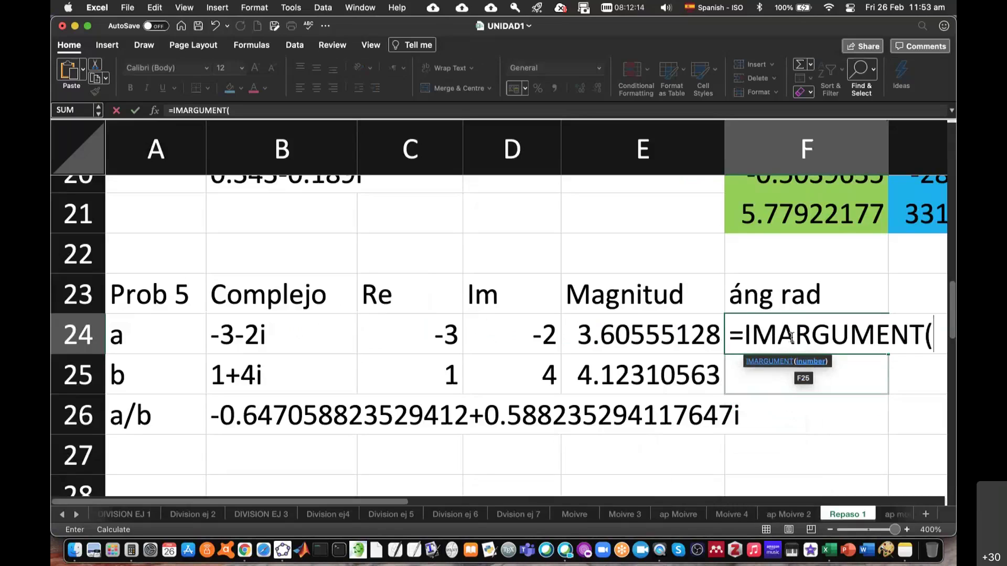
{"action": "left_click", "coordinate": [287, 331]}
{"action": "type", "text": ")"}
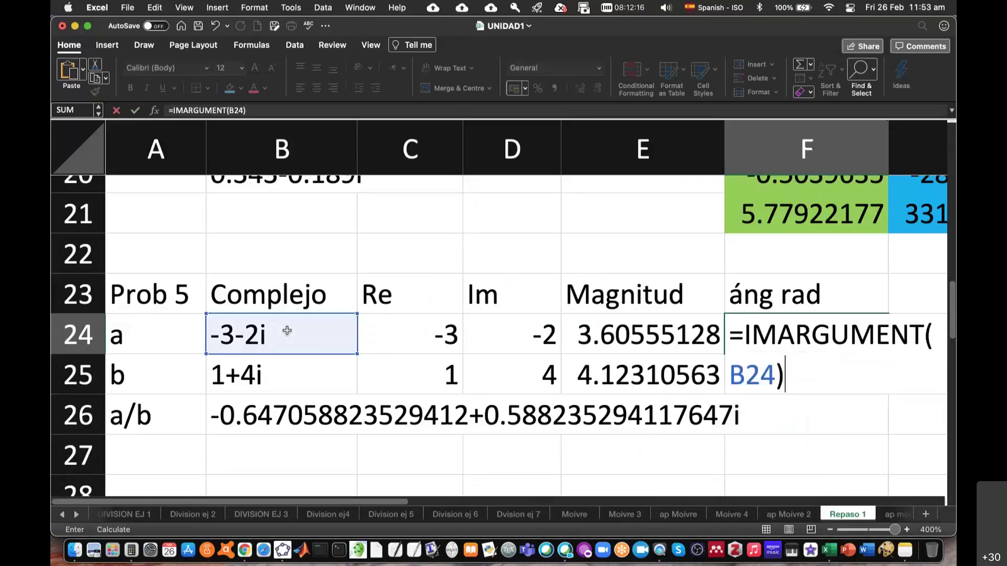
{"action": "key", "text": "Return"}
{"action": "left_click", "coordinate": [776, 338]}
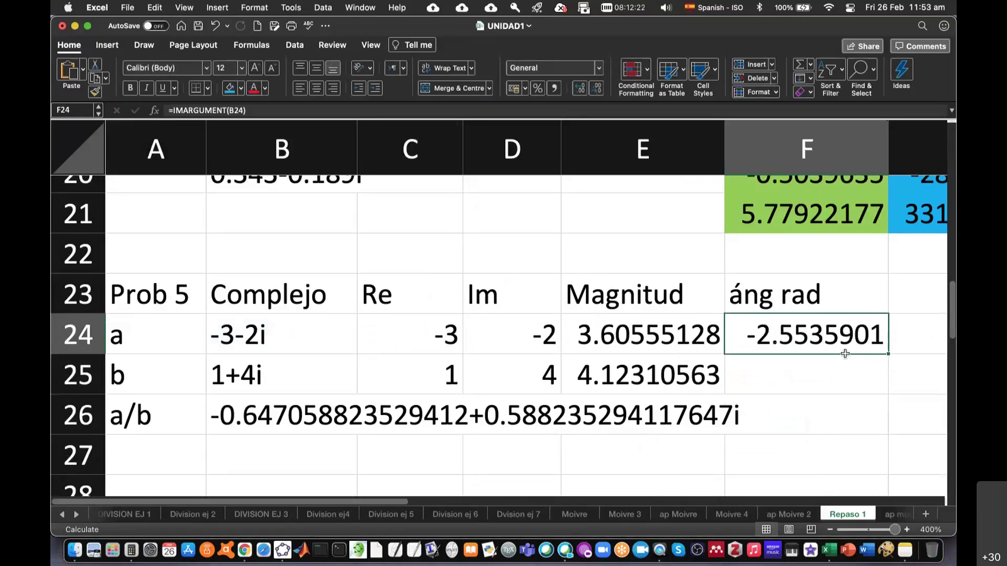
Fill the angle formula down to F25, giving b's angle 1.32581766.
{"action": "scroll", "coordinate": [885, 351], "scroll_direction": "down", "scroll_amount": 2}
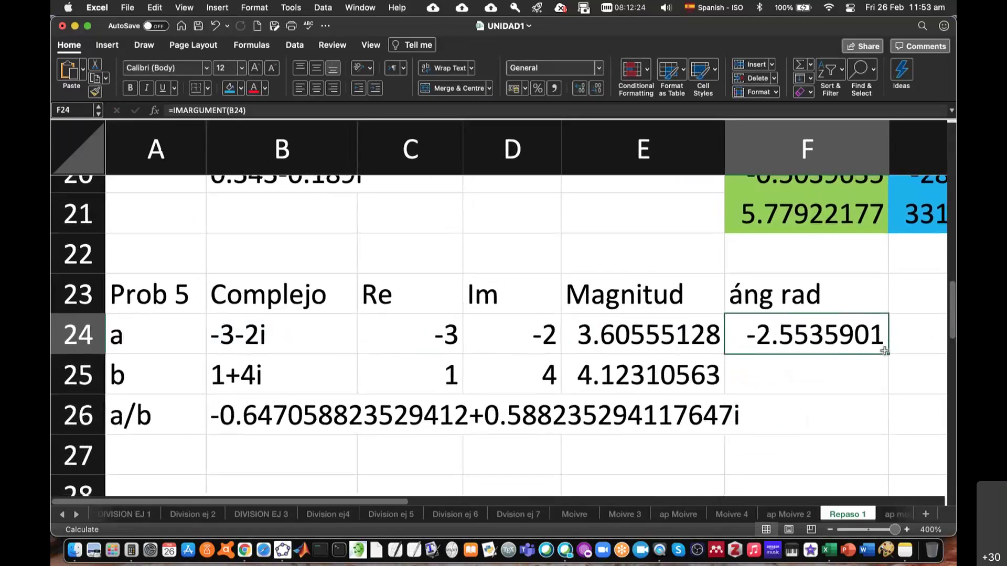
{"action": "scroll", "coordinate": [734, 346], "scroll_direction": "down", "scroll_amount": 3}
{"action": "scroll", "coordinate": [609, 340], "scroll_direction": "down", "scroll_amount": 1}
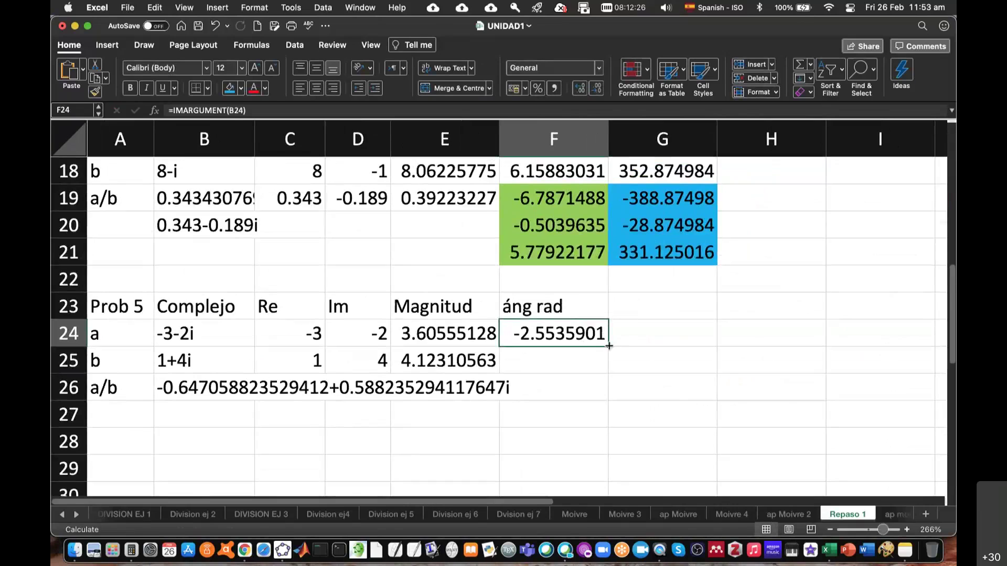
{"action": "left_click_drag", "start_coordinate": [609, 339], "coordinate": [609, 370]}
{"action": "scroll", "coordinate": [692, 318], "scroll_direction": "up", "scroll_amount": 2}
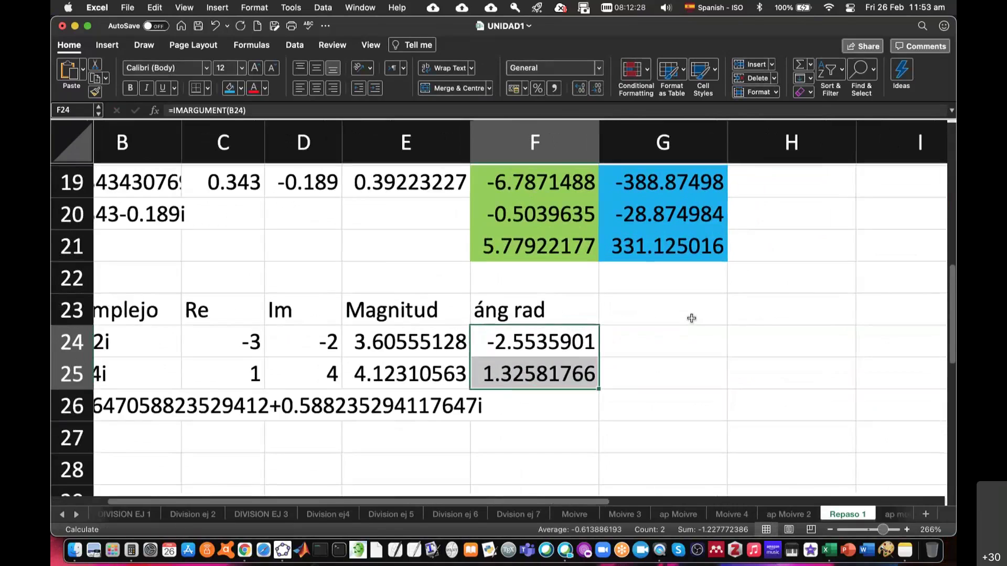
{"action": "scroll", "coordinate": [691, 319], "scroll_direction": "up", "scroll_amount": 2}
{"action": "scroll", "coordinate": [687, 393], "scroll_direction": "up", "scroll_amount": 1}
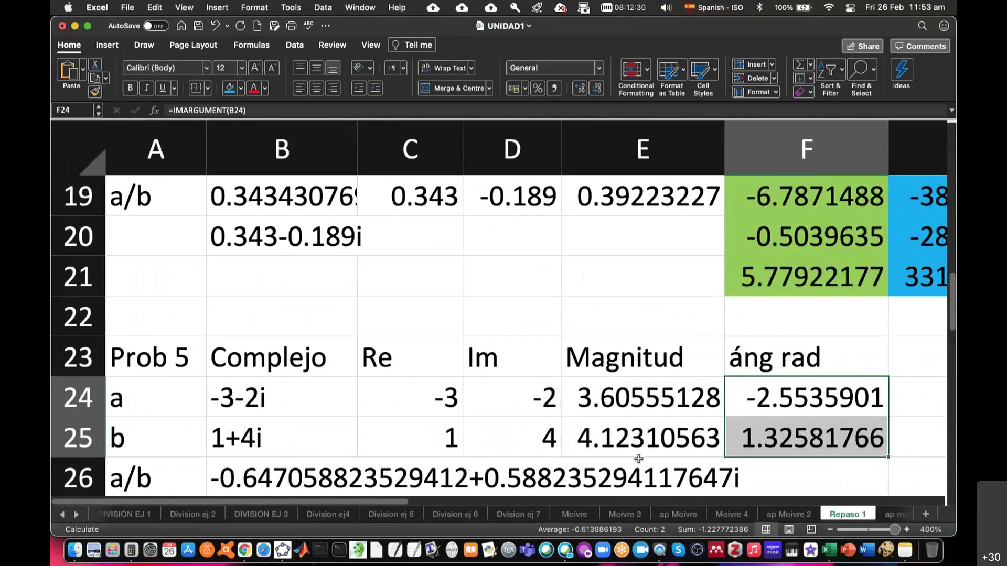
{"action": "scroll", "coordinate": [670, 346], "scroll_direction": "down", "scroll_amount": 3}
Enter =E24/E25 in E26 for the a/b magnitude 0.87447463.
{"action": "left_click", "coordinate": [650, 367]}
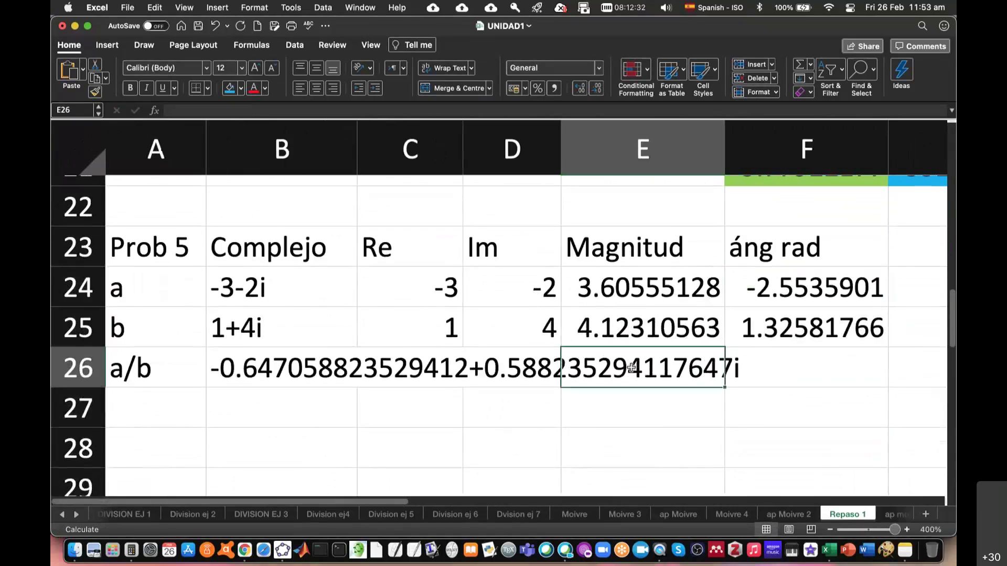
{"action": "type", "text": "="}
{"action": "left_click", "coordinate": [640, 294]}
{"action": "type", "text": "/"}
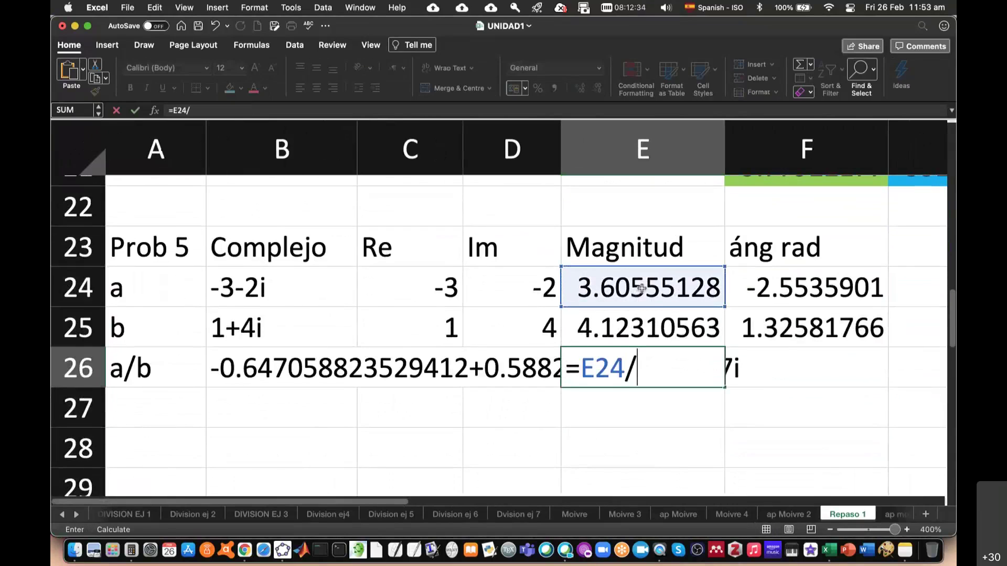
{"action": "left_click", "coordinate": [637, 323]}
{"action": "key", "text": "Return"}
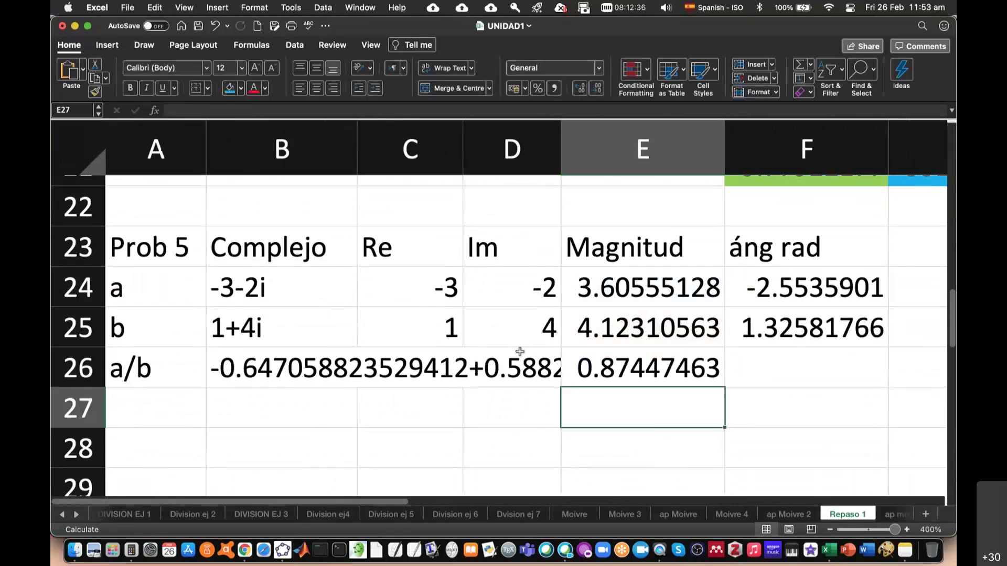
Enter =F24-F25 in F26 for the a/b angle −3.8794077.
{"action": "left_click", "coordinate": [751, 363]}
{"action": "type", "text": "="}
{"action": "left_click", "coordinate": [768, 287]}
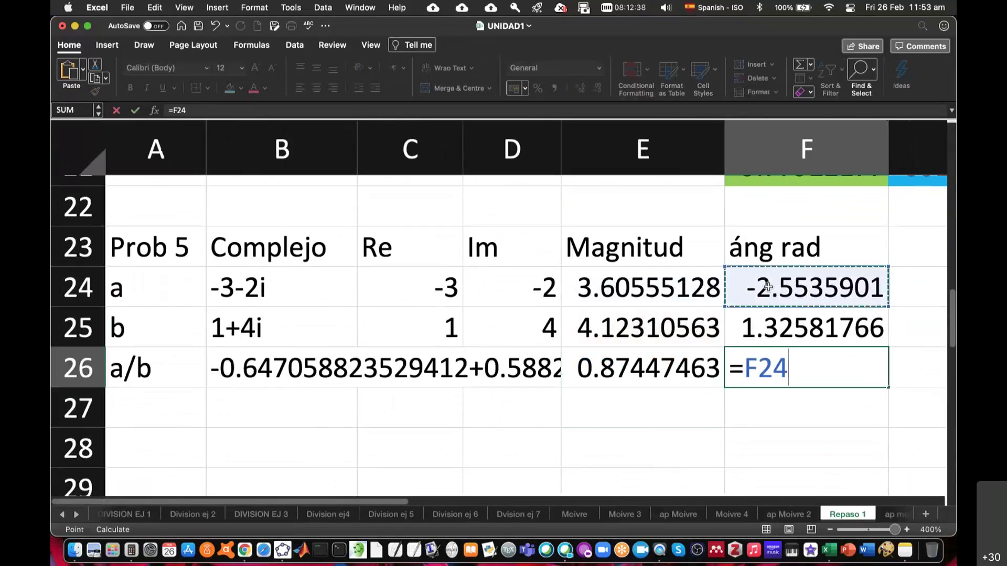
{"action": "type", "text": "-"}
{"action": "left_click", "coordinate": [781, 326]}
{"action": "key", "text": "Return"}
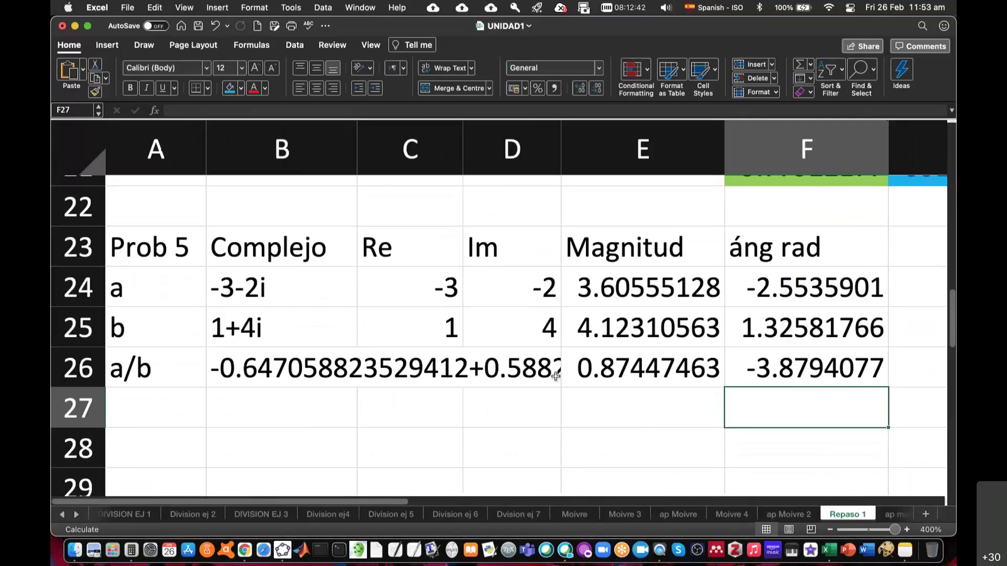
{"action": "left_click", "coordinate": [426, 365]}
Enter =E26*cos(F26) in C26, giving the a/b real part -0.647.
{"action": "type", "text": "="}
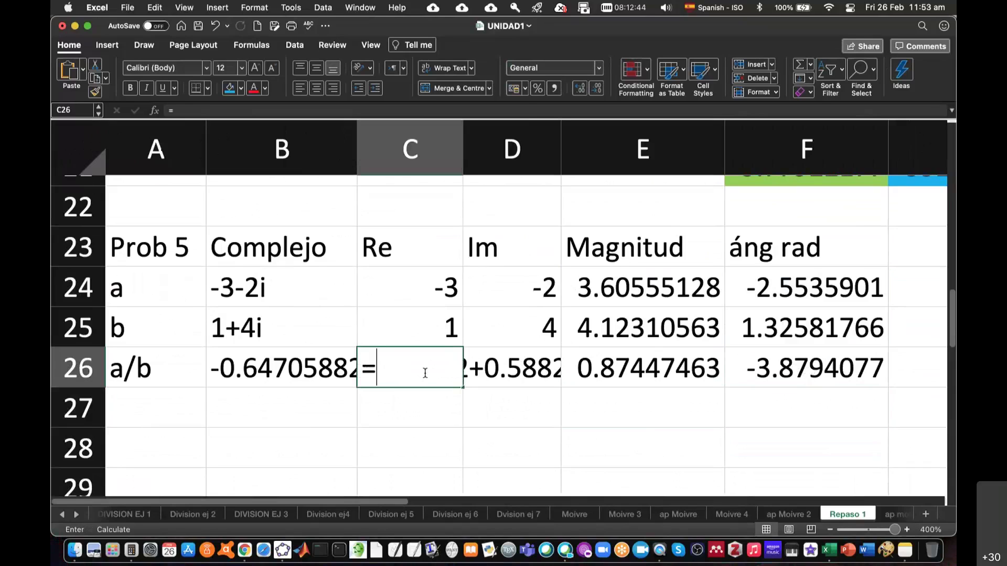
{"action": "left_click", "coordinate": [624, 362]}
{"action": "type", "text": "*c"}
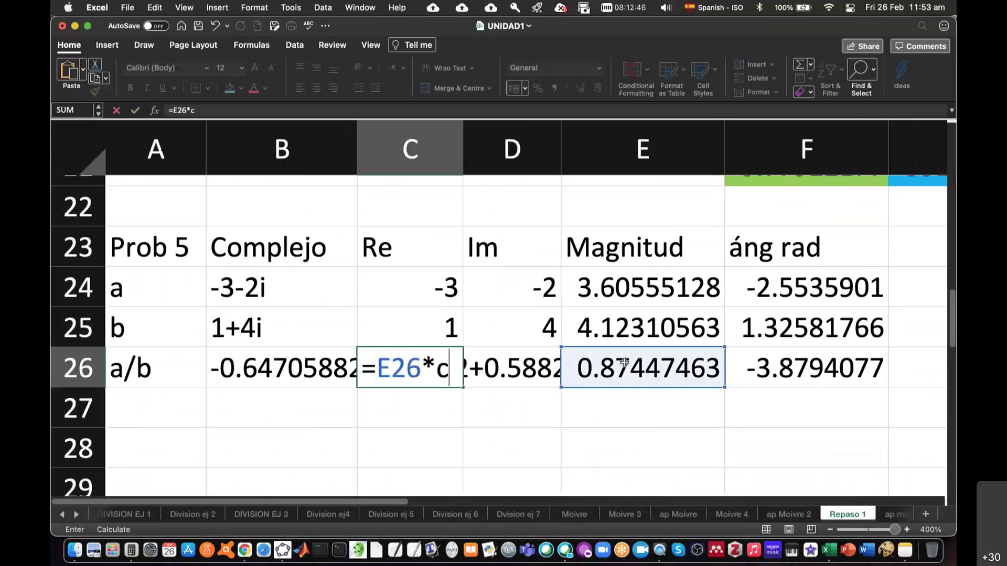
{"action": "type", "text": "os("}
{"action": "left_click", "coordinate": [800, 365]}
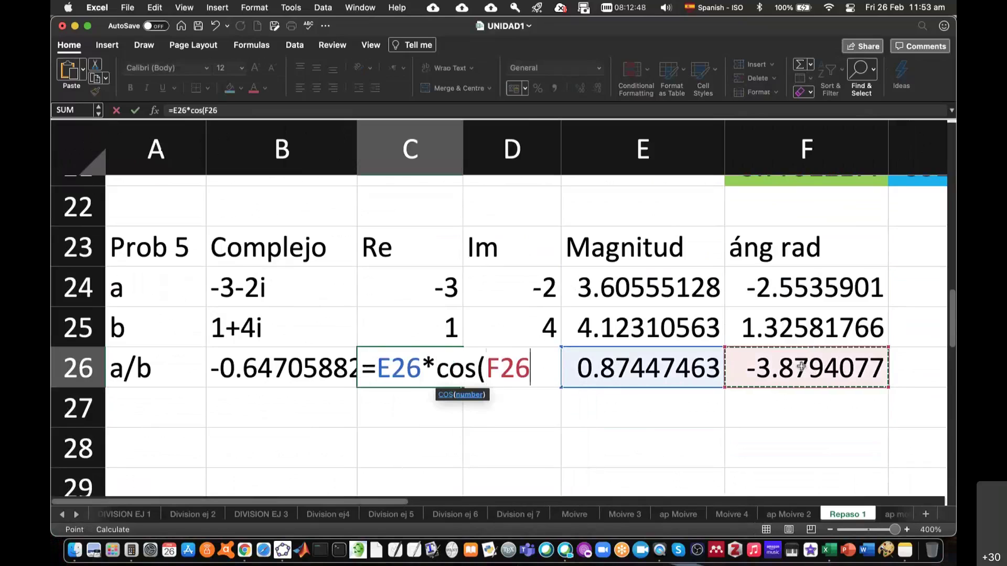
{"action": "type", "text": ")"}
{"action": "key", "text": "Return"}
Enter =E26*sin(F26) in D26, giving the a/b imaginary part 0.588.
{"action": "left_click", "coordinate": [534, 363]}
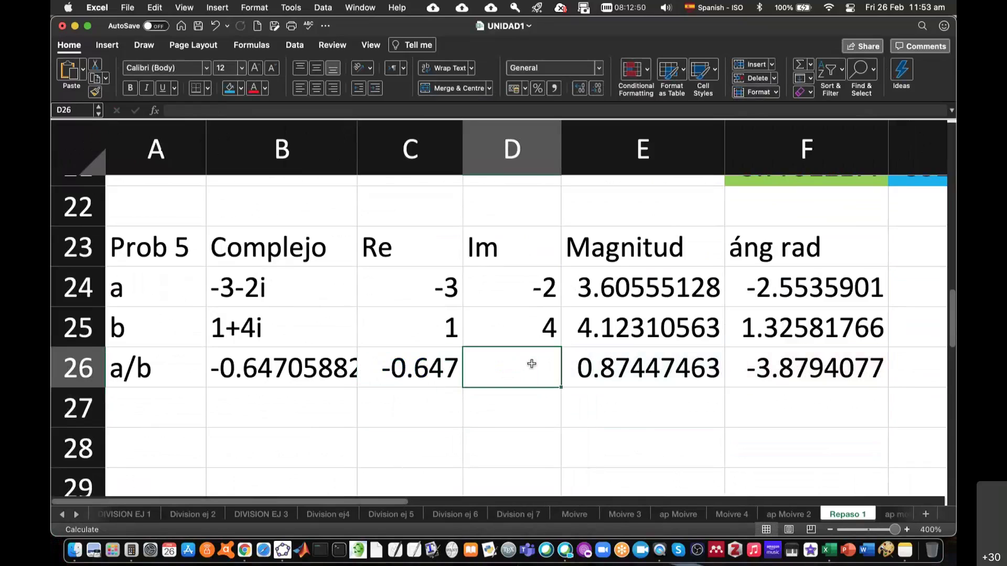
{"action": "type", "text": "="}
{"action": "left_click", "coordinate": [590, 372]}
{"action": "type", "text": "*"}
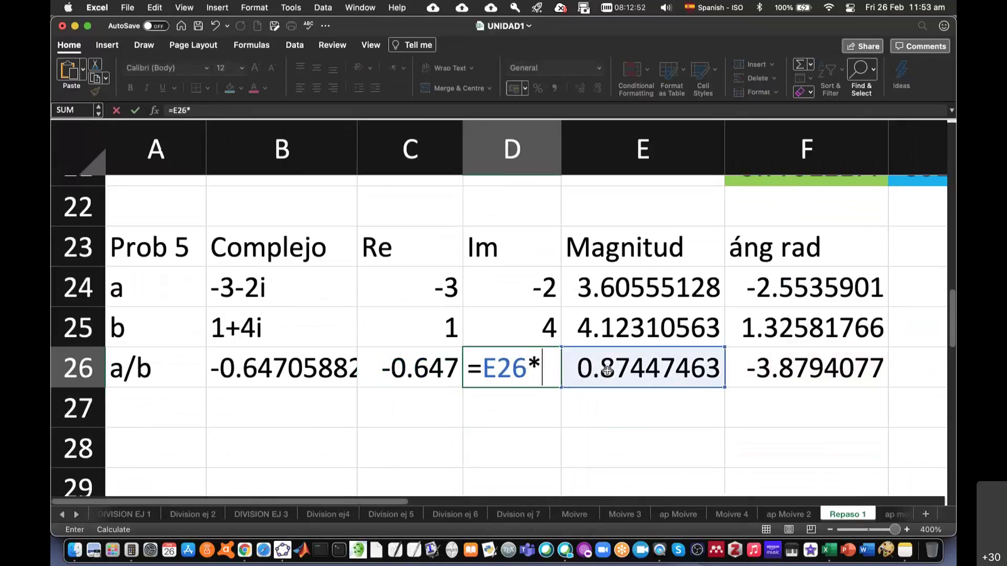
{"action": "type", "text": "sin("}
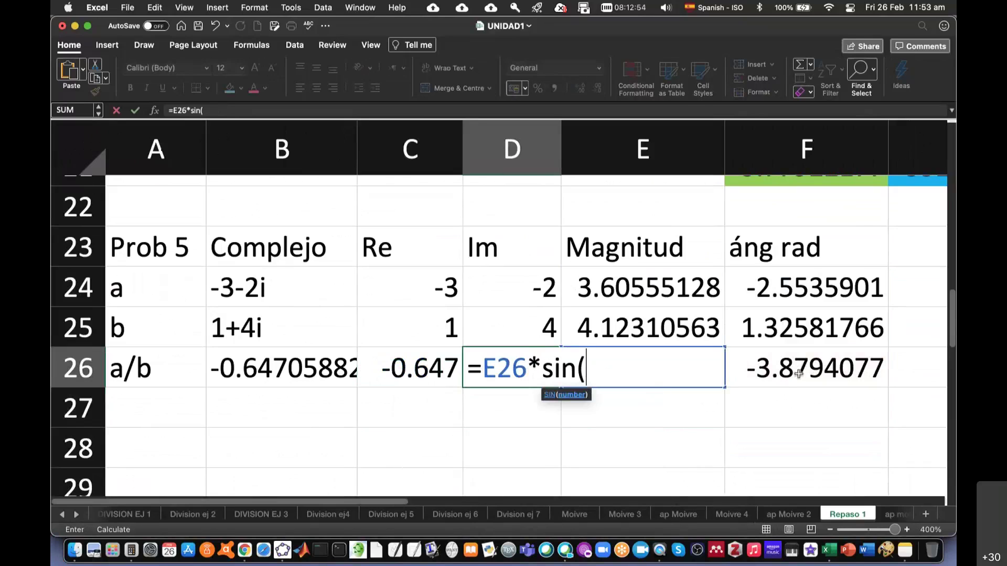
{"action": "left_click", "coordinate": [799, 374]}
{"action": "type", "text": ")"}
{"action": "key", "text": "Return"}
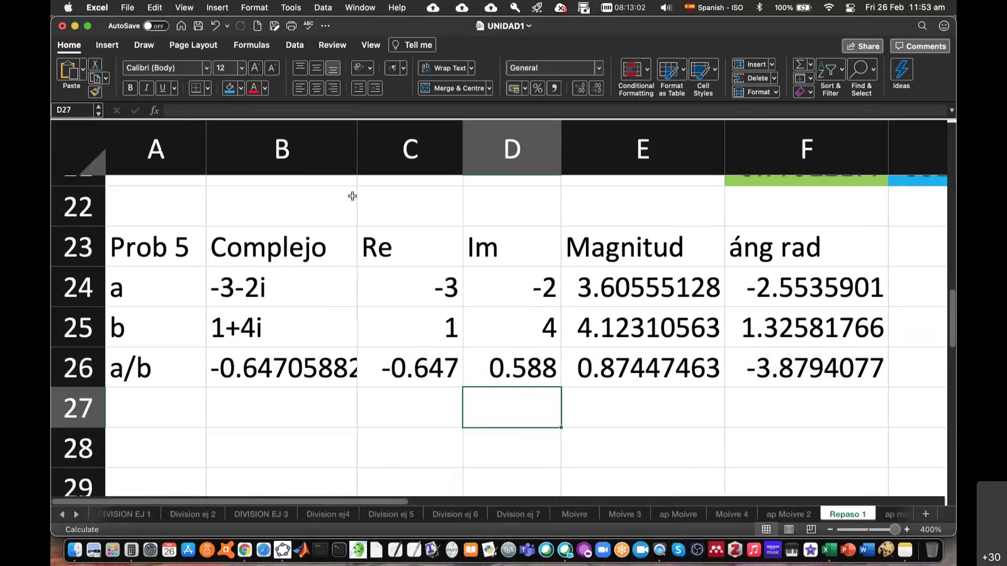
Autofit column B to show the full quotient, then narrow it back to its earlier width.
{"action": "double_click", "coordinate": [357, 152]}
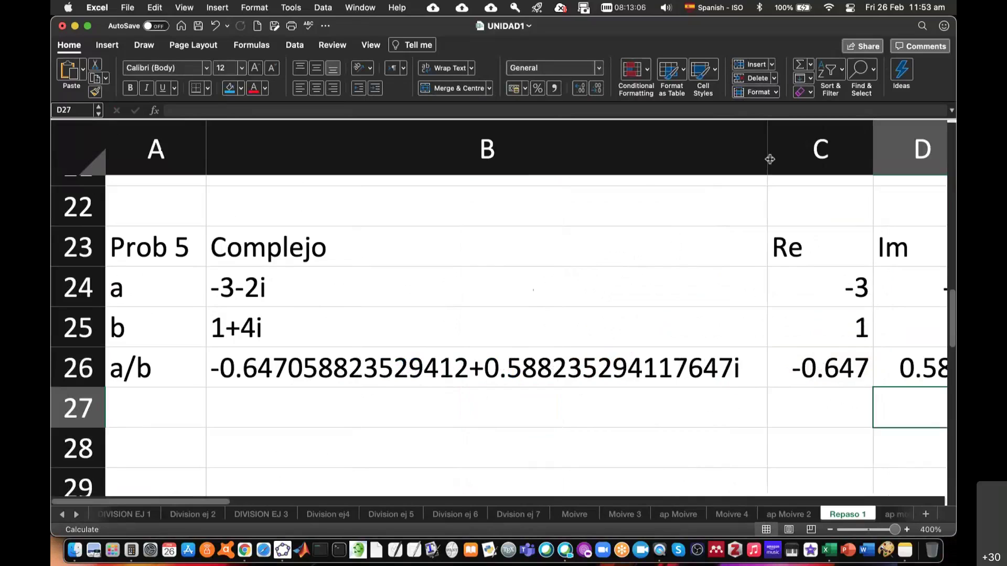
{"action": "left_click_drag", "start_coordinate": [769, 159], "coordinate": [339, 159]}
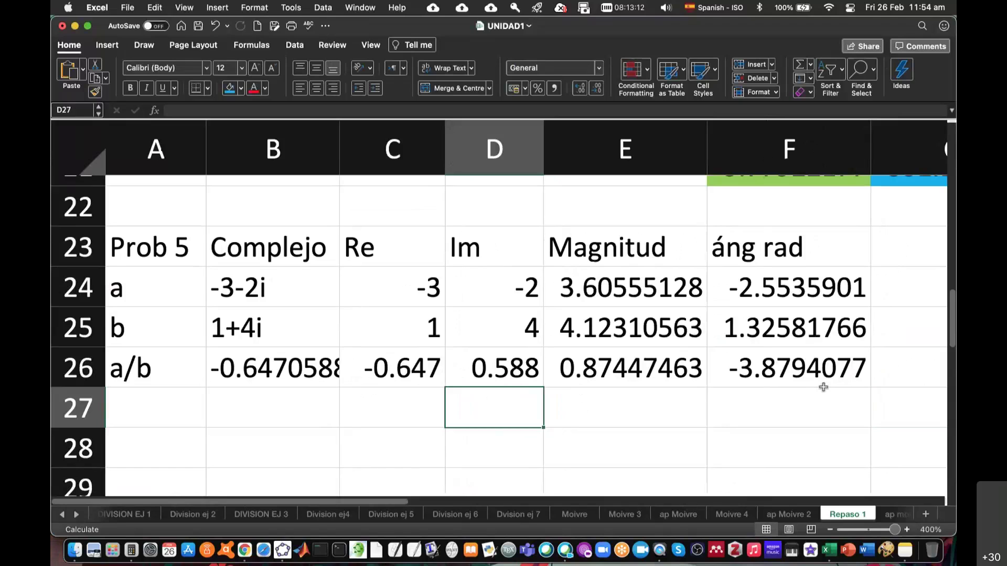
{"action": "key", "text": "super+Tab"}
Scroll the PDF to the −11/17 − 10/17 i result, compare it, and return to Excel.
{"action": "scroll", "coordinate": [708, 410], "scroll_direction": "right", "scroll_amount": 1}
{"action": "scroll", "coordinate": [708, 410], "scroll_direction": "right", "scroll_amount": 1}
{"action": "scroll", "coordinate": [707, 410], "scroll_direction": "right", "scroll_amount": 1}
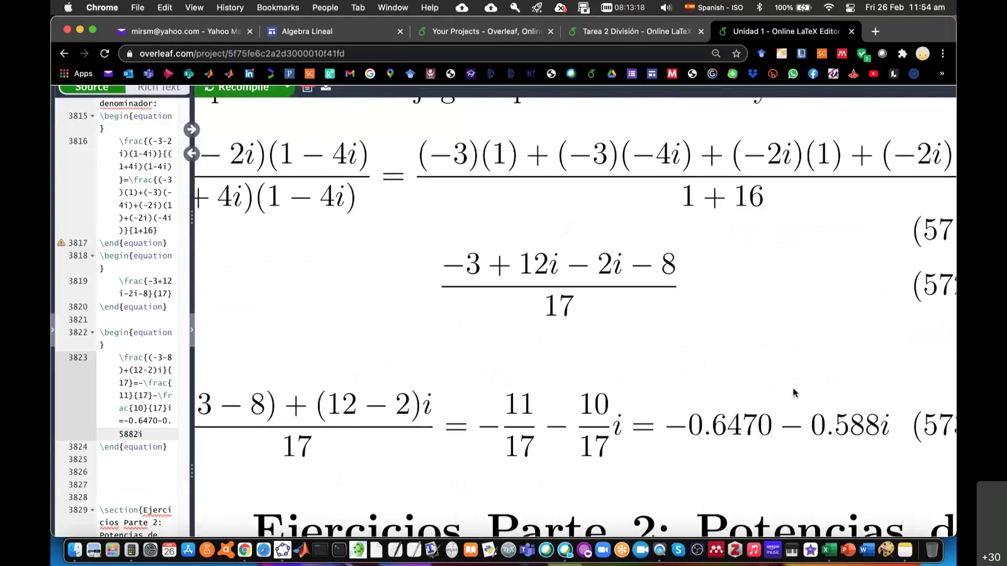
{"action": "key", "text": "super+Tab"}
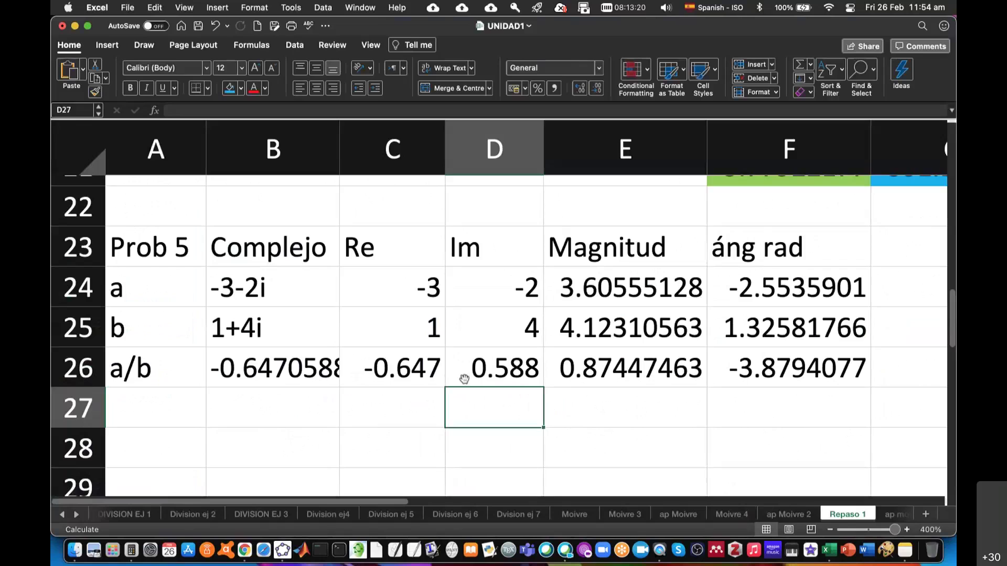
{"action": "scroll", "coordinate": [755, 336], "scroll_direction": "right", "scroll_amount": 2}
Add an 'áng deg' header in G23 and enter =DEGREES(F24) in G24.
{"action": "left_click", "coordinate": [773, 244]}
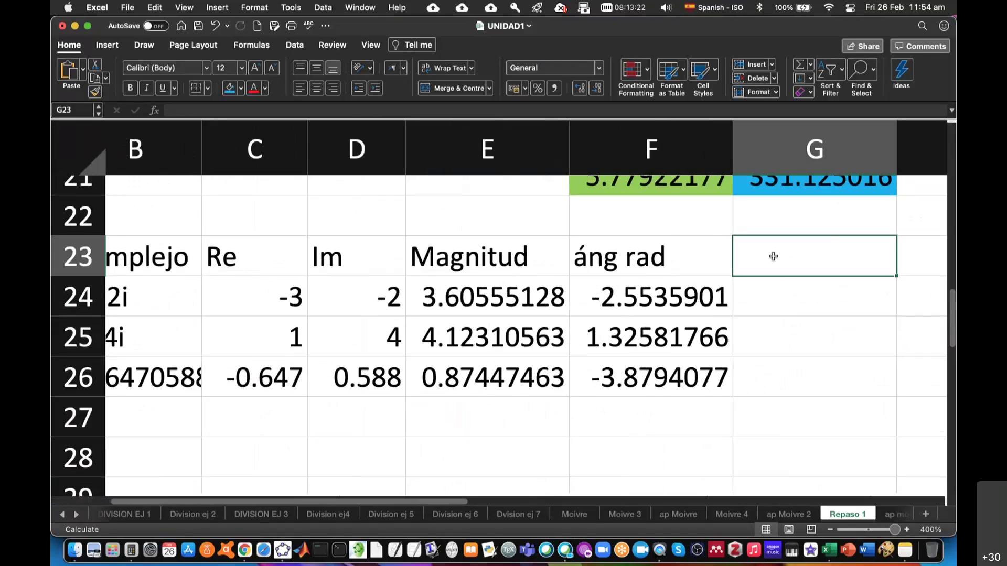
{"action": "type", "text": "áng deg"}
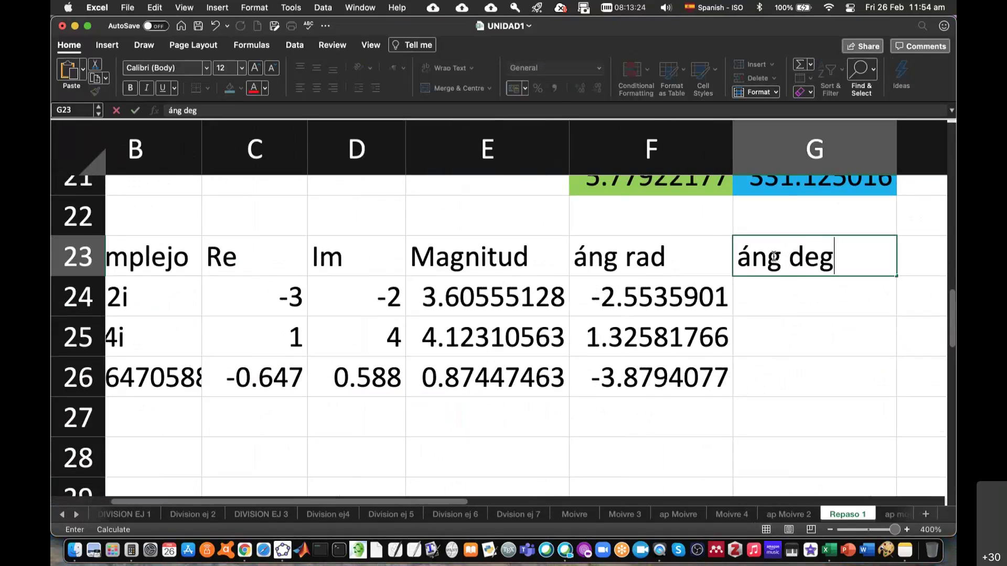
{"action": "key", "text": "Return"}
{"action": "type", "text": "=deg"}
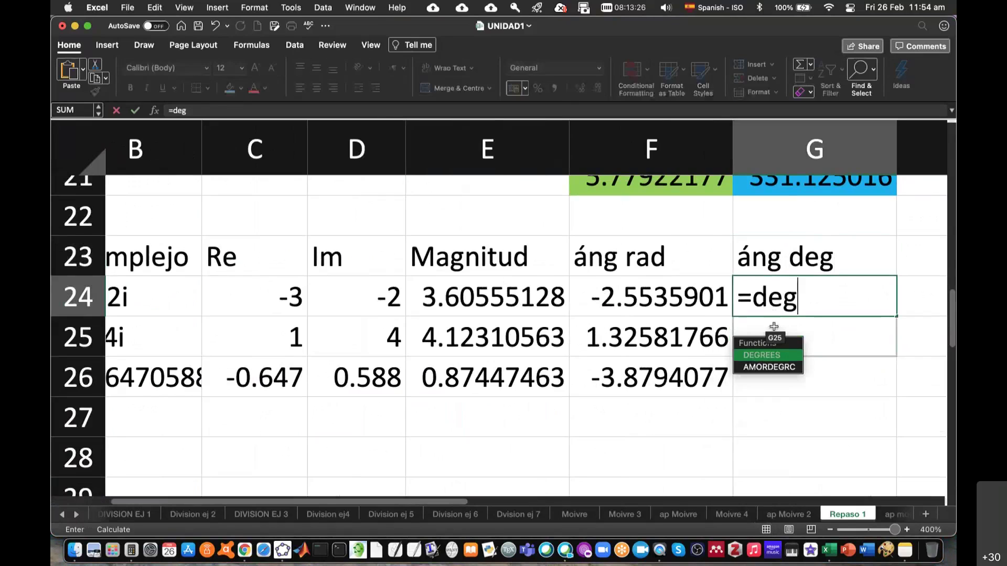
{"action": "double_click", "coordinate": [774, 356]}
{"action": "left_click", "coordinate": [650, 296]}
{"action": "type", "text": ")"}
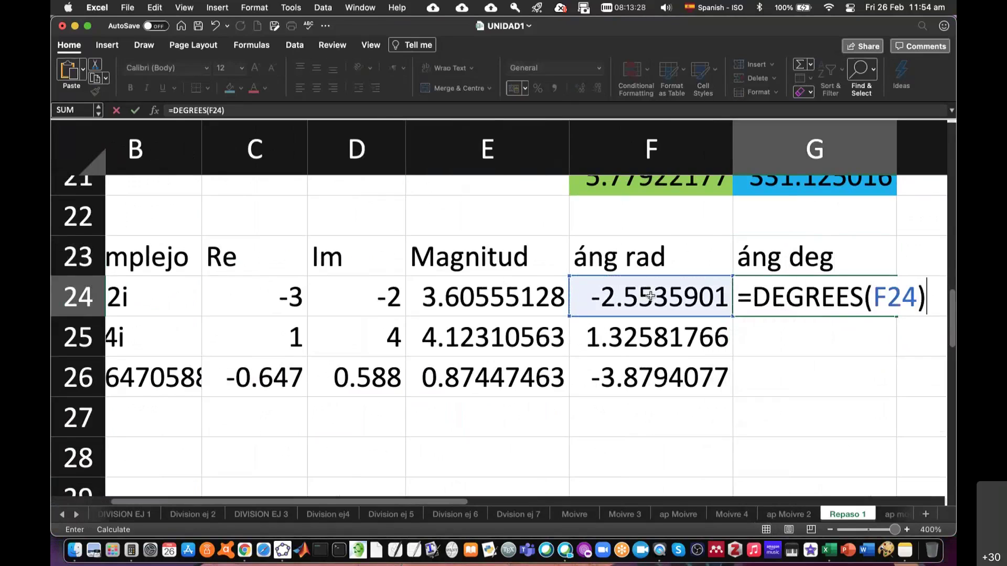
{"action": "key", "text": "Return"}
Fill the DEGREES formula down to G26, giving 75.9637565 and -222.27369.
{"action": "left_click", "coordinate": [862, 304]}
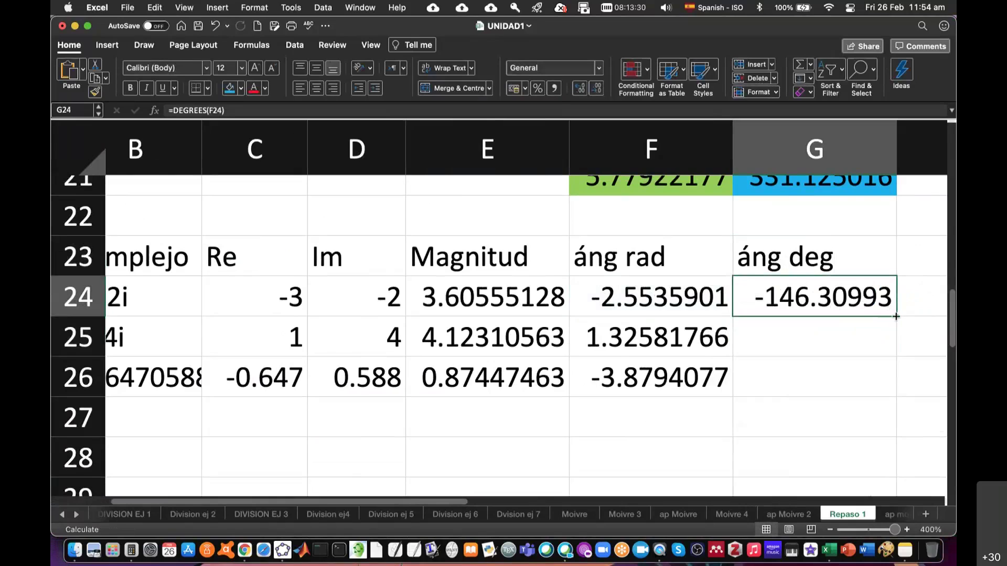
{"action": "left_click_drag", "start_coordinate": [895, 316], "coordinate": [894, 387]}
{"action": "left_click", "coordinate": [783, 428]}
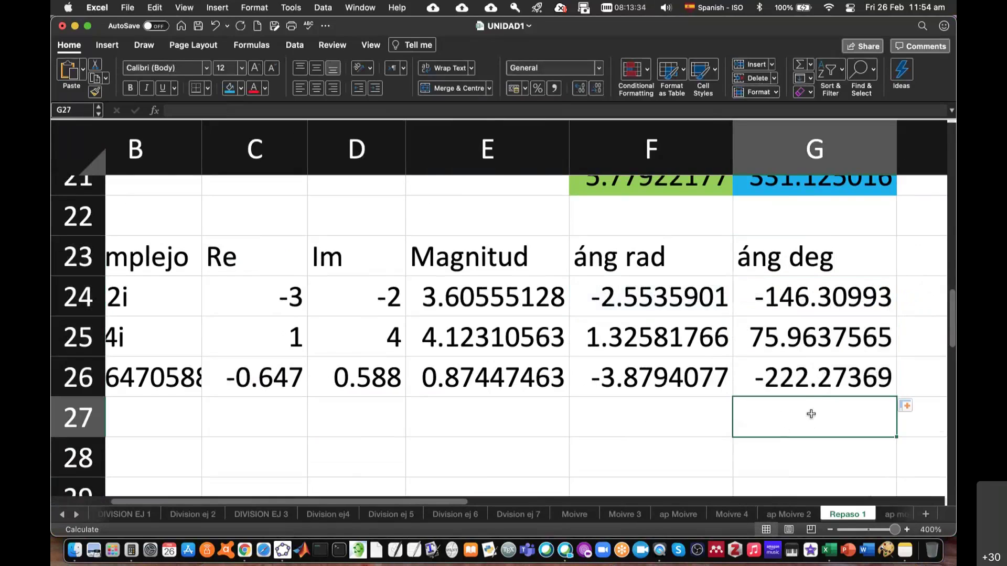
Save the UNIDAD1 workbook.
{"action": "scroll", "coordinate": [640, 327], "scroll_direction": "left", "scroll_amount": 3}
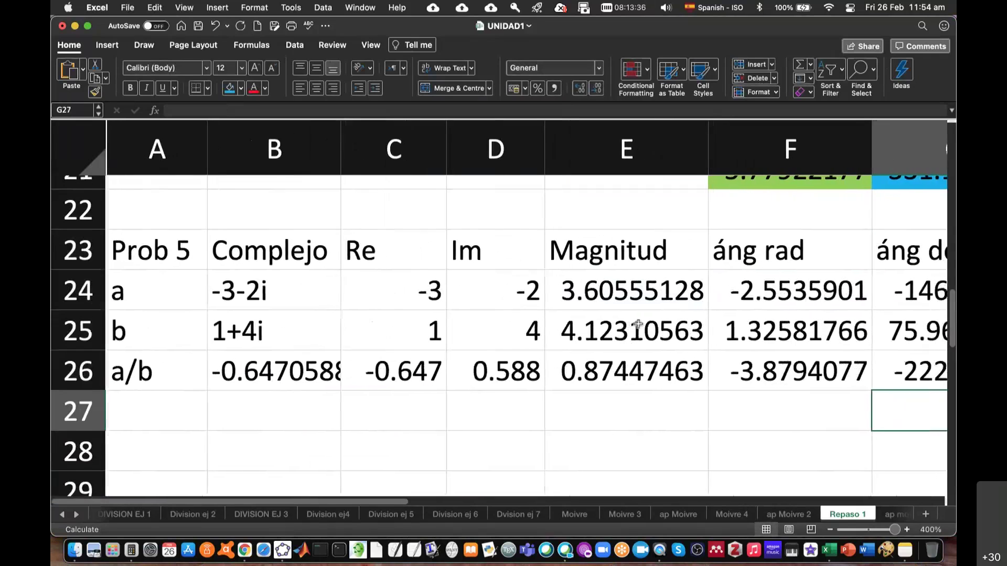
{"action": "scroll", "coordinate": [639, 325], "scroll_direction": "down", "scroll_amount": 1}
{"action": "left_click", "coordinate": [198, 26]}
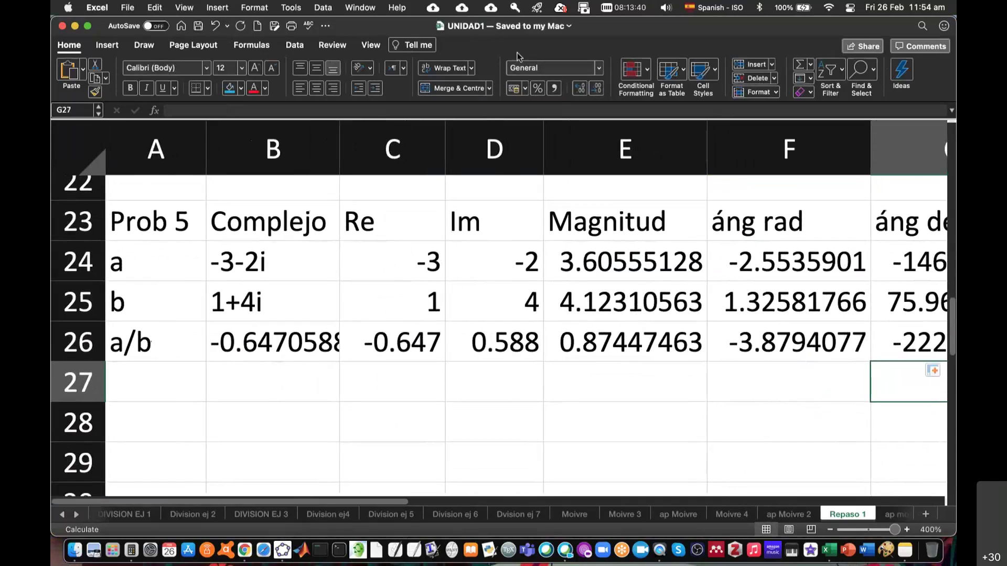